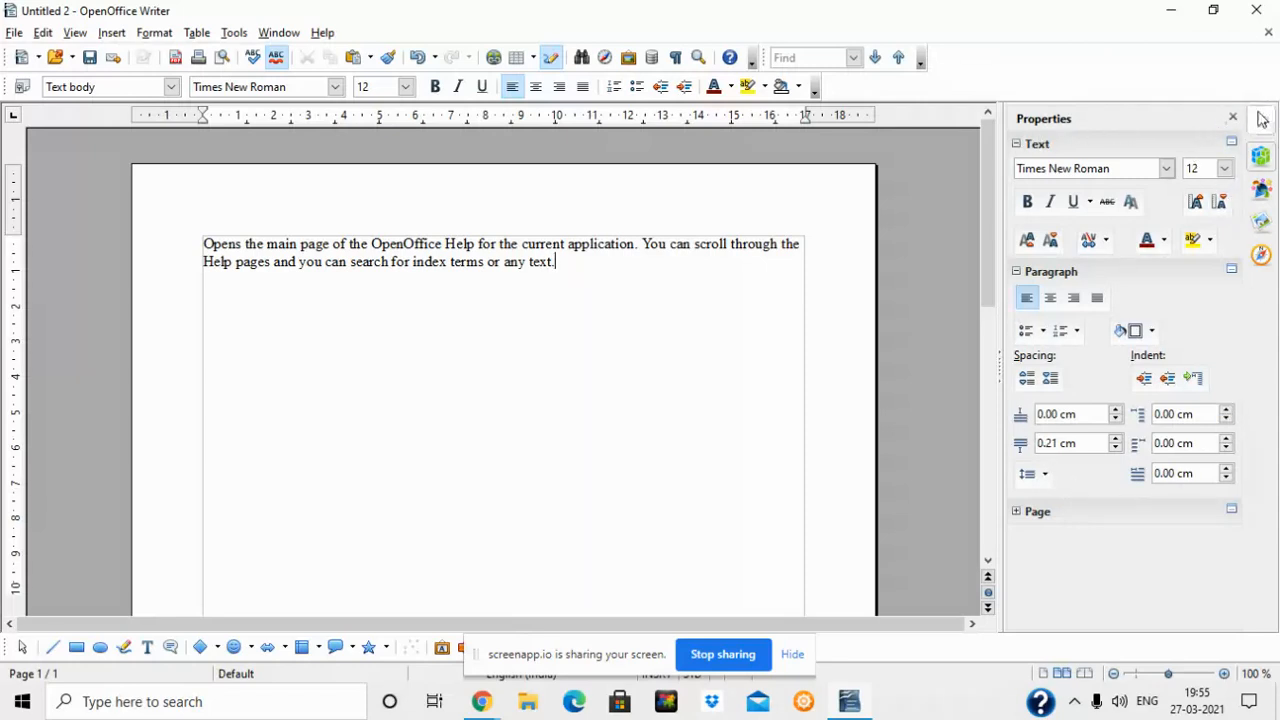
Step: Hide the sidebar and show it again
{"action": "left_click", "coordinate": [74, 33]}
{"action": "left_click", "coordinate": [131, 369]}
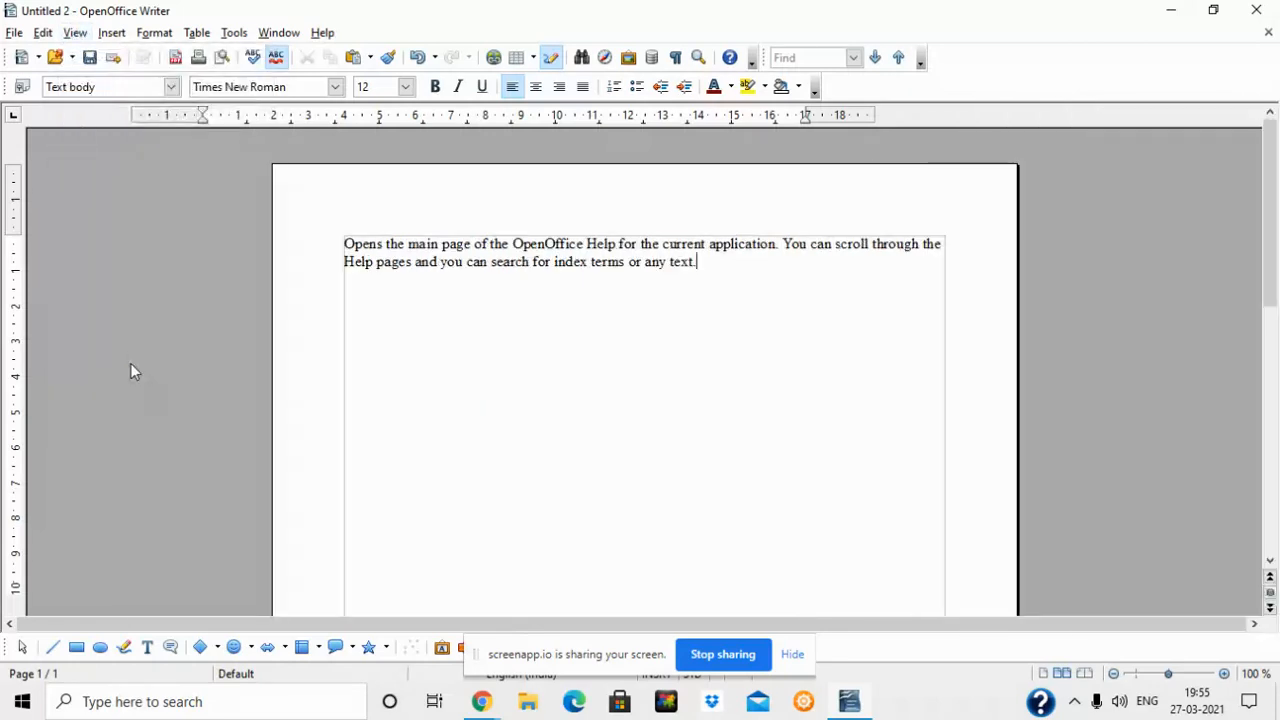
{"action": "left_click", "coordinate": [70, 33]}
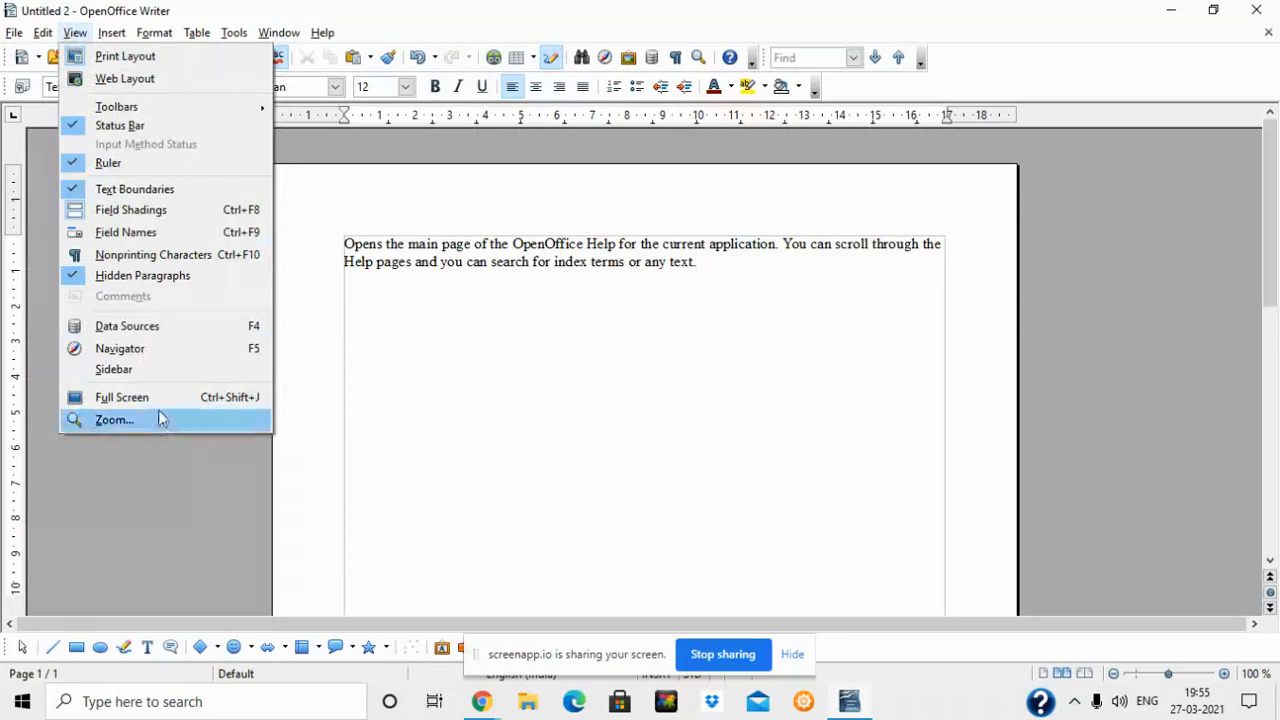
{"action": "left_click", "coordinate": [166, 371]}
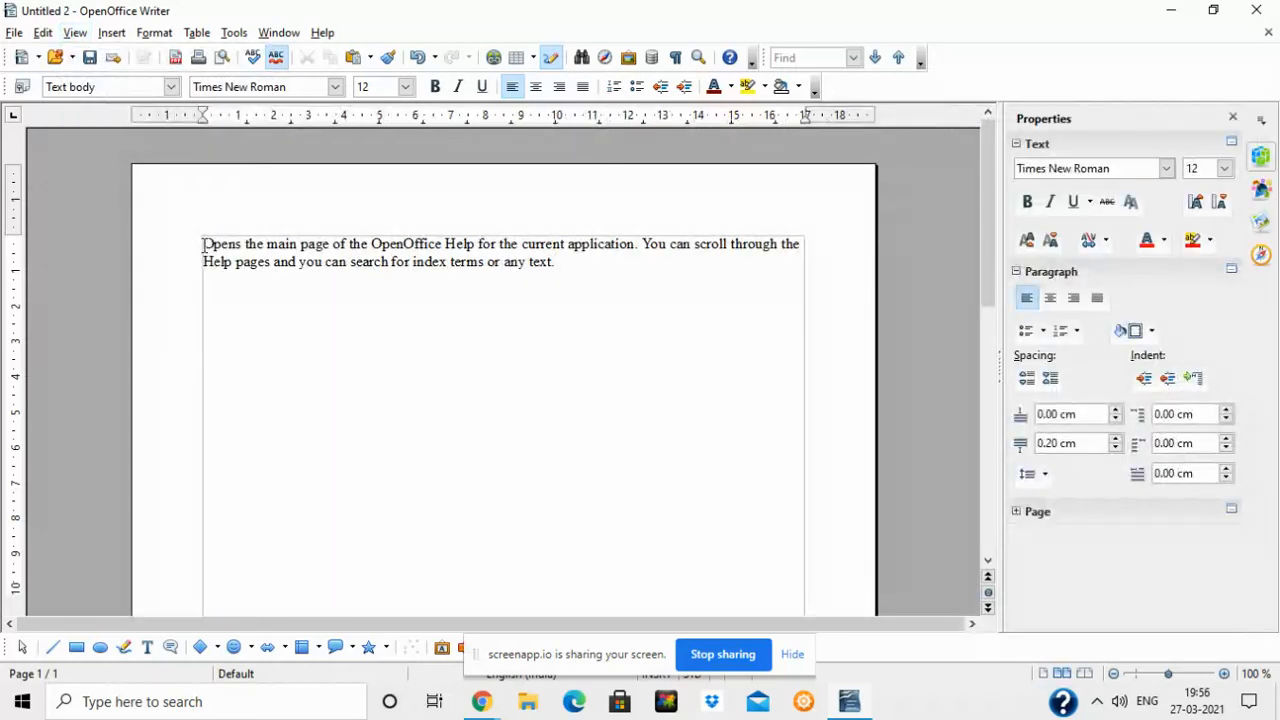
Step: Show the Styles and Formatting list and apply the Text body style to the whole paragraph
{"action": "left_click_drag", "start_coordinate": [203, 244], "coordinate": [577, 282]}
{"action": "left_click", "coordinate": [577, 282]}
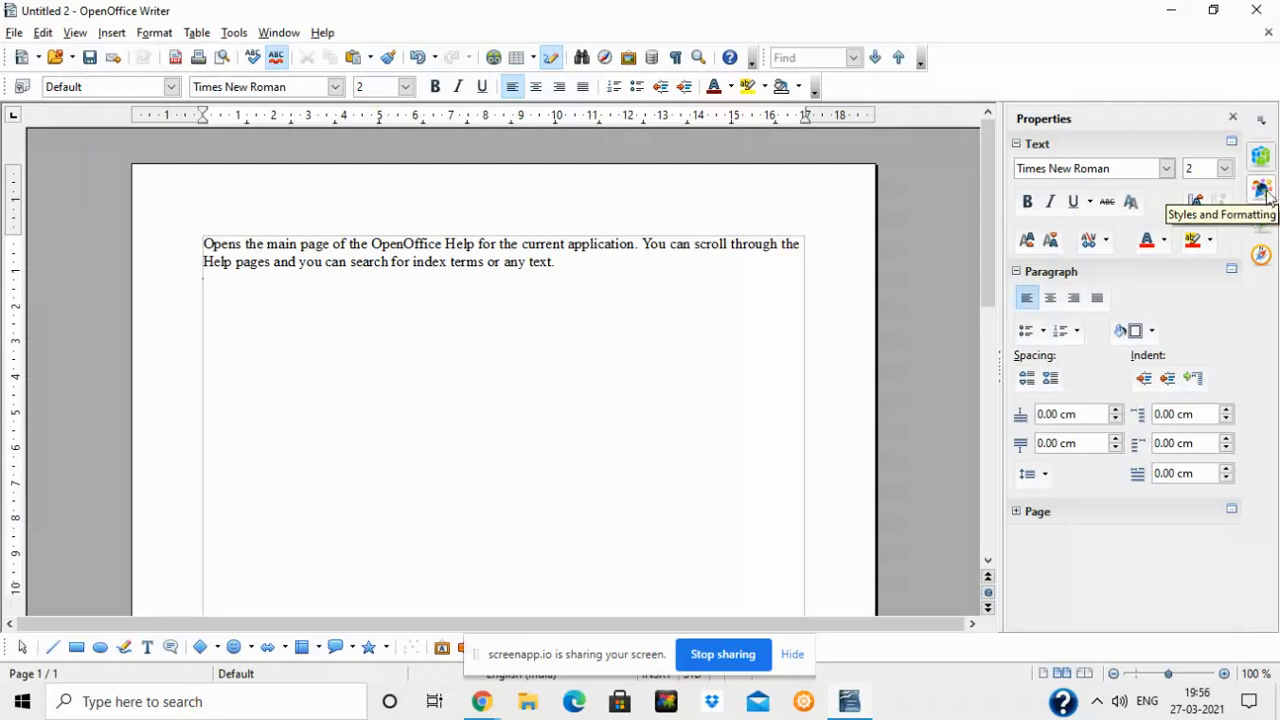
{"action": "left_click", "coordinate": [1262, 190]}
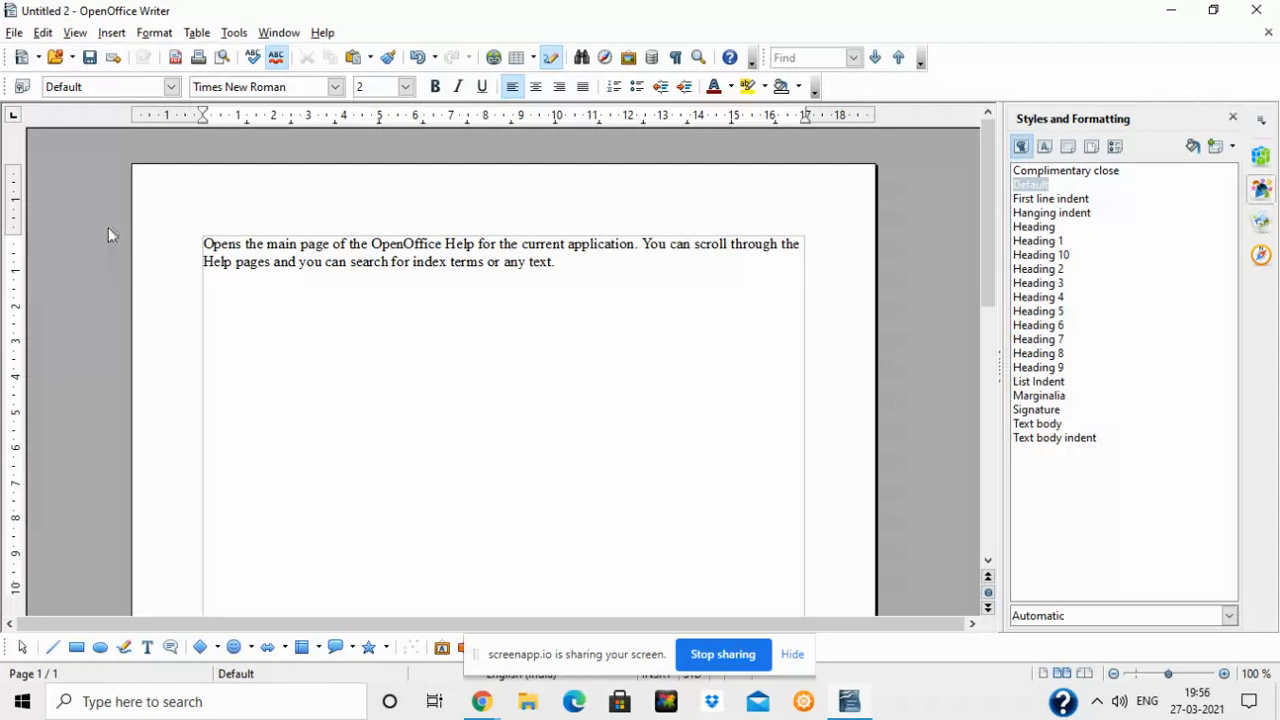
{"action": "left_click_drag", "start_coordinate": [203, 243], "coordinate": [526, 277]}
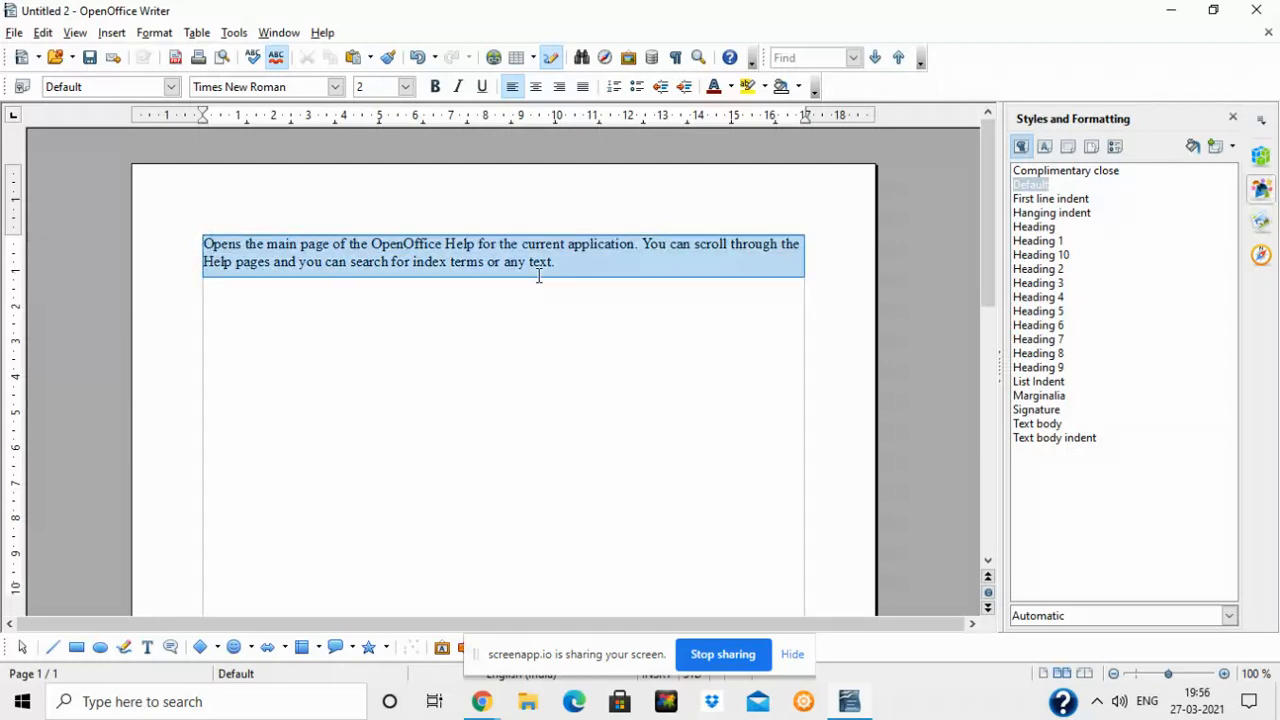
{"action": "key", "text": "ctrl+0"}
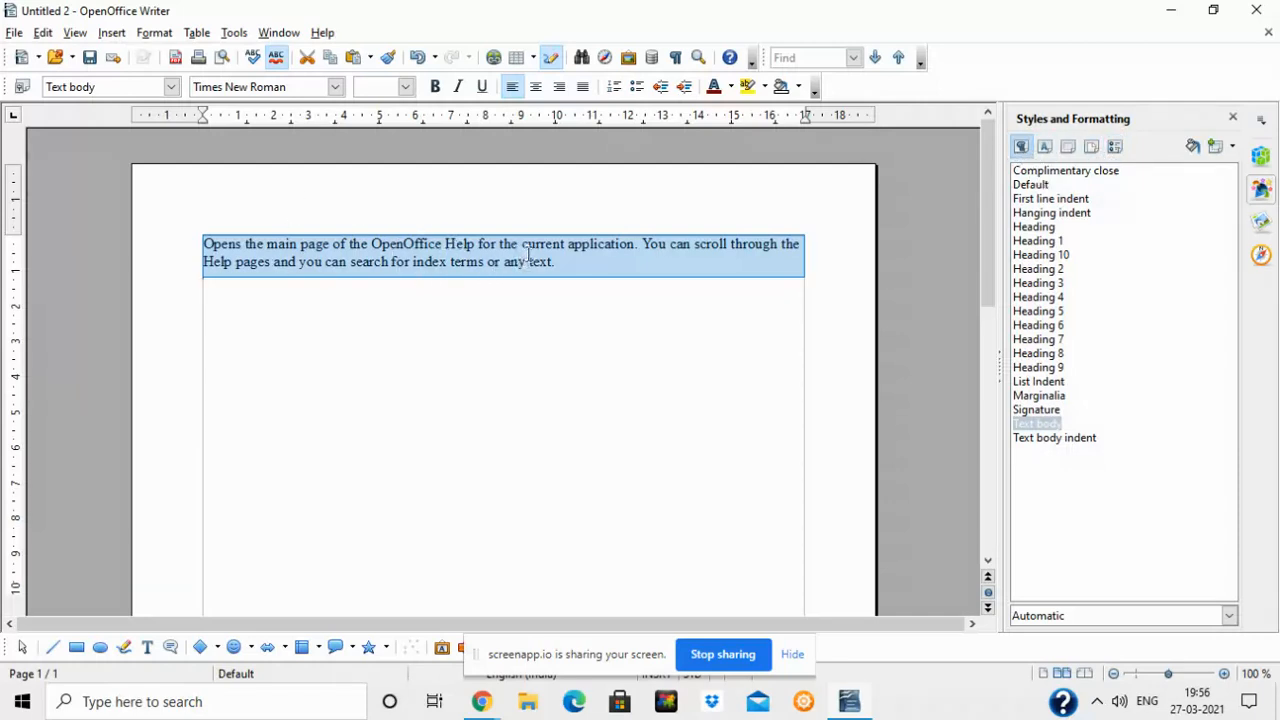
Step: Look through the character, frame, page and list styles, and return to the paragraph styles
{"action": "left_click", "coordinate": [1043, 148]}
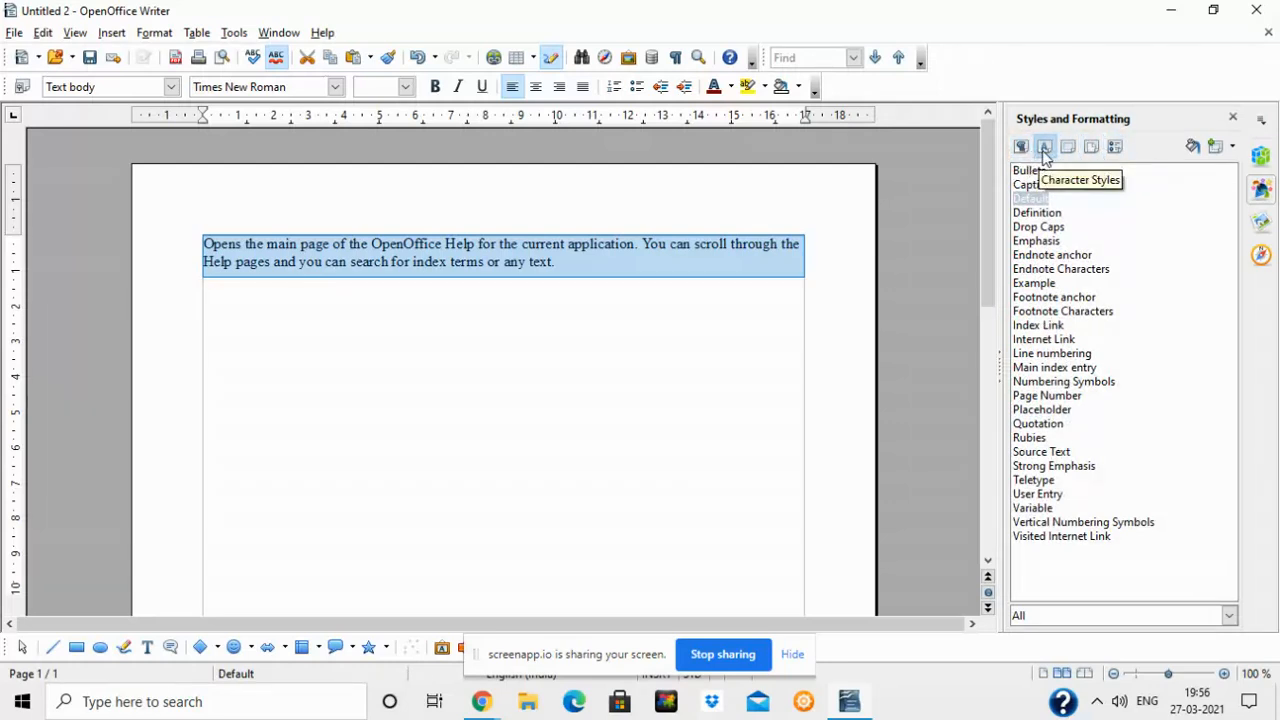
{"action": "left_click", "coordinate": [1072, 149]}
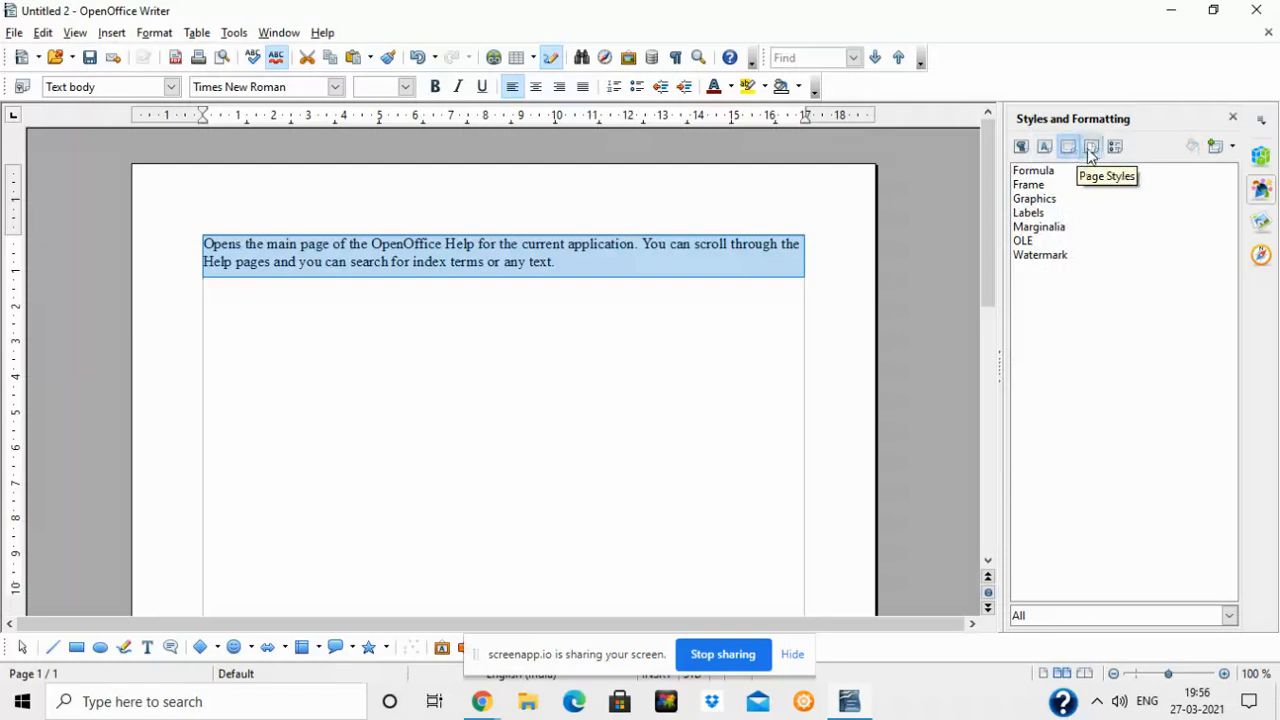
{"action": "left_click", "coordinate": [1092, 149]}
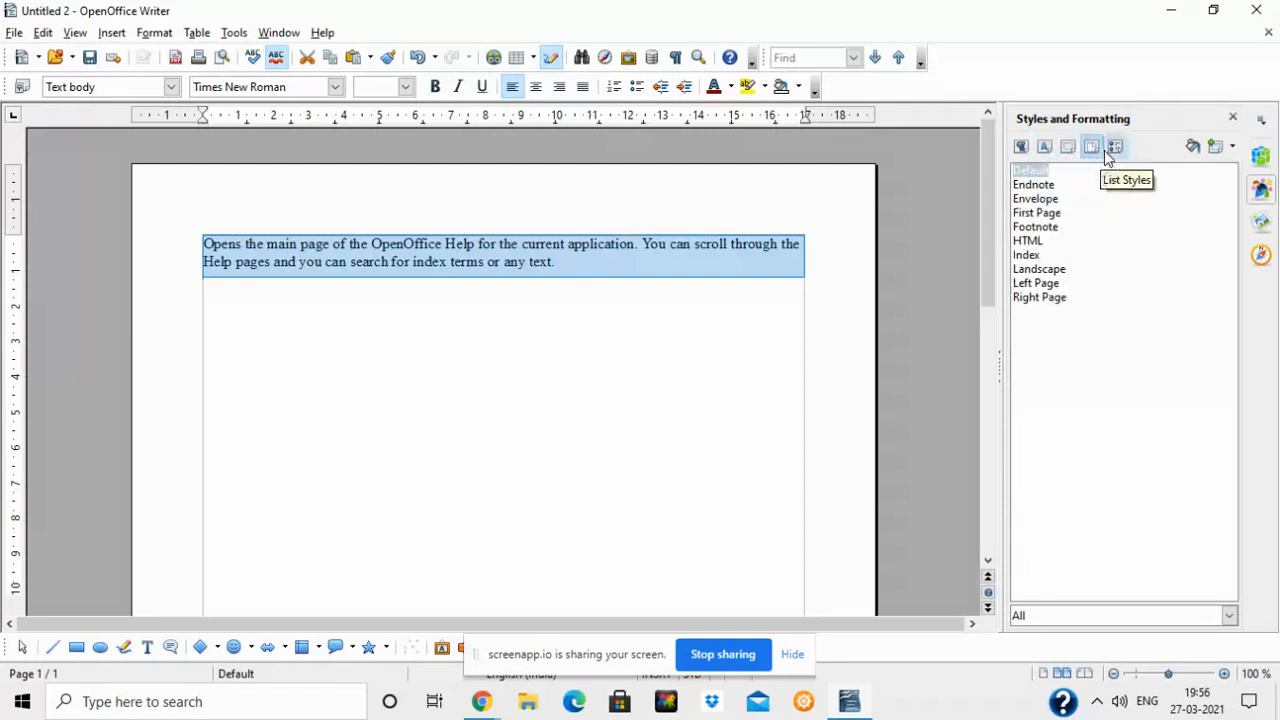
{"action": "left_click", "coordinate": [1114, 148]}
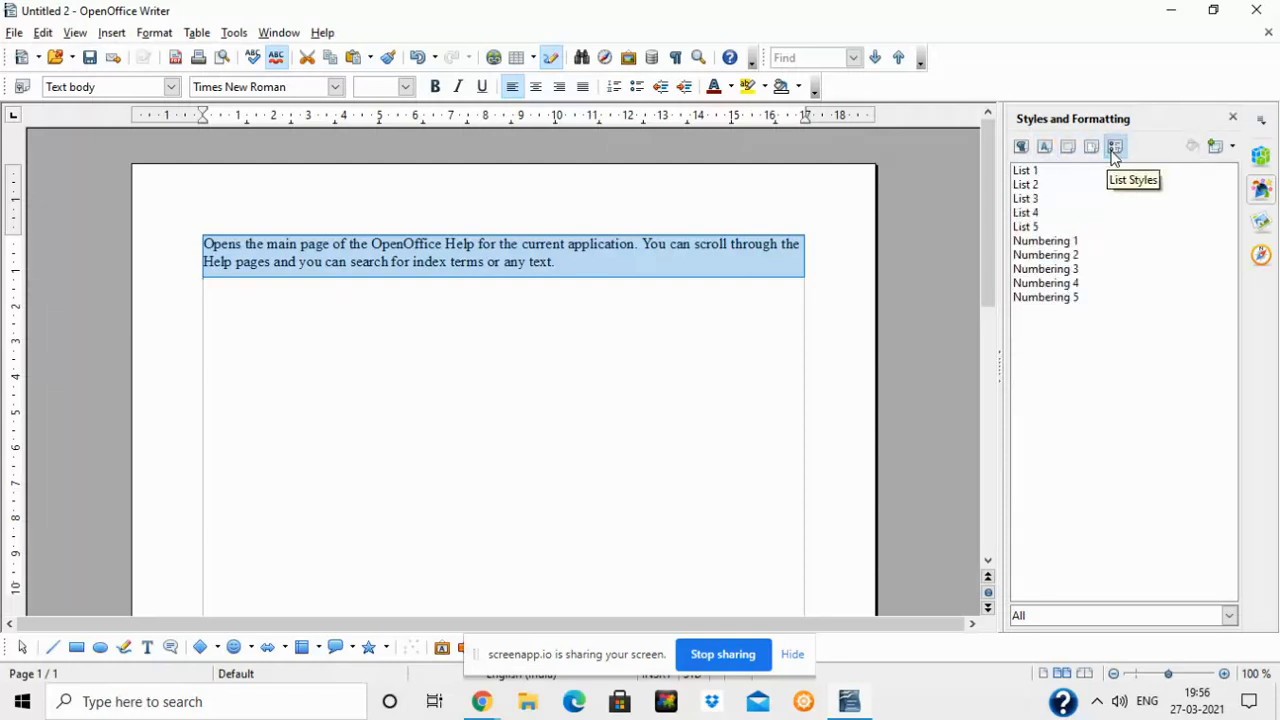
{"action": "left_click", "coordinate": [1020, 148]}
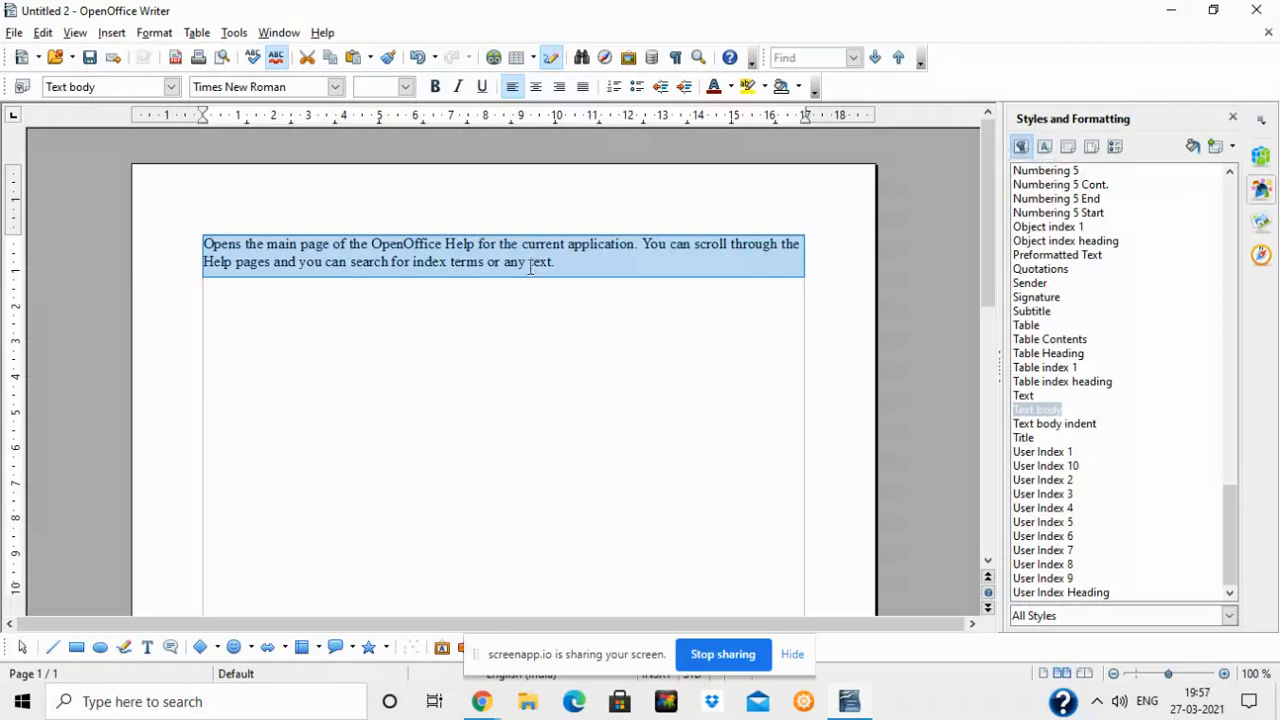
Step: Try the Signature, Text and User Index 4 styles on the selected paragraph and settle on Preformatted Text
{"action": "left_click", "coordinate": [1045, 300]}
{"action": "double_click", "coordinate": [1040, 298]}
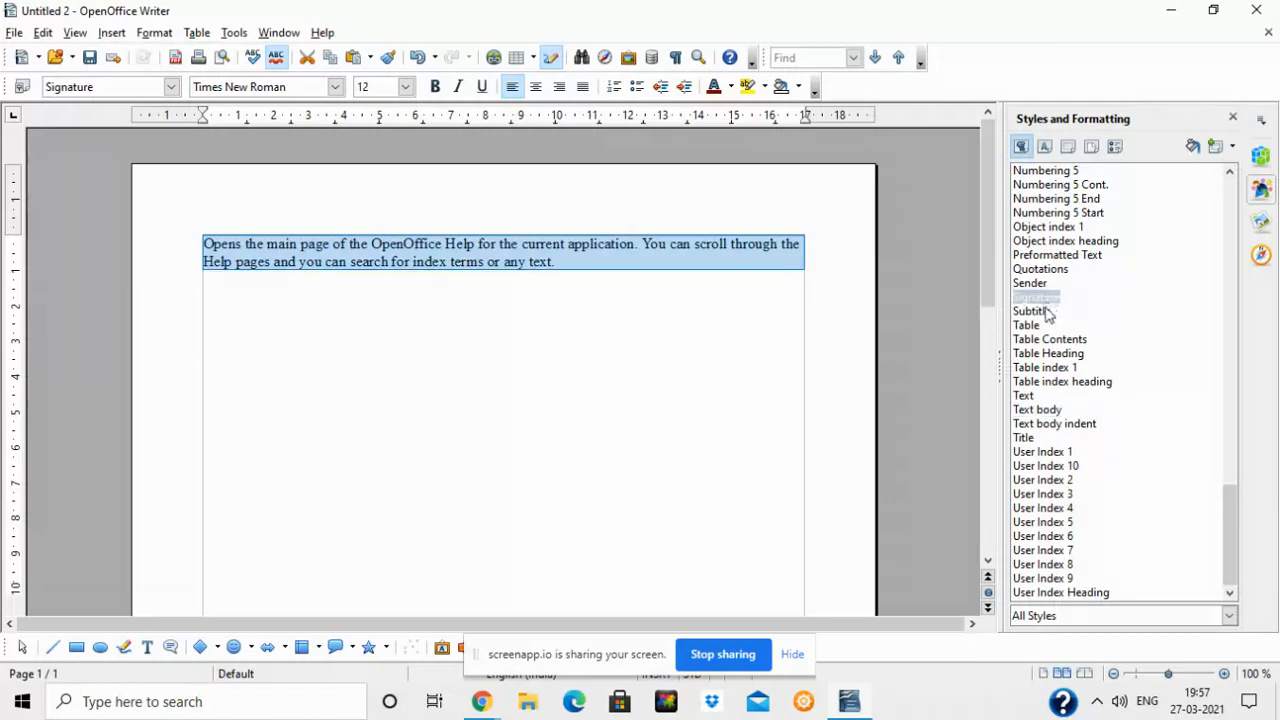
{"action": "double_click", "coordinate": [1032, 396]}
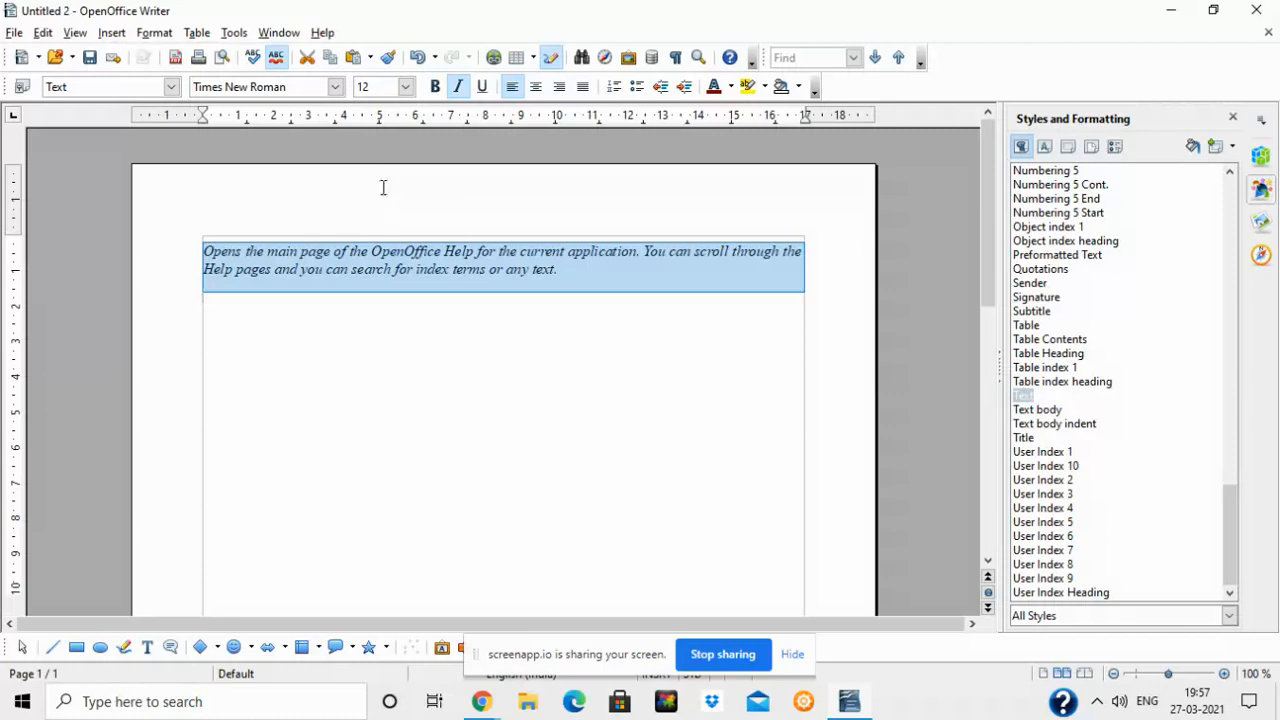
{"action": "double_click", "coordinate": [1060, 510]}
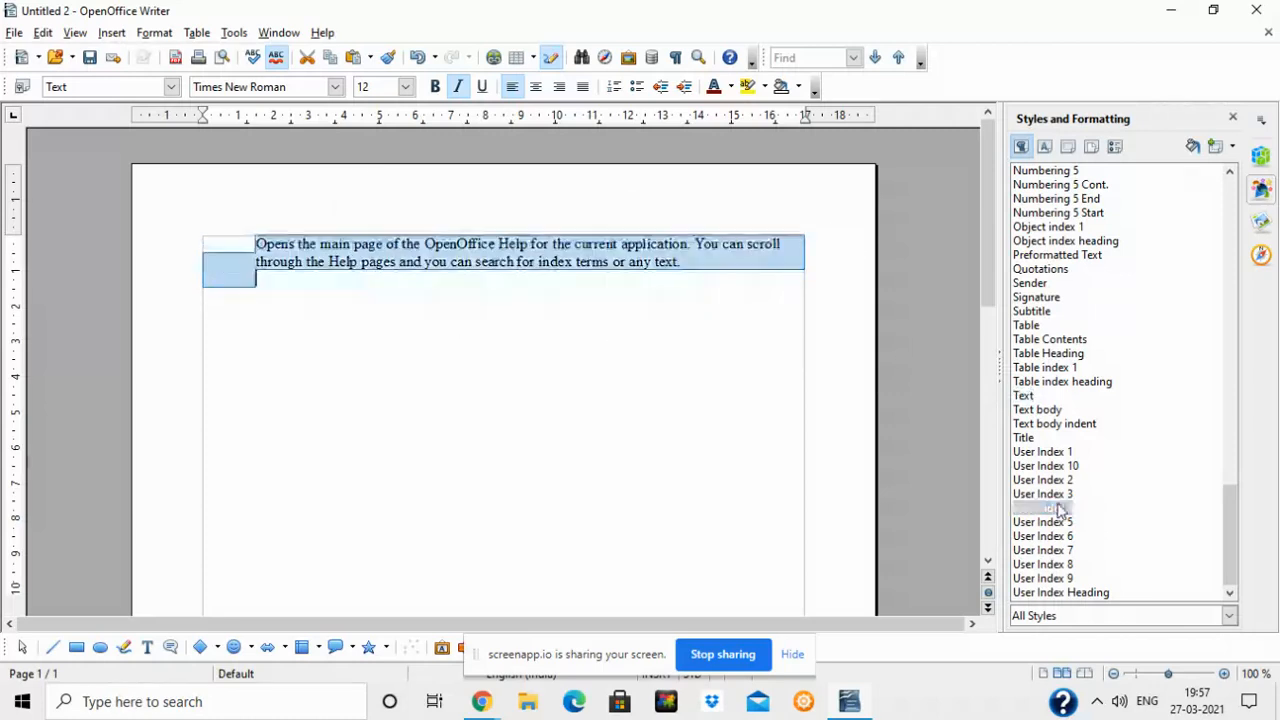
{"action": "double_click", "coordinate": [1053, 256]}
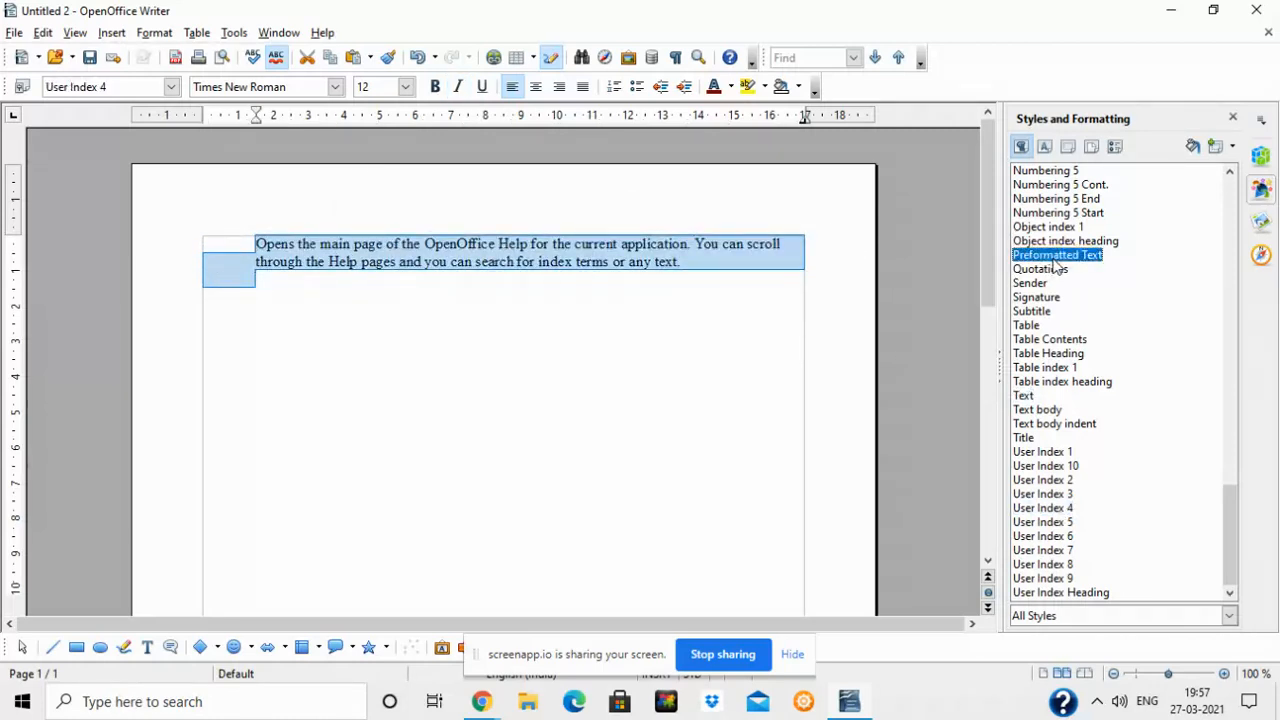
Step: Try the Numbering 5 and Numbering 5 Cont. styles on the selected paragraph and undo them
{"action": "double_click", "coordinate": [1043, 172]}
{"action": "double_click", "coordinate": [1044, 186]}
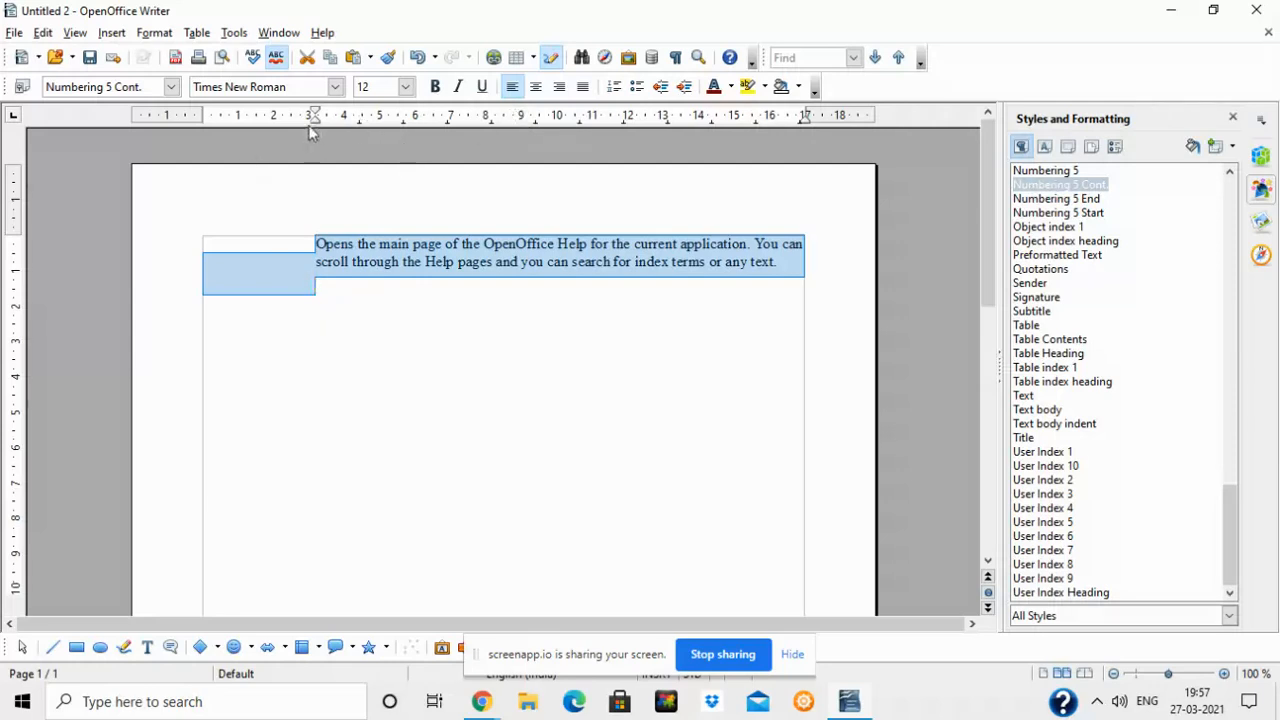
{"action": "key", "text": "ctrl+z"}
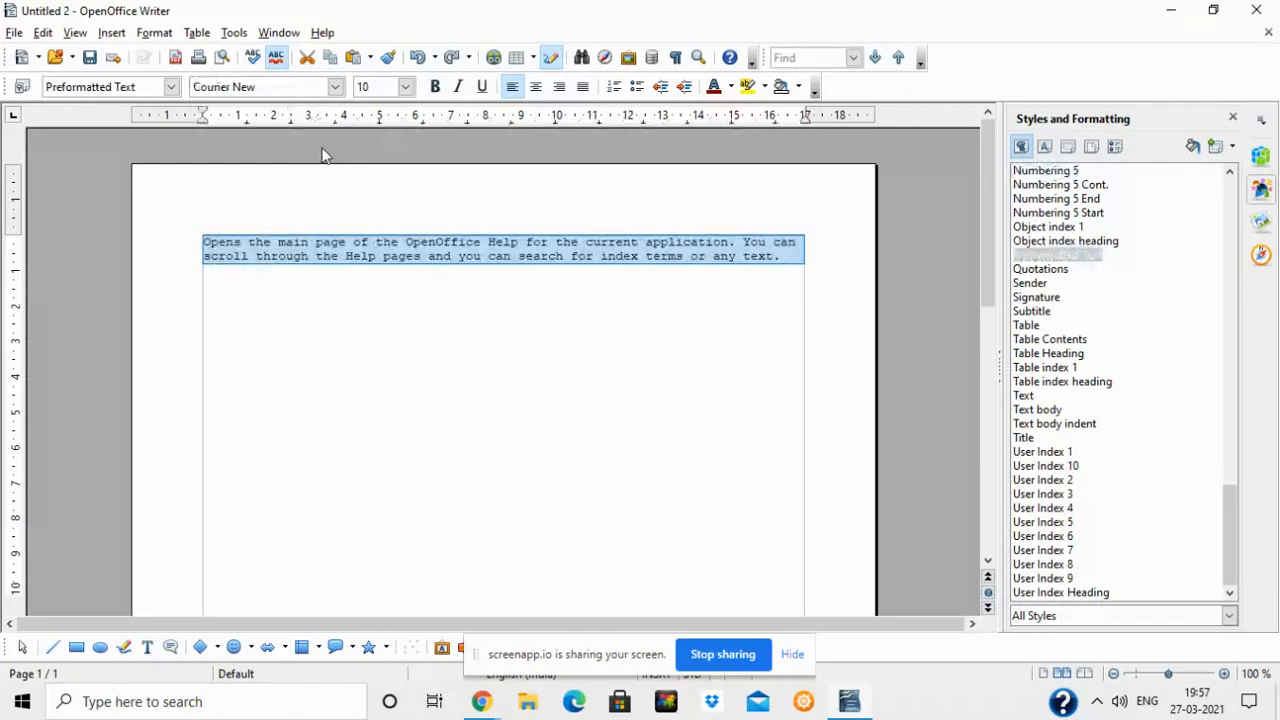
Step: Set the selected paragraph's font size to 20 and its font color to light violet-blue
{"action": "left_click", "coordinate": [405, 86]}
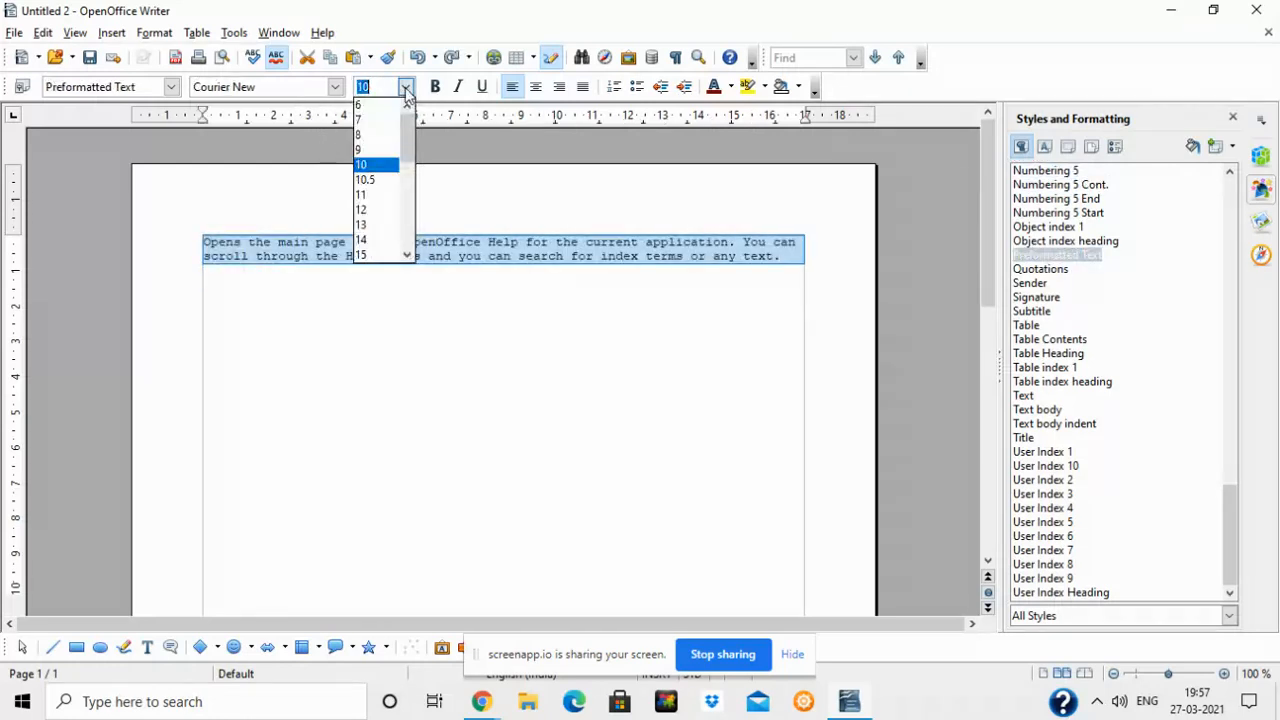
{"action": "left_click", "coordinate": [408, 255]}
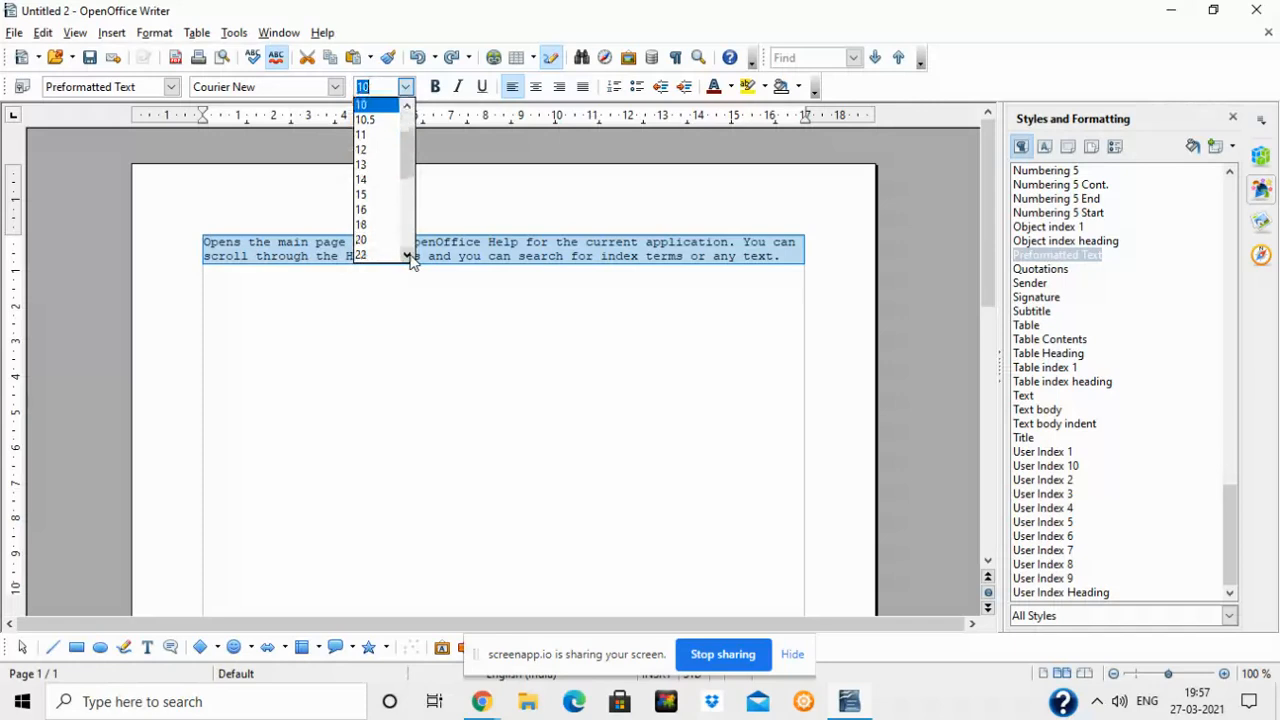
{"action": "left_click", "coordinate": [375, 242]}
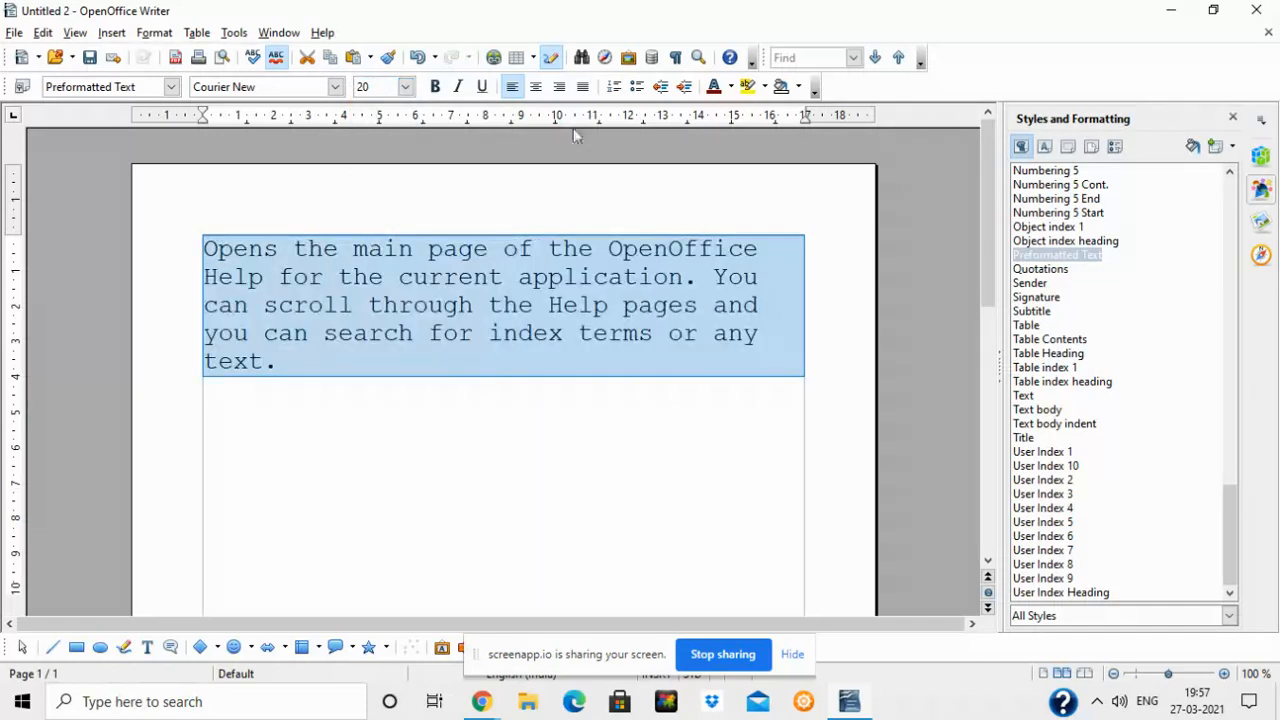
{"action": "left_click", "coordinate": [732, 88]}
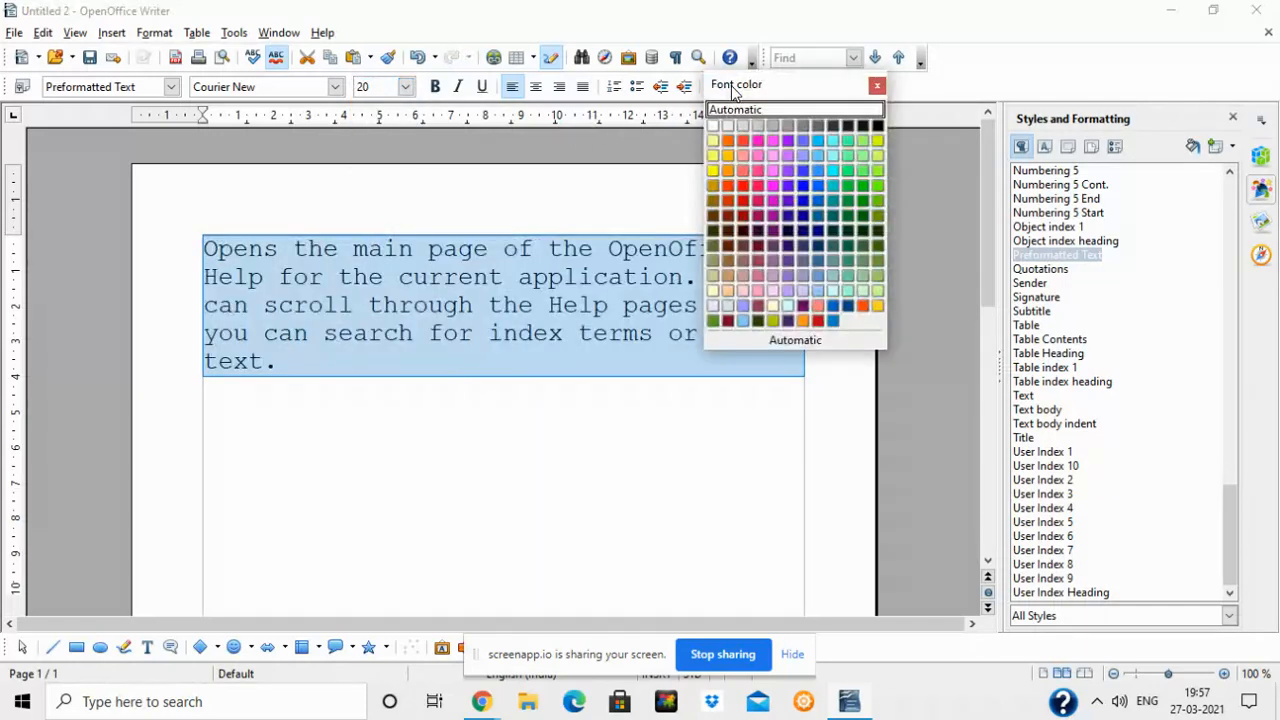
{"action": "left_click", "coordinate": [801, 141]}
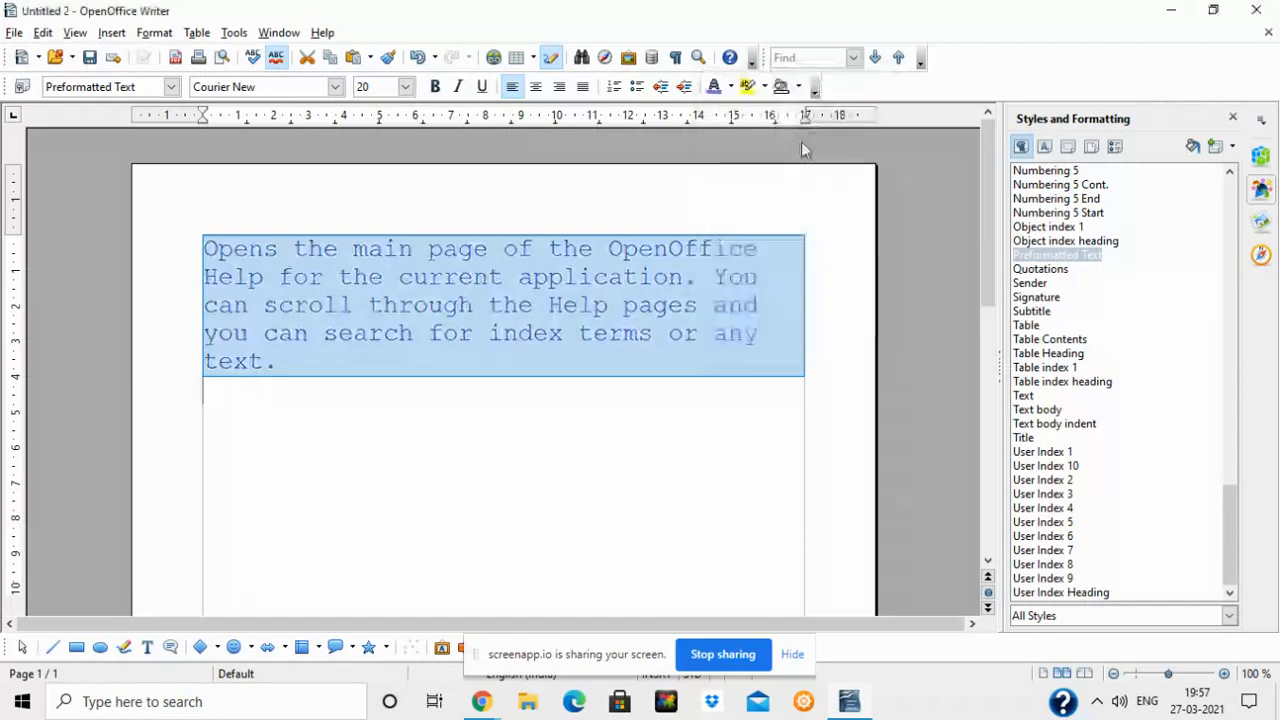
{"action": "left_click", "coordinate": [675, 287]}
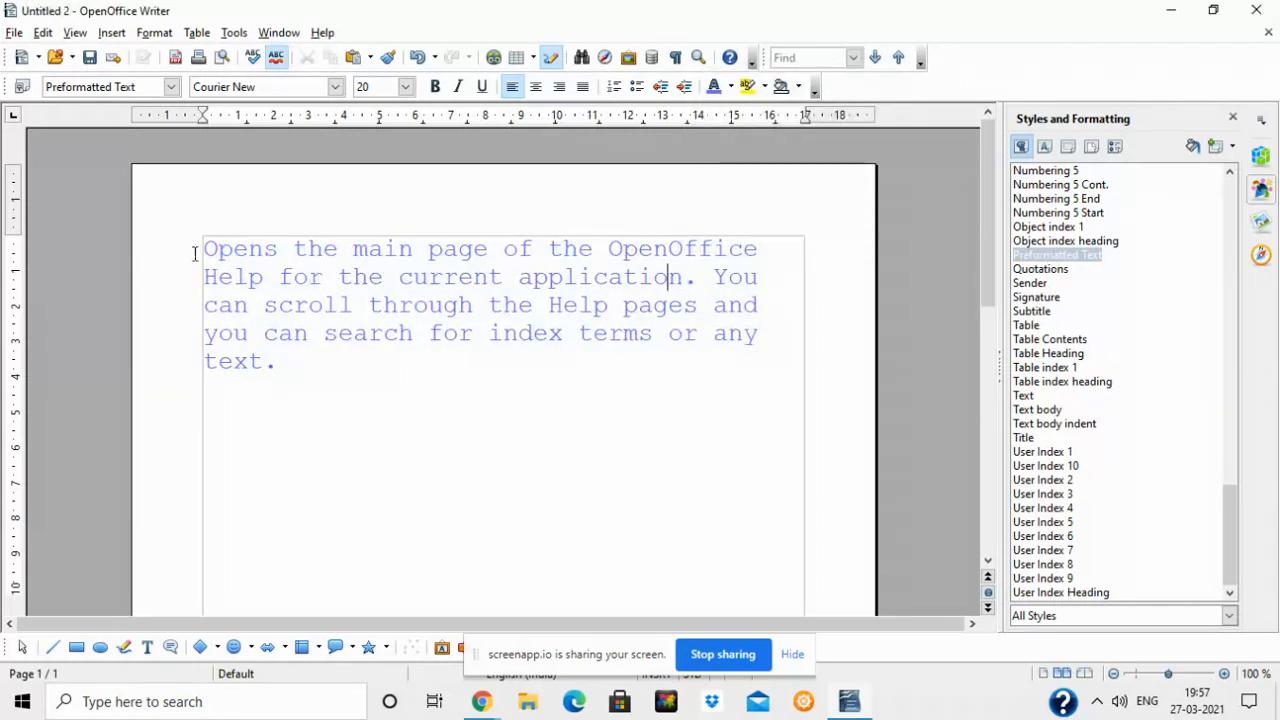
Step: Make the whole paragraph bold
{"action": "left_click_drag", "start_coordinate": [203, 249], "coordinate": [338, 389]}
{"action": "key", "text": "ctrl+b"}
{"action": "left_click", "coordinate": [338, 389]}
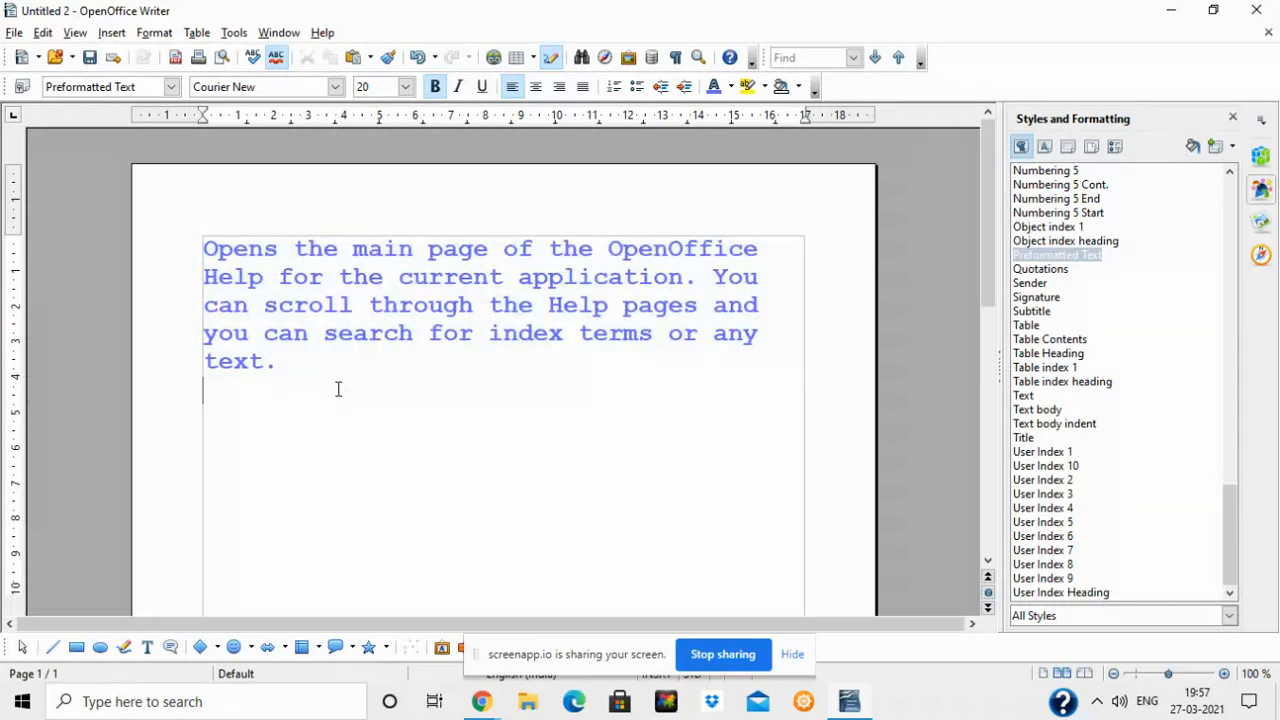
Step: Create a paragraph style named "new" from the selected formatted paragraph
{"action": "left_click", "coordinate": [1044, 148]}
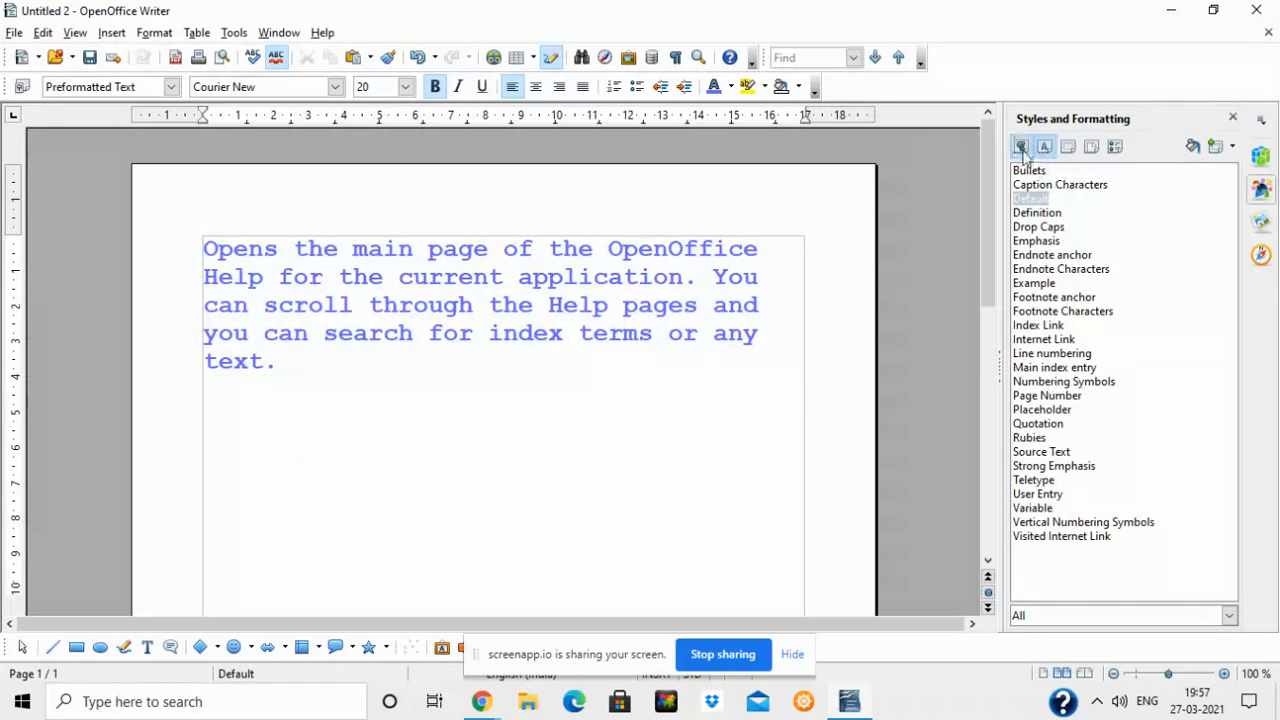
{"action": "left_click", "coordinate": [1021, 147]}
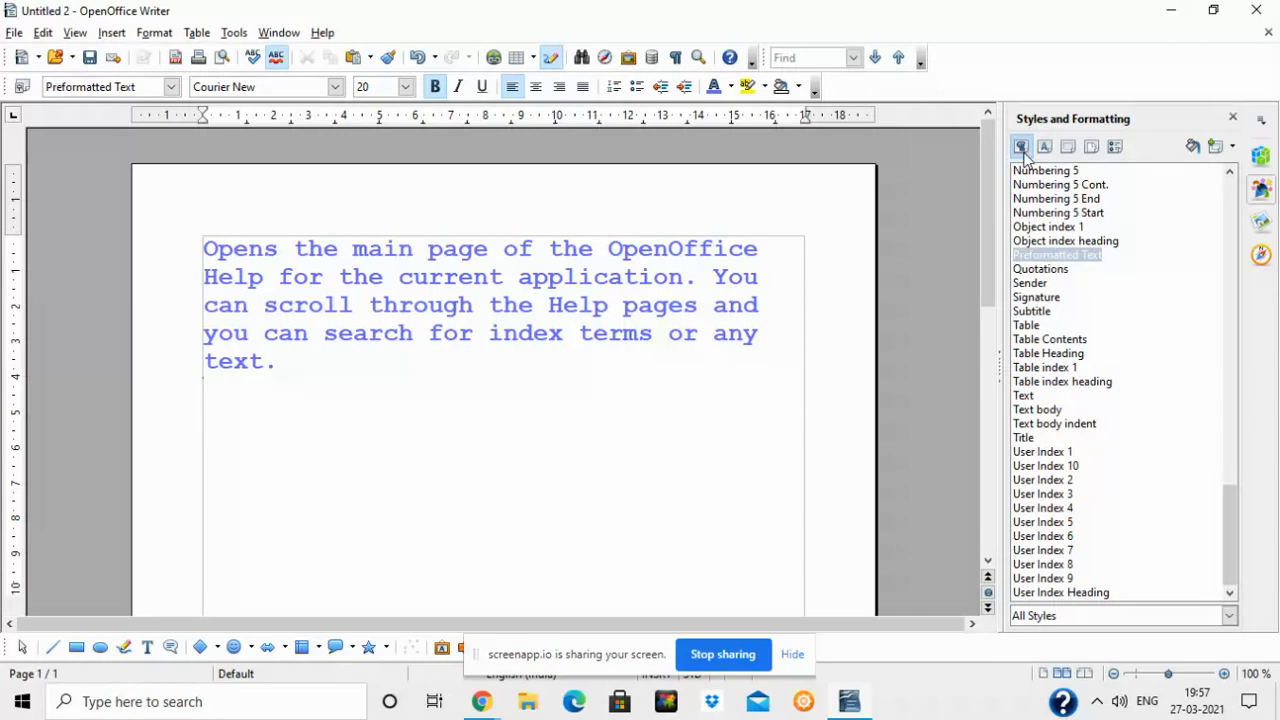
{"action": "left_click_drag", "start_coordinate": [203, 248], "coordinate": [295, 360]}
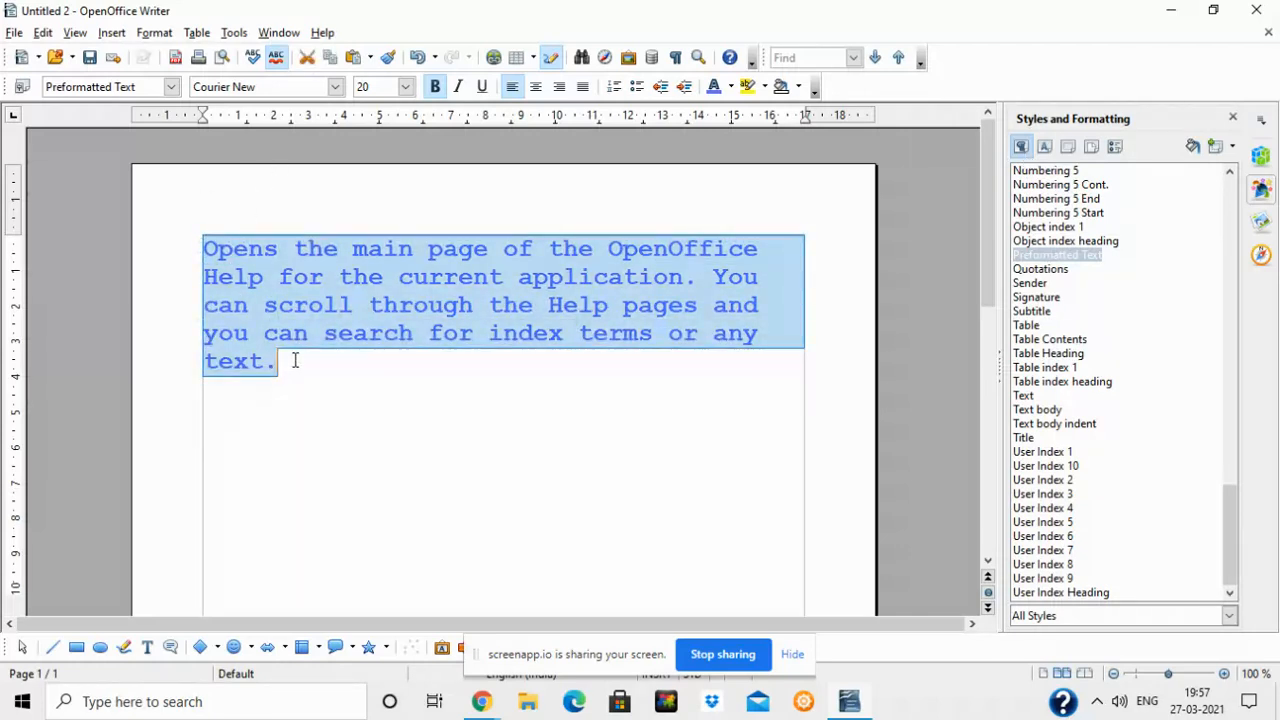
{"action": "left_click", "coordinate": [1233, 148]}
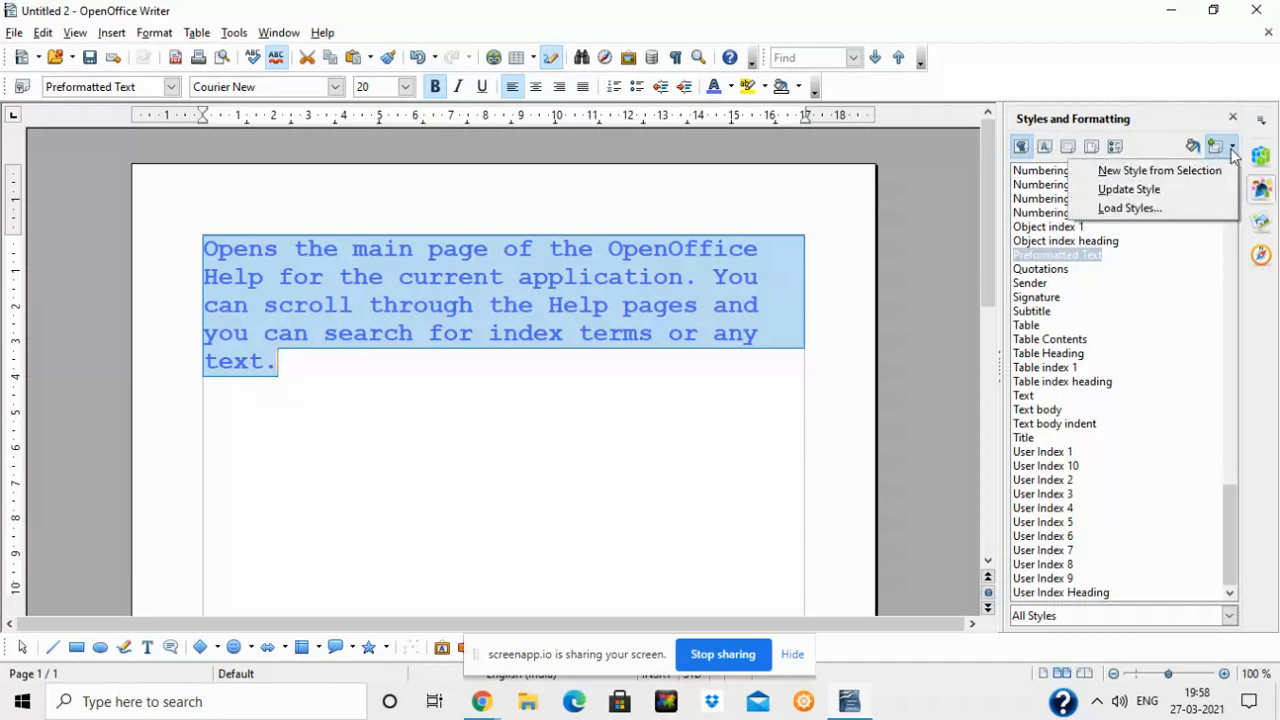
{"action": "left_click", "coordinate": [1187, 172]}
{"action": "type", "text": "new"}
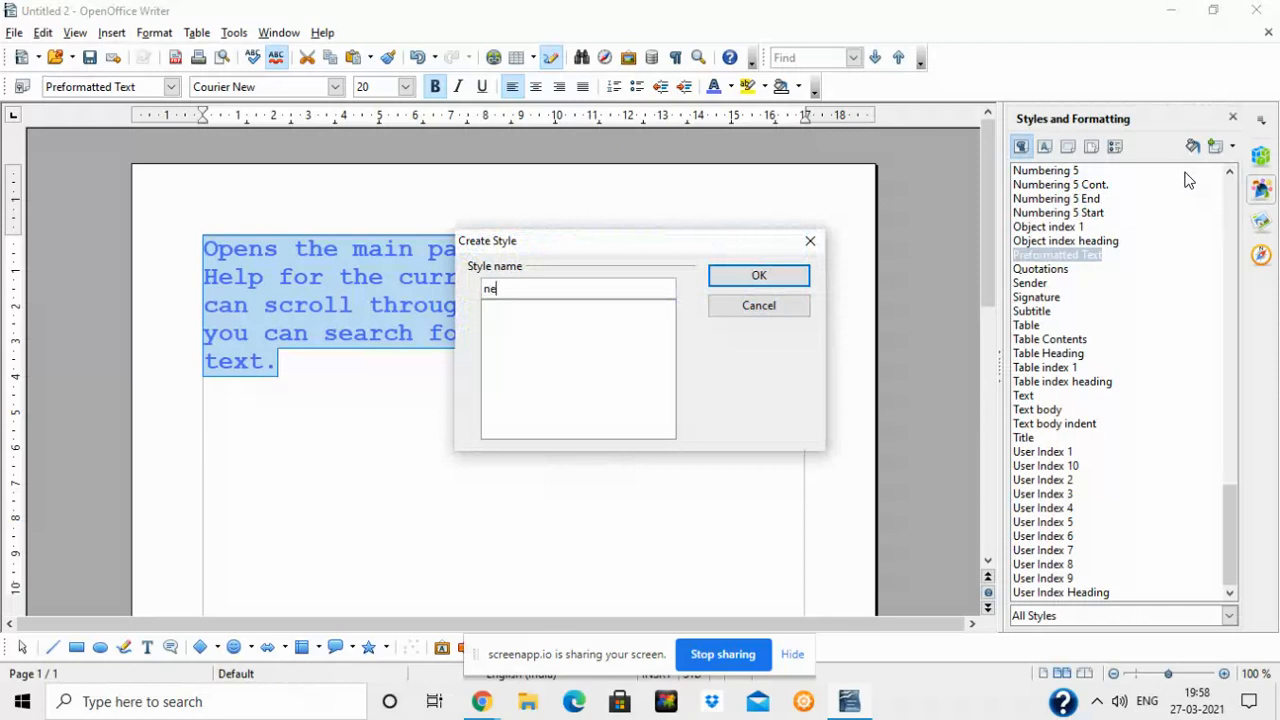
{"action": "left_click", "coordinate": [760, 277]}
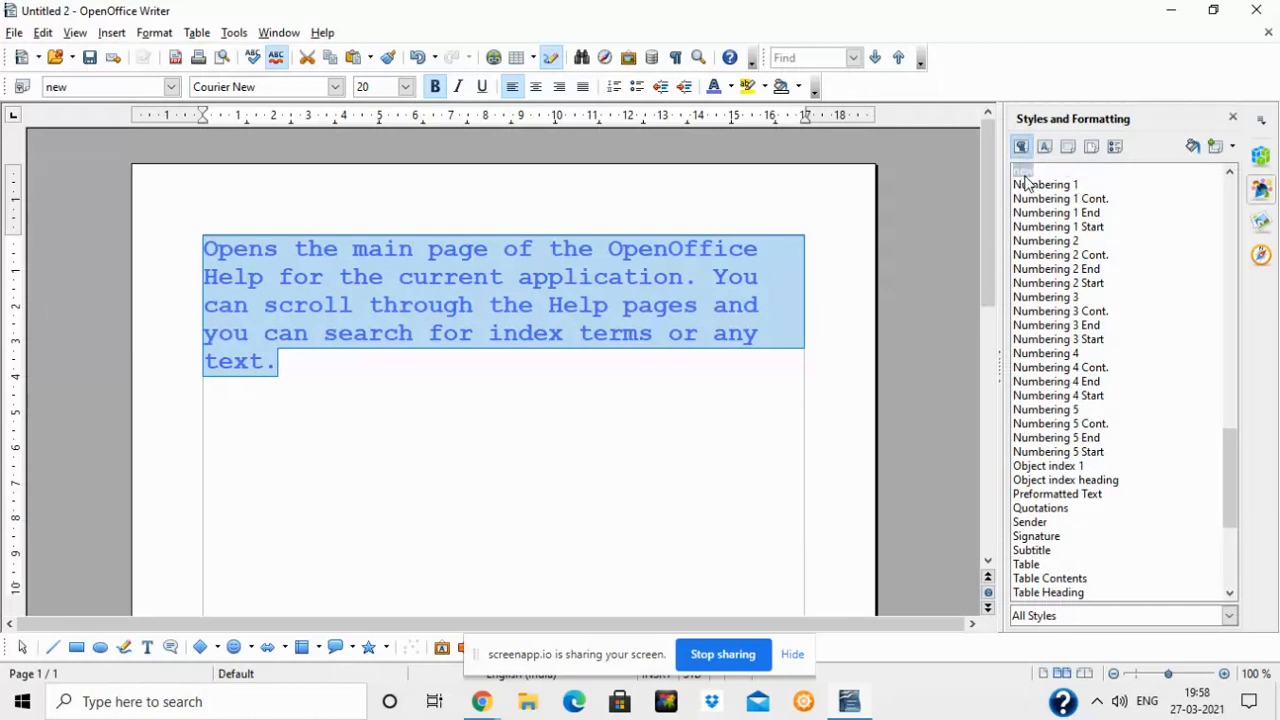
Step: Compare the character styles list with the paragraph styles list containing the new style
{"action": "left_click", "coordinate": [1045, 147]}
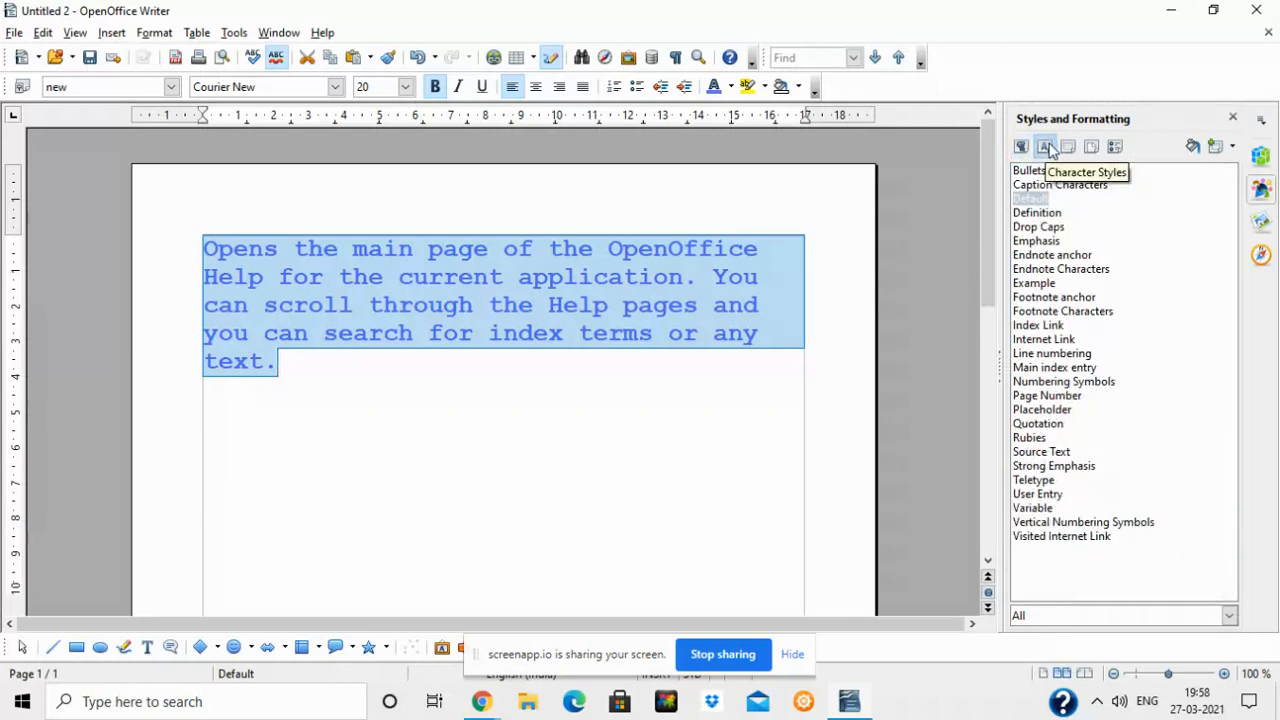
{"action": "left_click", "coordinate": [1021, 148]}
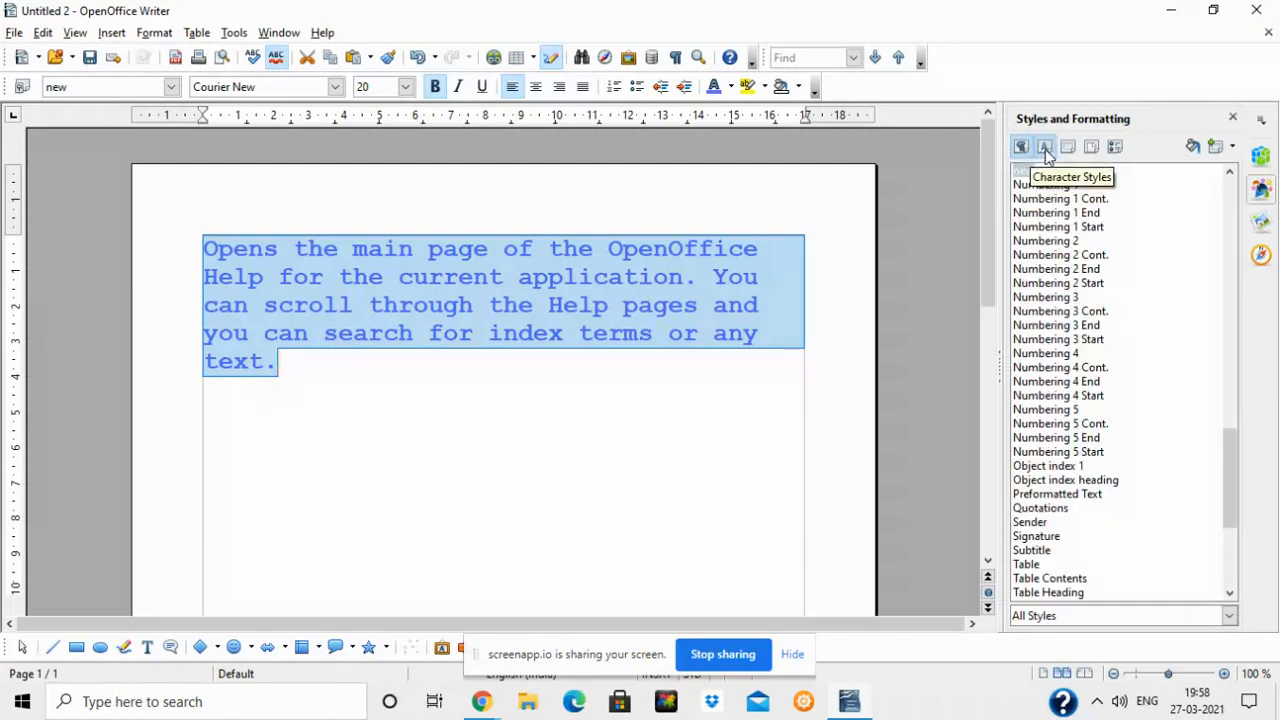
{"action": "left_click", "coordinate": [1046, 150]}
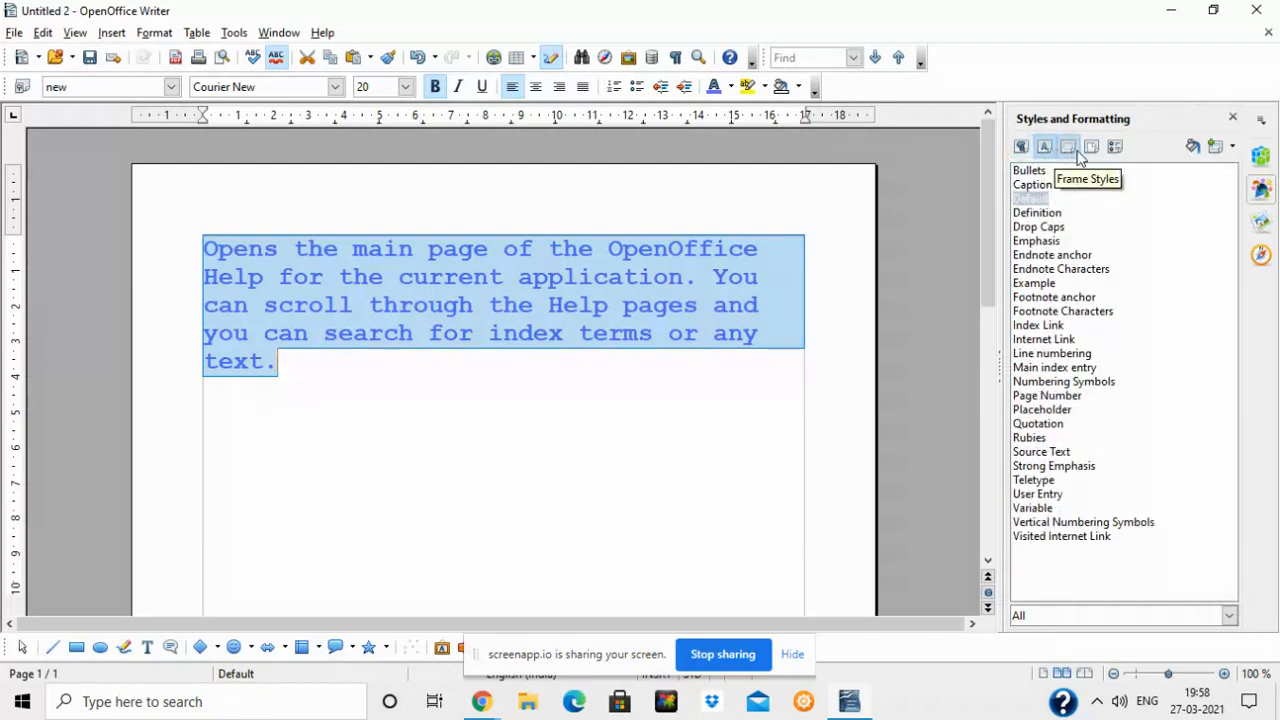
{"action": "left_click", "coordinate": [1021, 148]}
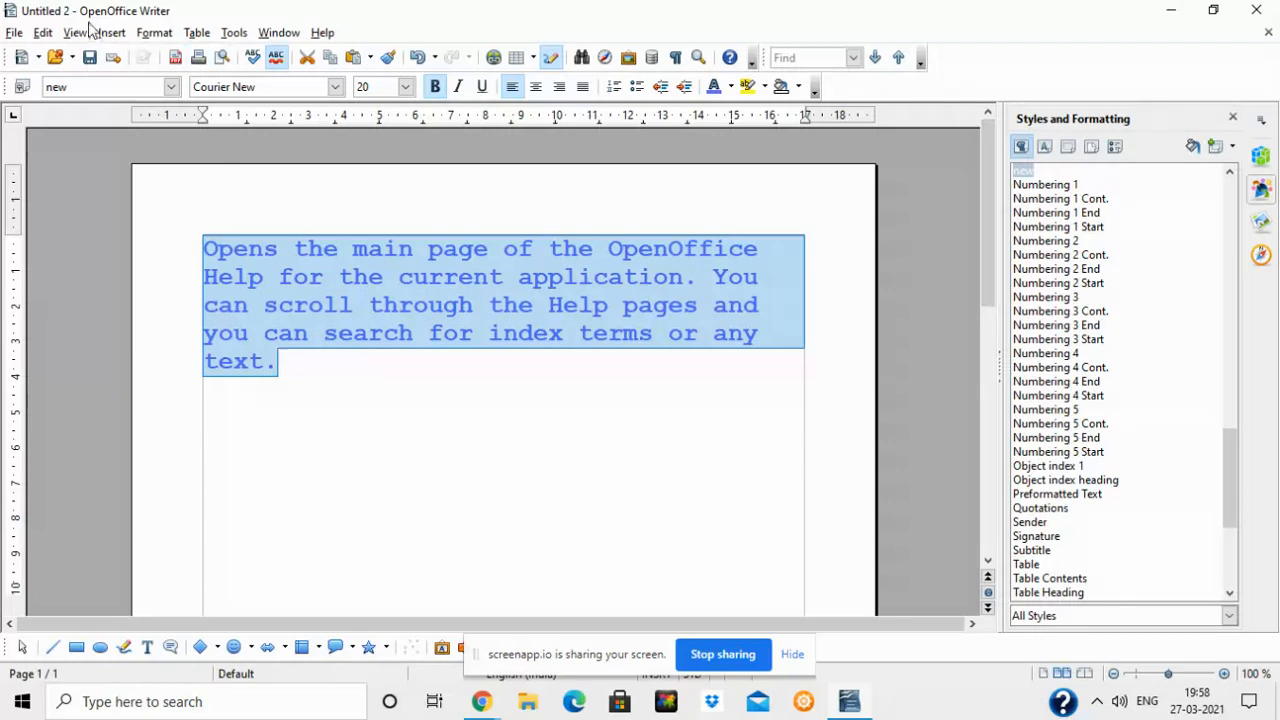
Step: Add the line "hello" below the paragraph, then remove its bold and set its font color to dark gray
{"action": "left_click", "coordinate": [419, 358]}
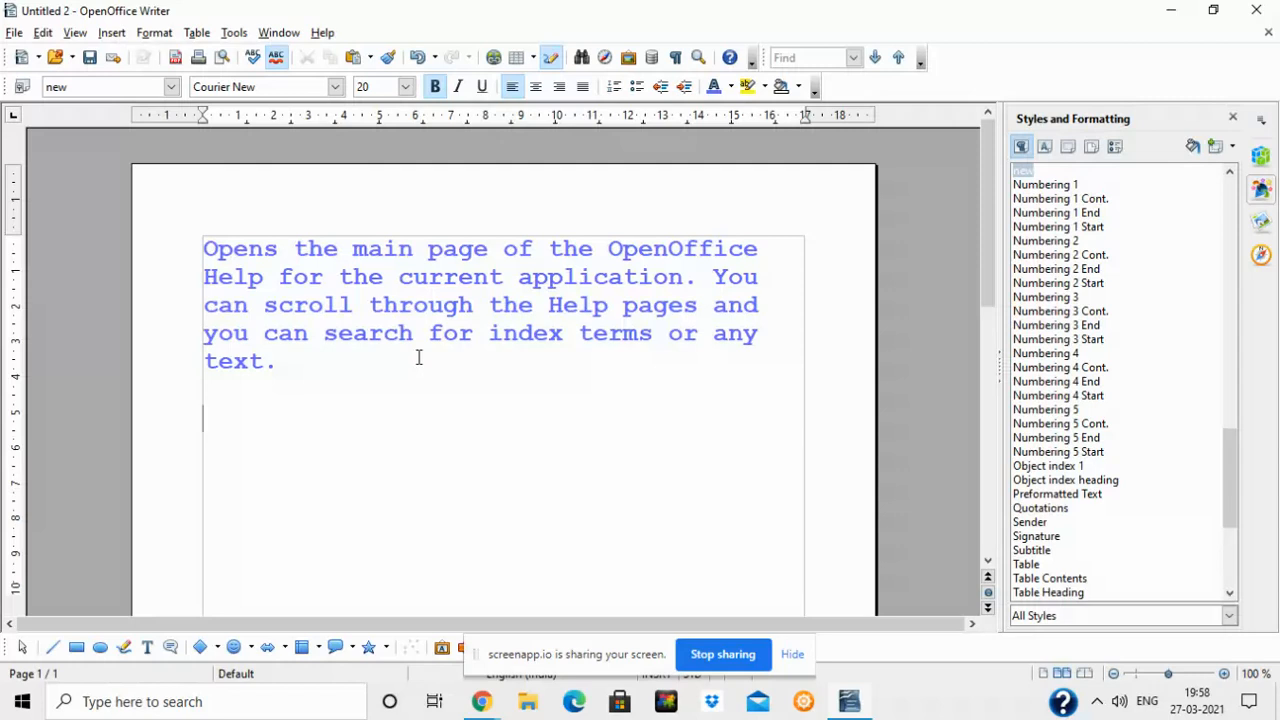
{"action": "type", "text": "hello"}
{"action": "left_click_drag", "start_coordinate": [180, 417], "coordinate": [320, 423]}
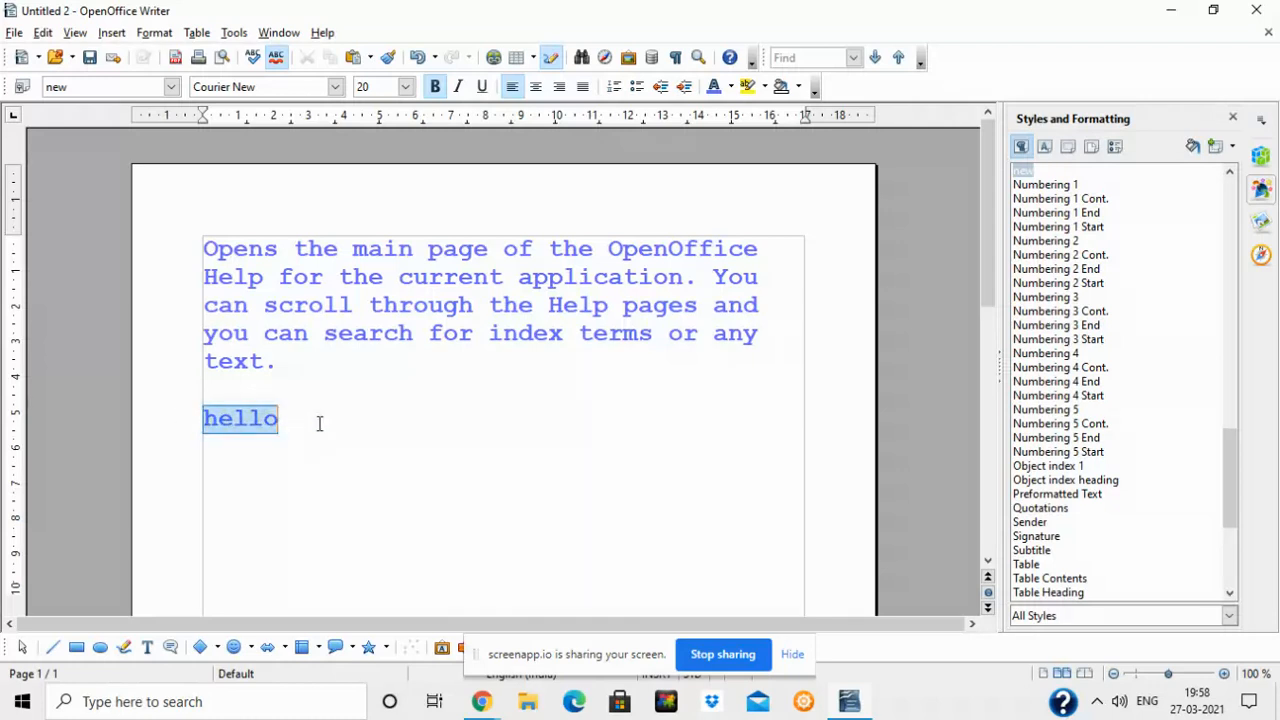
{"action": "left_click", "coordinate": [730, 86]}
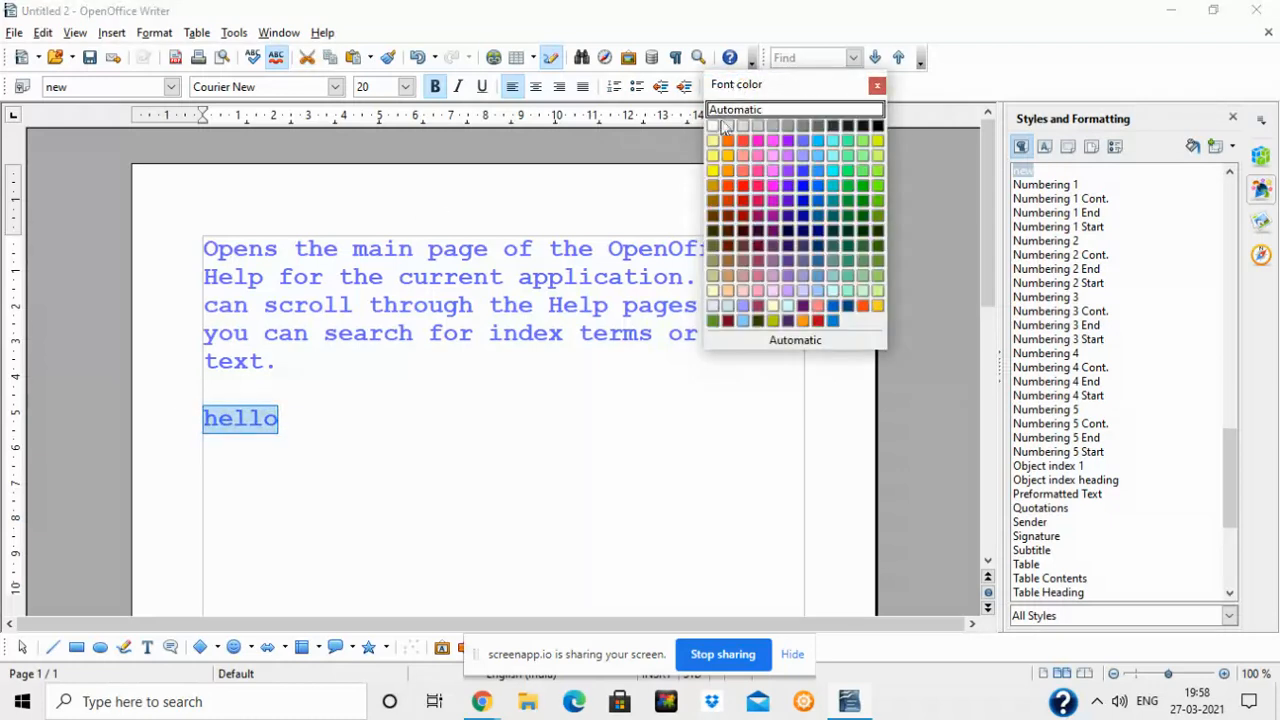
{"action": "left_click", "coordinate": [833, 126]}
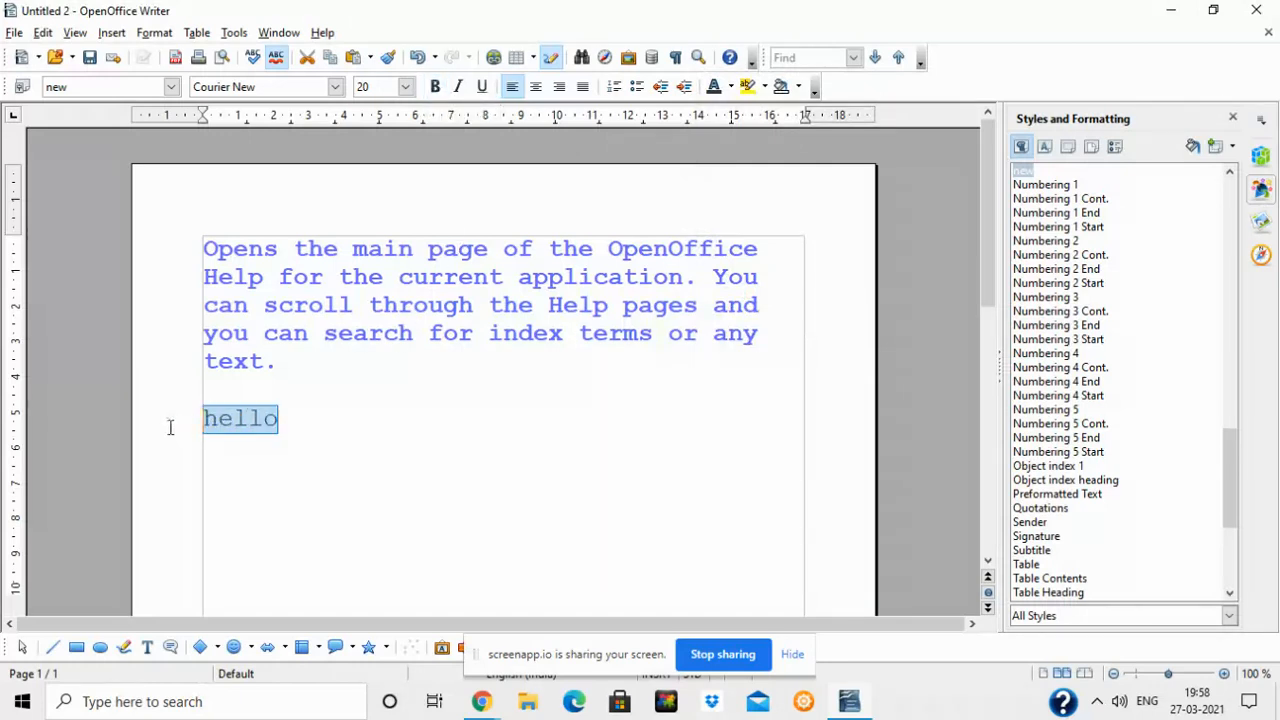
Step: Apply the custom paragraph style "new" to the "hello" line
{"action": "double_click", "coordinate": [1022, 172]}
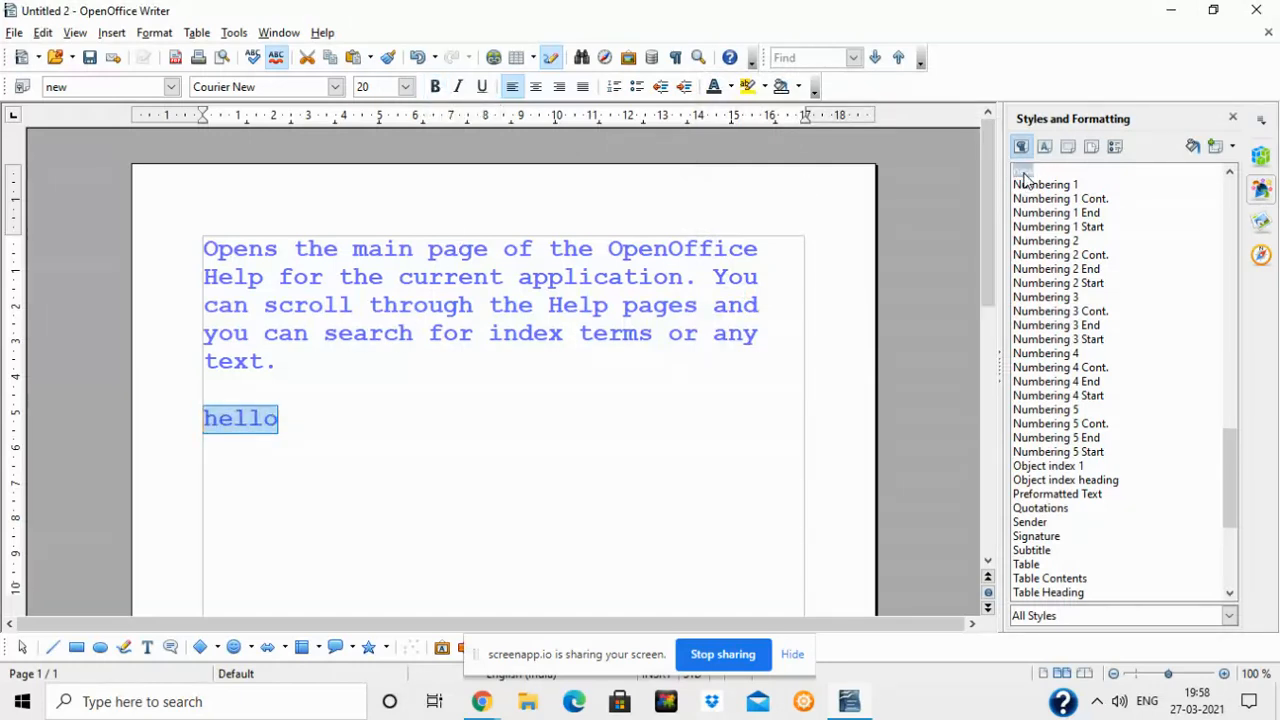
{"action": "left_click", "coordinate": [408, 517]}
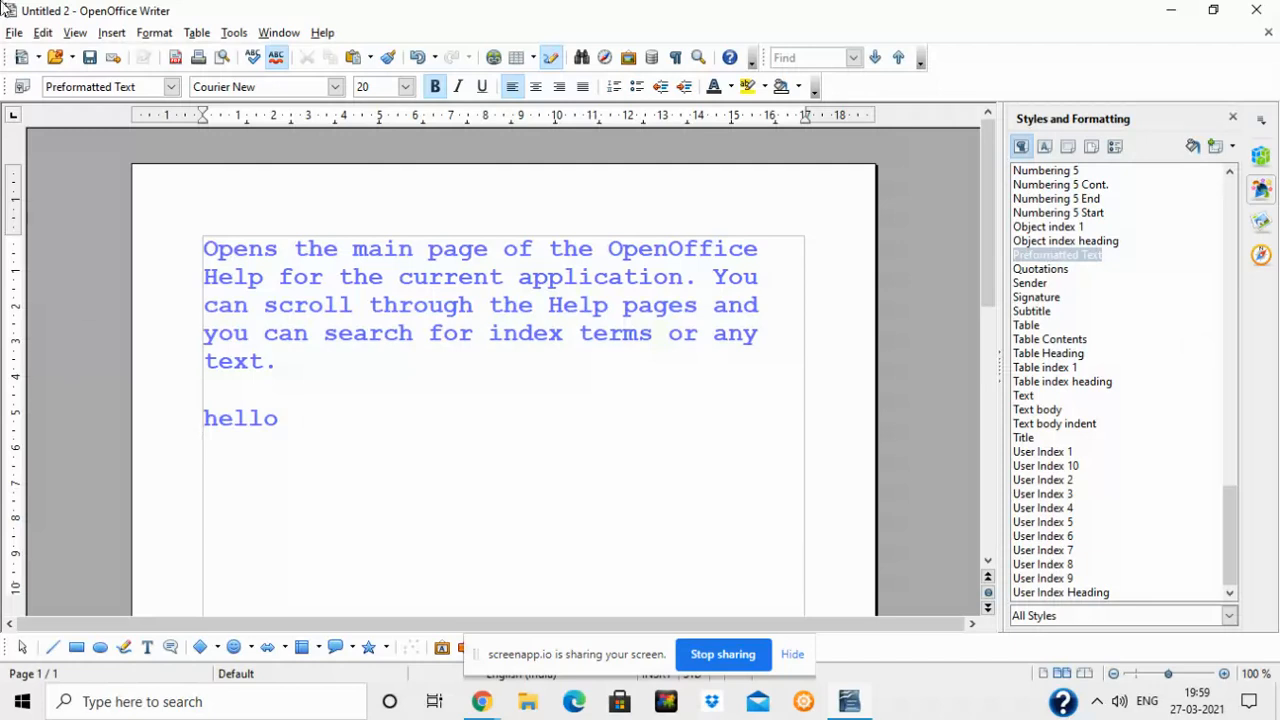
Step: Save the document as "styl" in ODF text format in the second term folder, replacing the existing file
{"action": "left_click", "coordinate": [90, 58]}
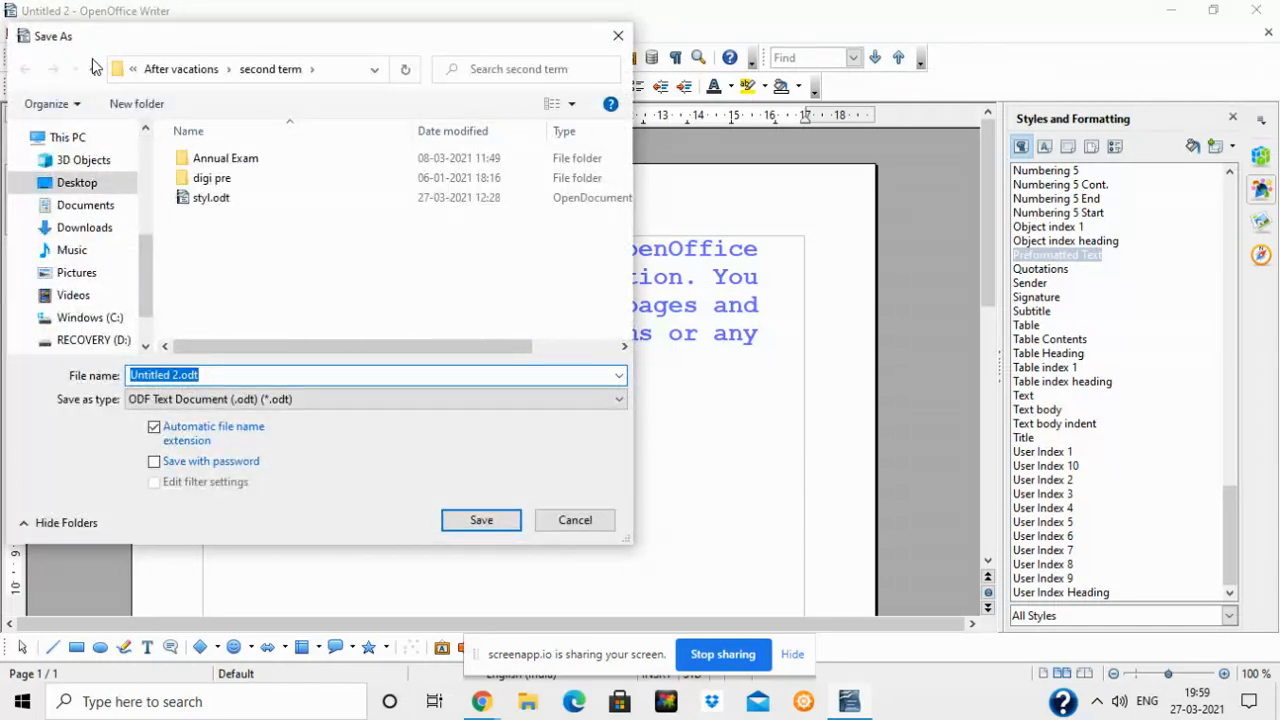
{"action": "type", "text": "styl"}
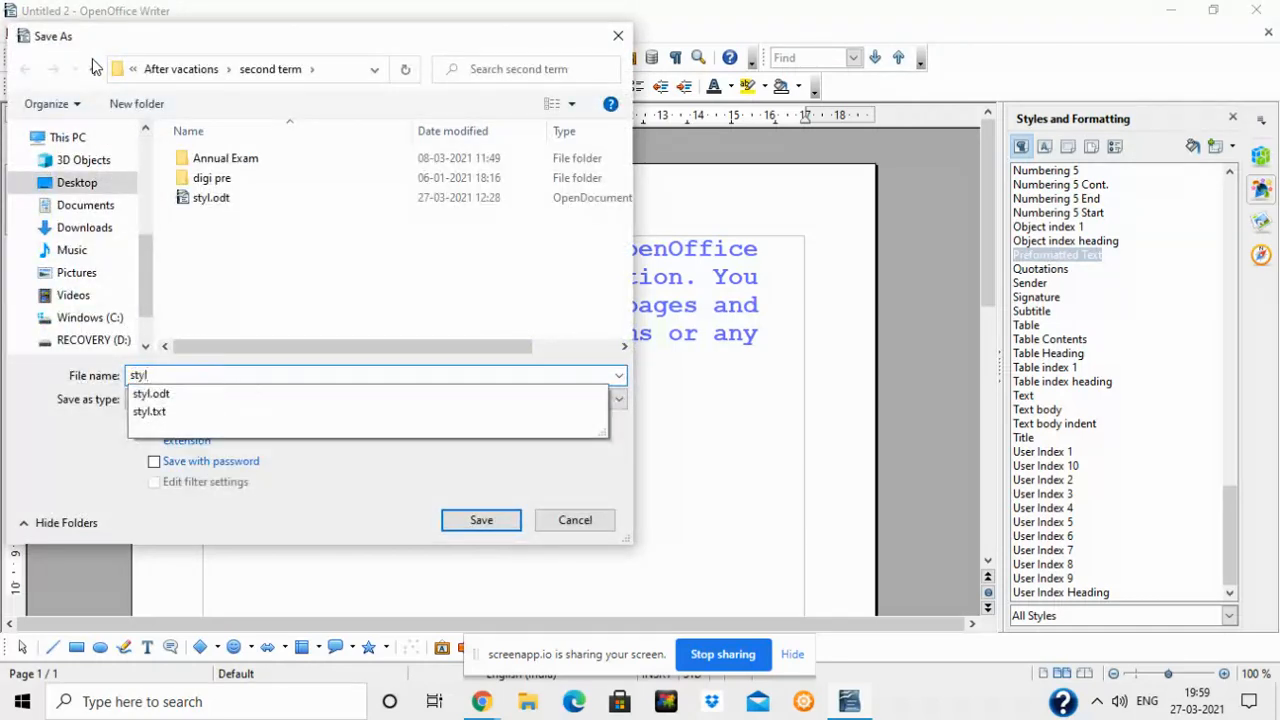
{"action": "key", "text": "Return"}
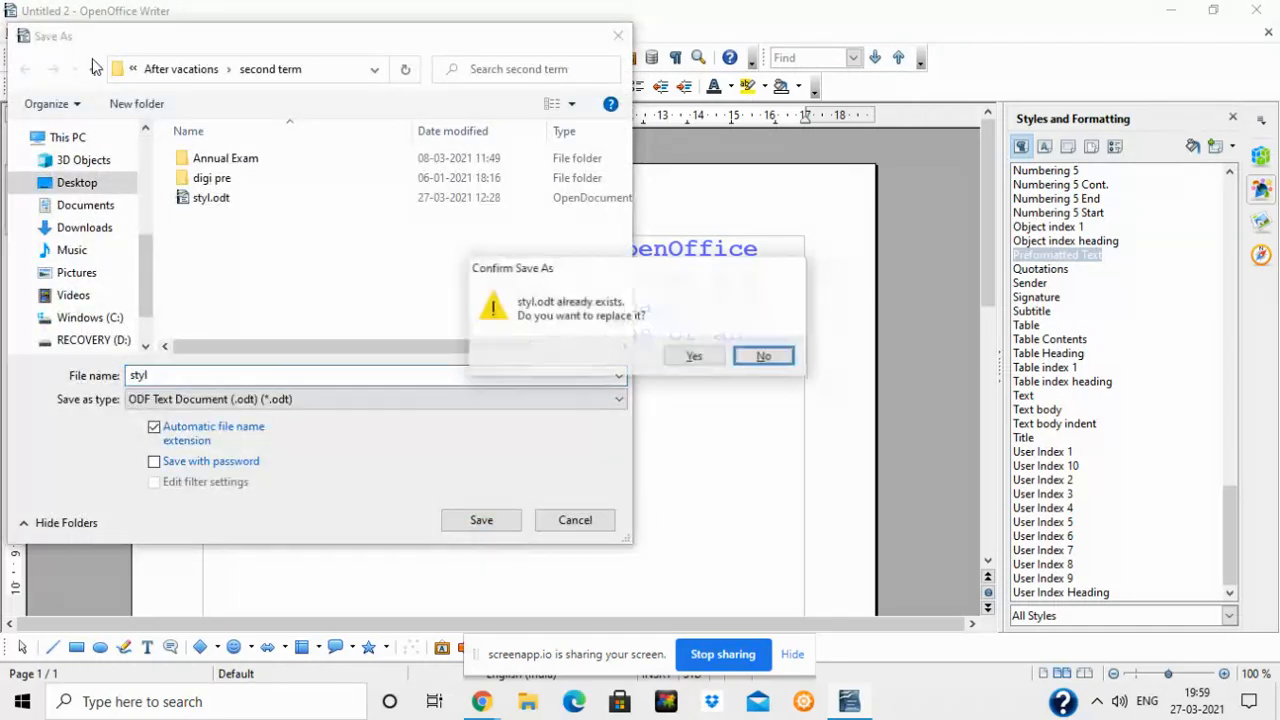
{"action": "key", "text": "Left"}
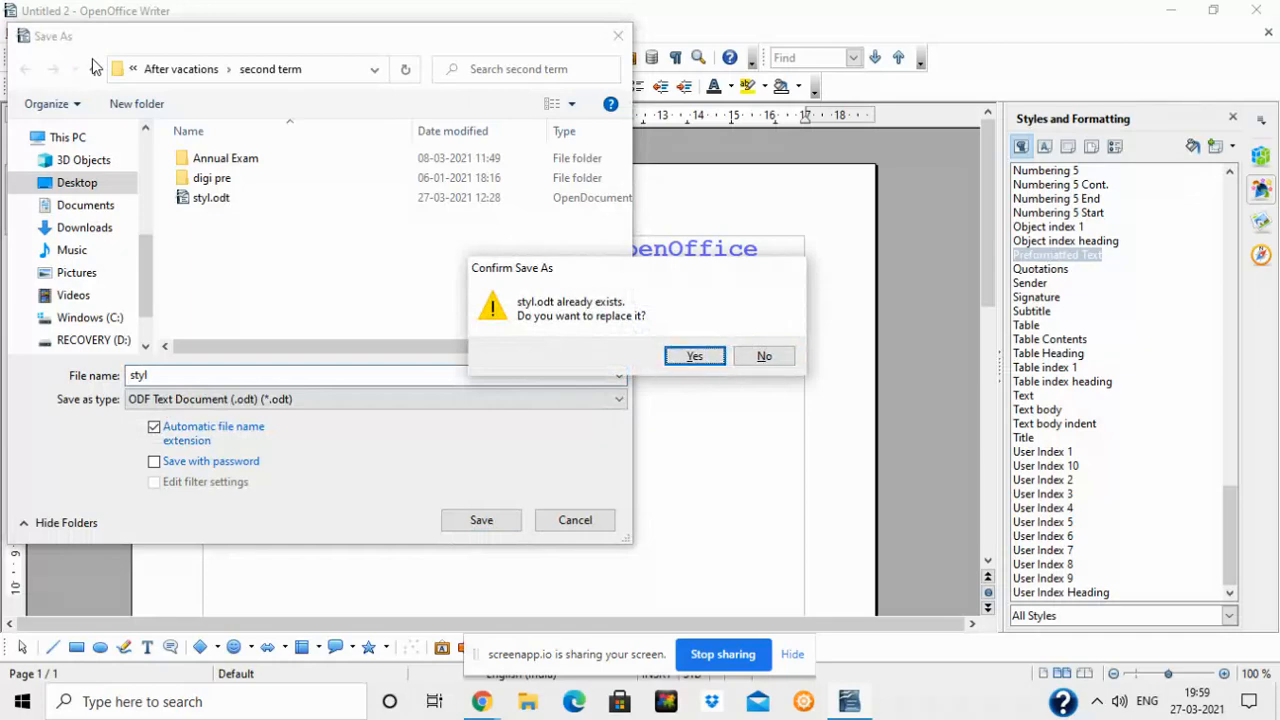
{"action": "key", "text": "Return"}
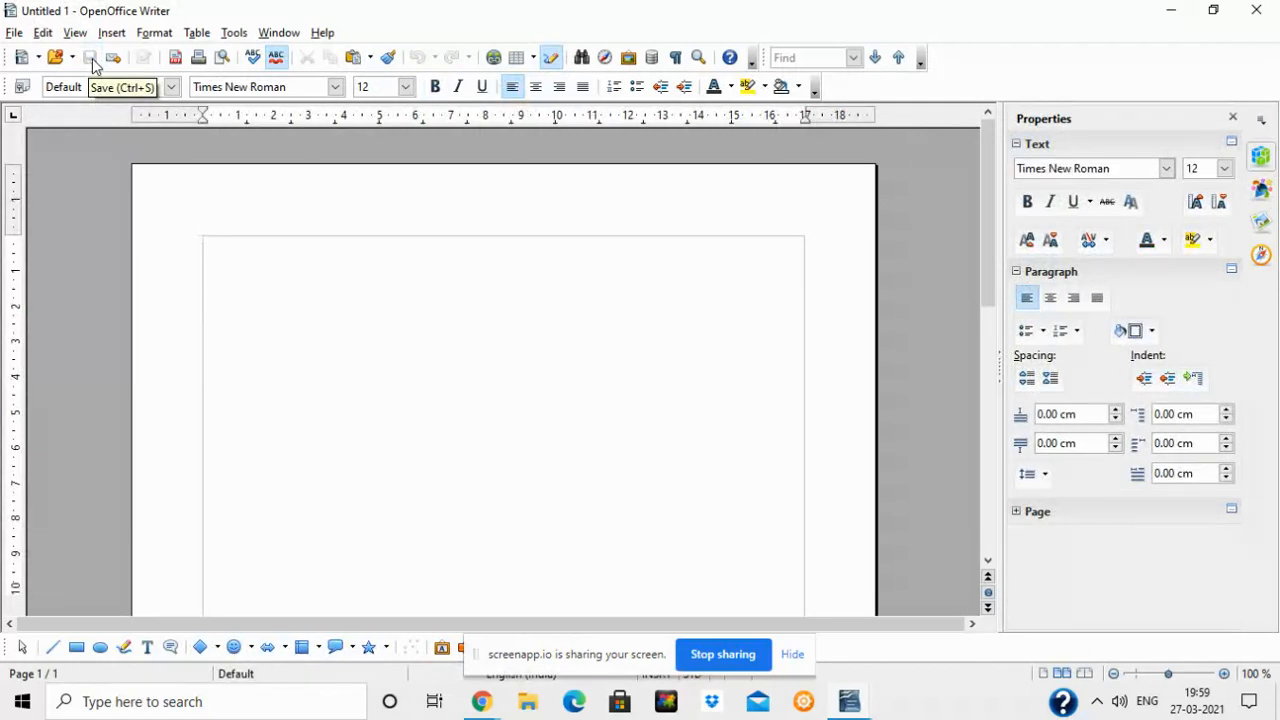
Step: Enter the line "Hello world" in the blank Untitled 1 document
{"action": "type", "text": "Hello wo"}
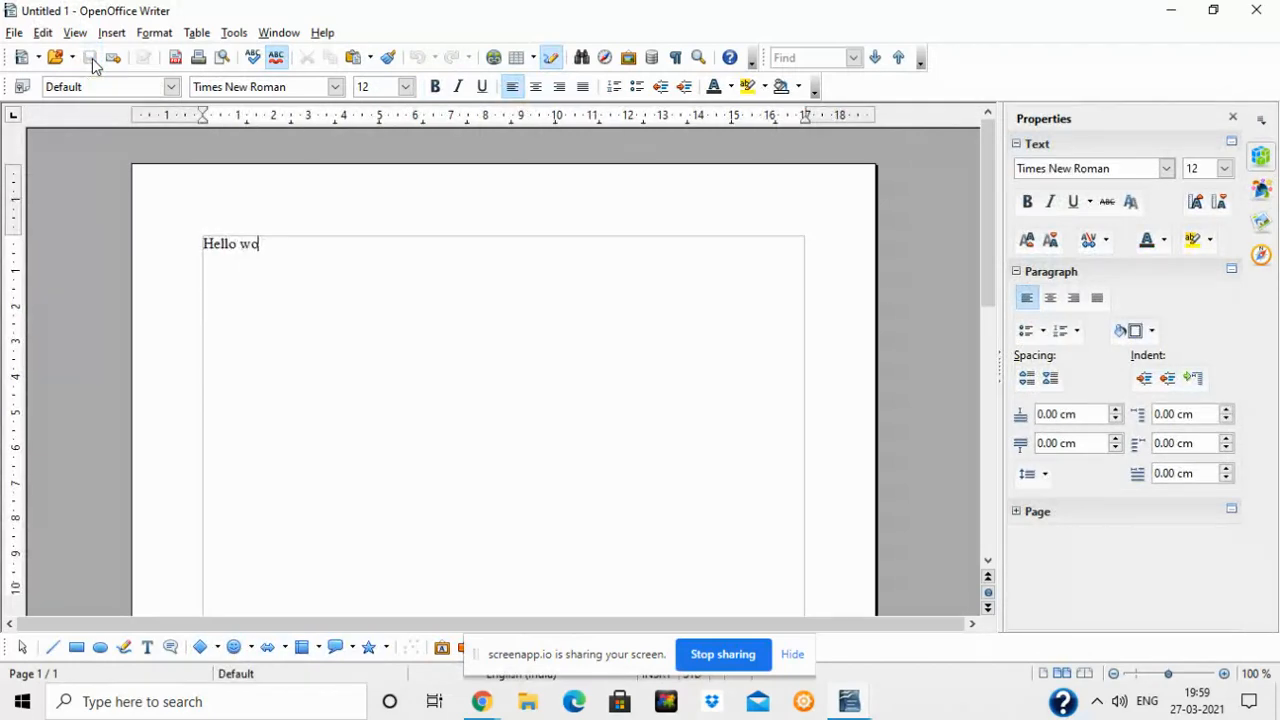
{"action": "type", "text": "rld"}
{"action": "key", "text": "Return"}
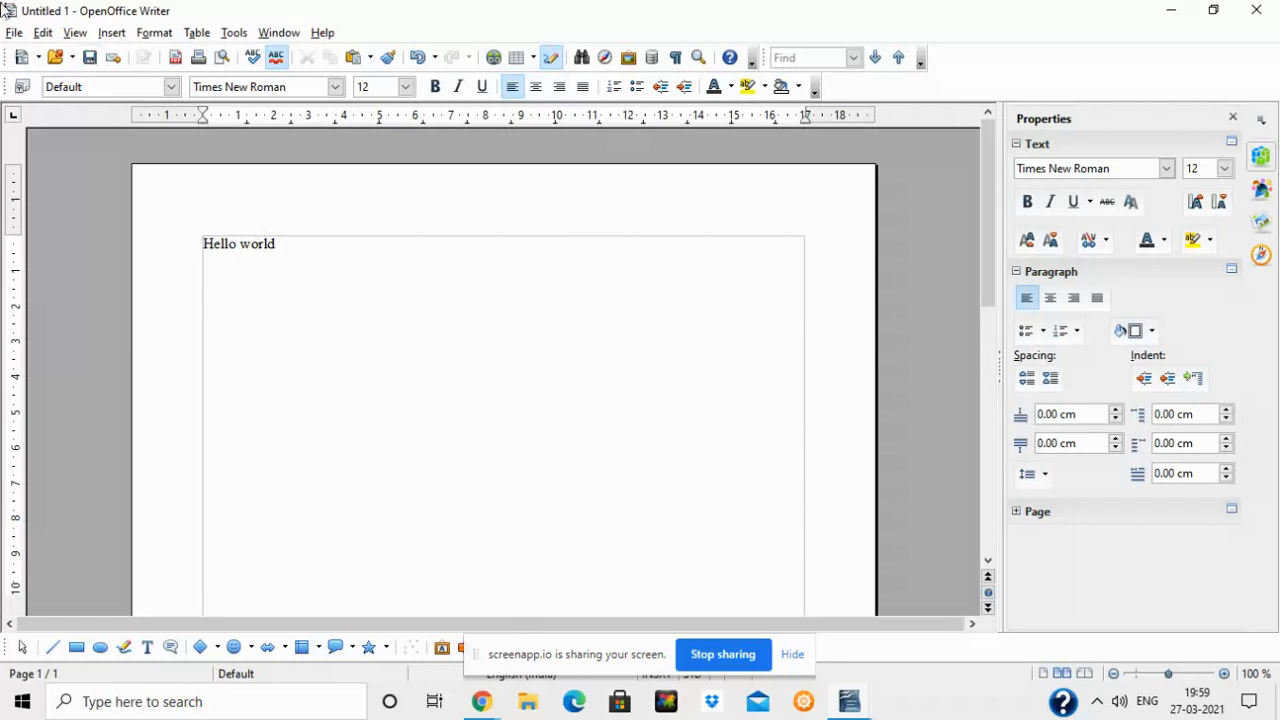
Step: Load the text styles from the file styl.odt into the document with "Hello world" selected
{"action": "left_click_drag", "start_coordinate": [203, 243], "coordinate": [298, 245]}
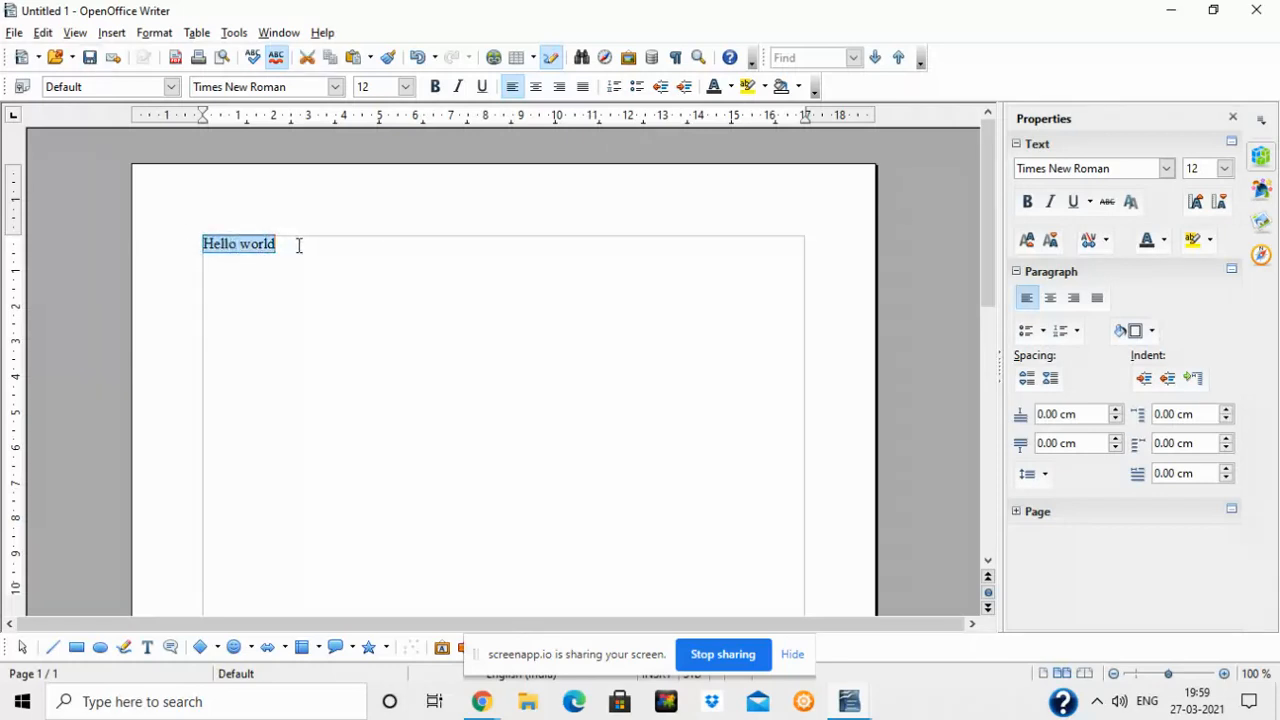
{"action": "left_click", "coordinate": [1261, 192]}
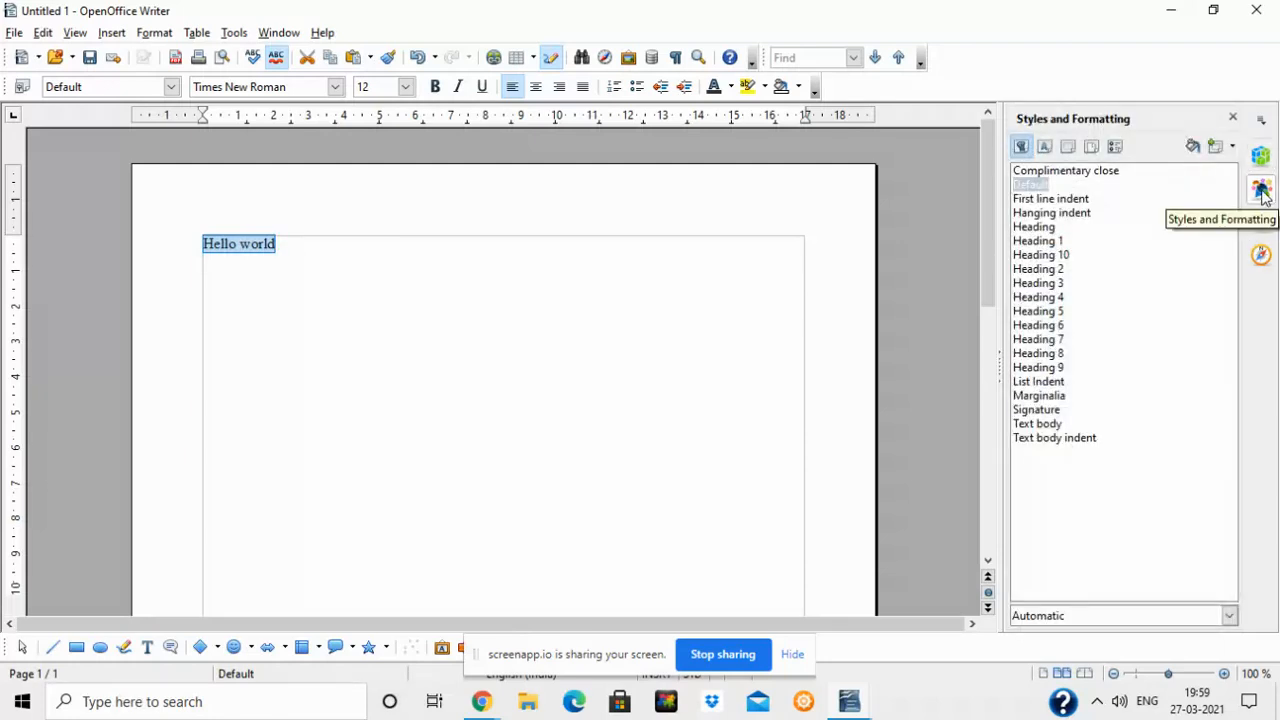
{"action": "left_click", "coordinate": [1232, 148]}
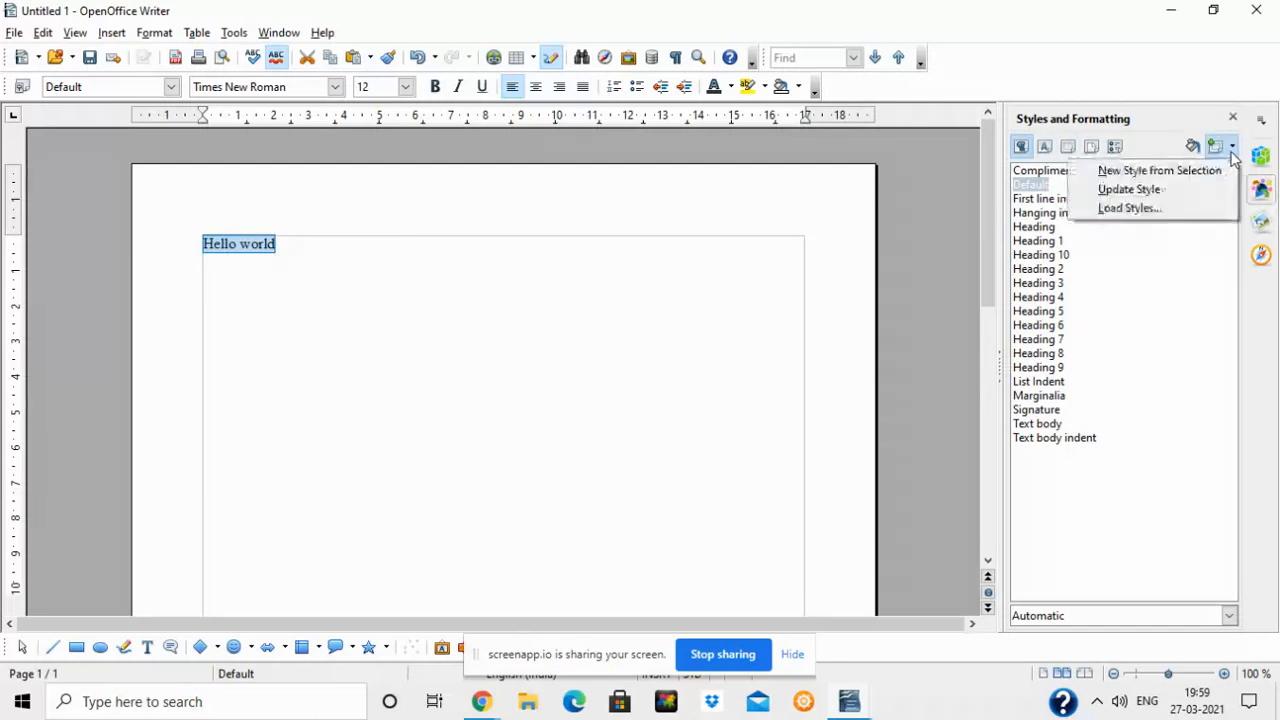
{"action": "left_click", "coordinate": [1160, 208]}
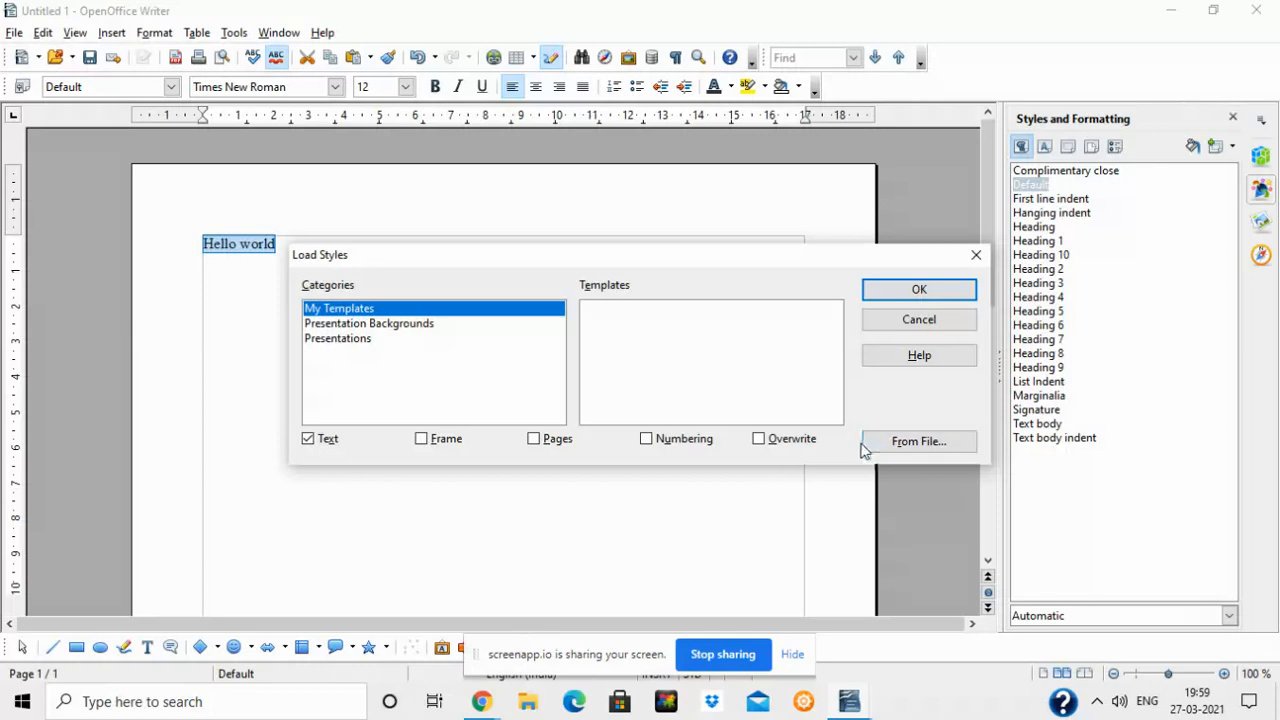
{"action": "left_click", "coordinate": [927, 445]}
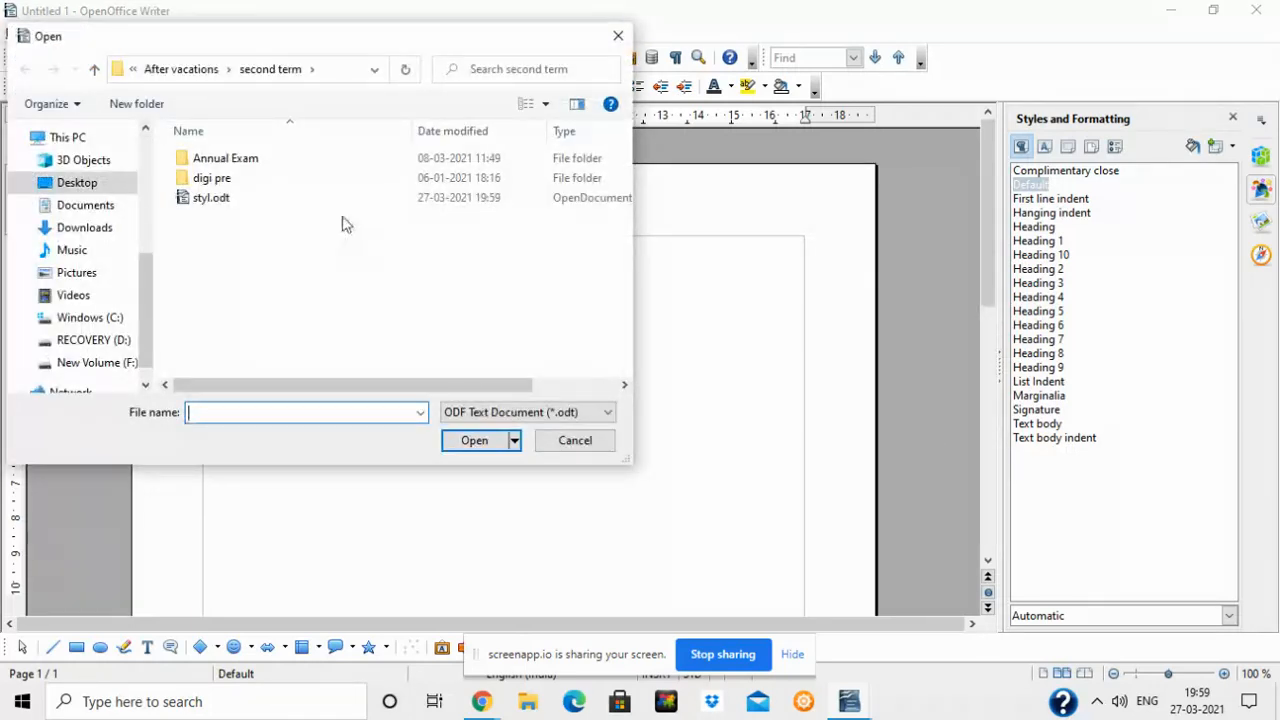
{"action": "left_click", "coordinate": [212, 205]}
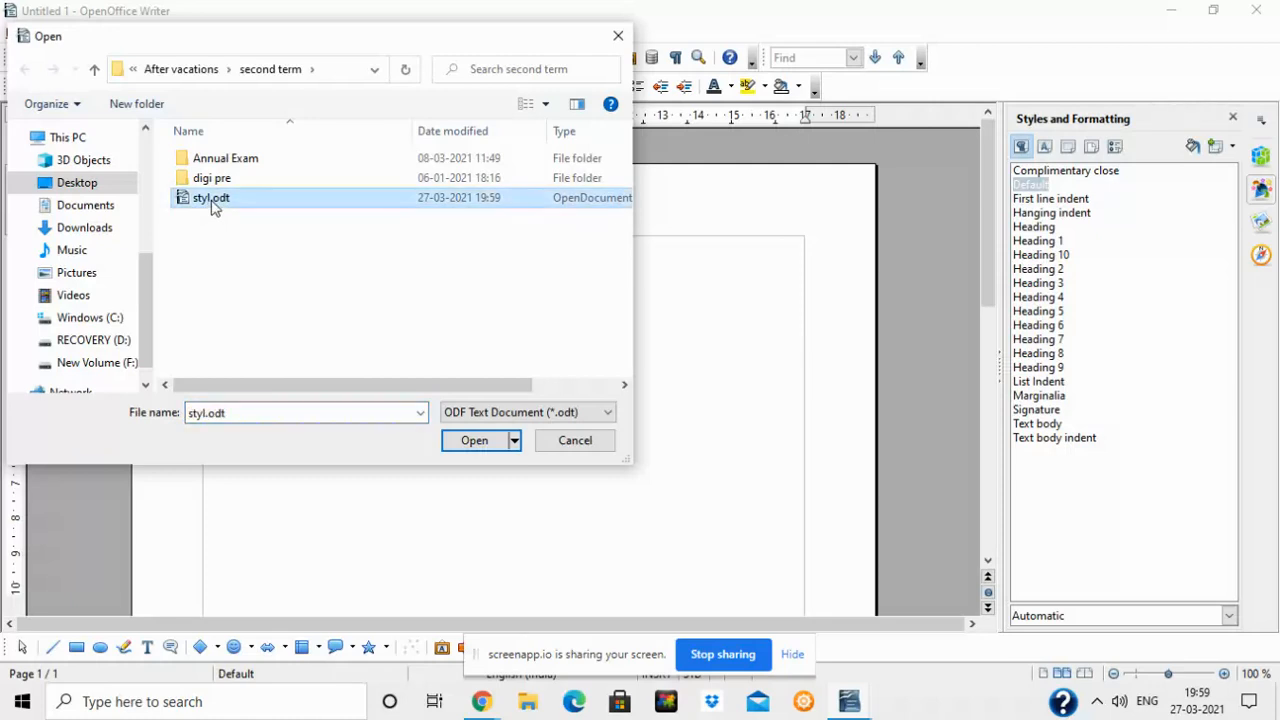
{"action": "left_click", "coordinate": [465, 446]}
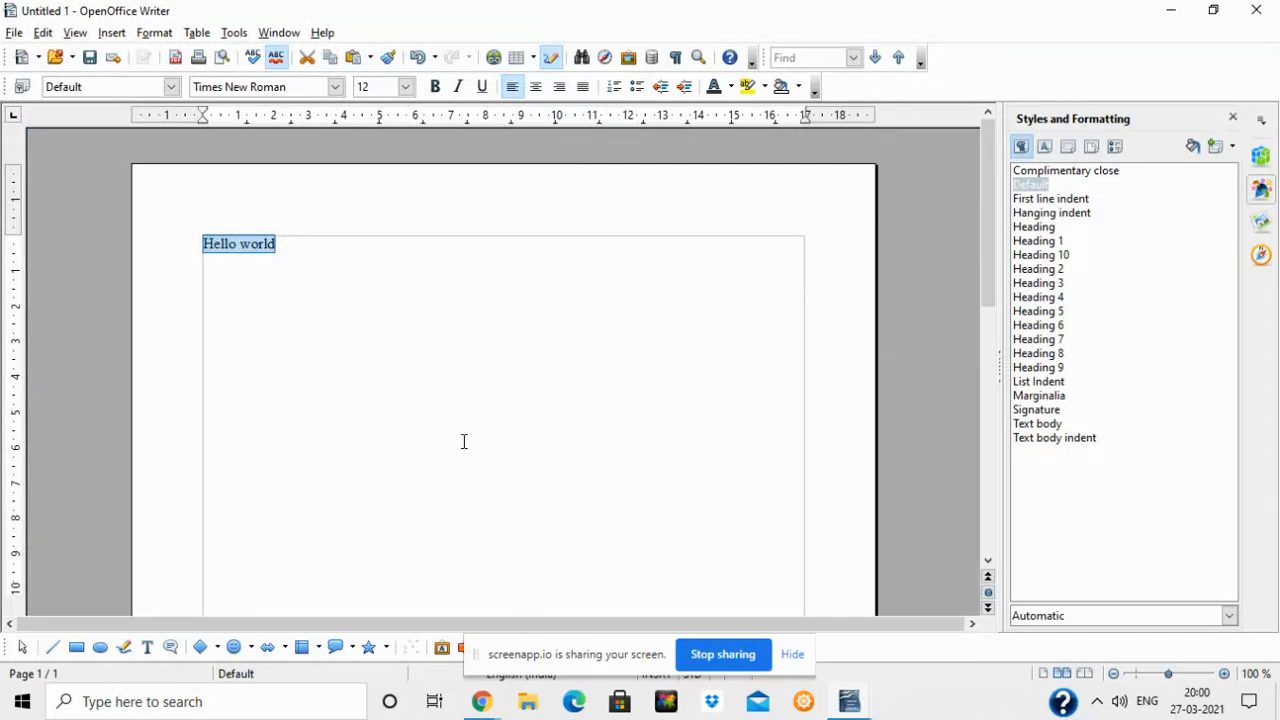
Step: Find the loaded paragraph style "new" and apply it to "Hello world"
{"action": "left_click", "coordinate": [1045, 147]}
{"action": "left_click", "coordinate": [1070, 148]}
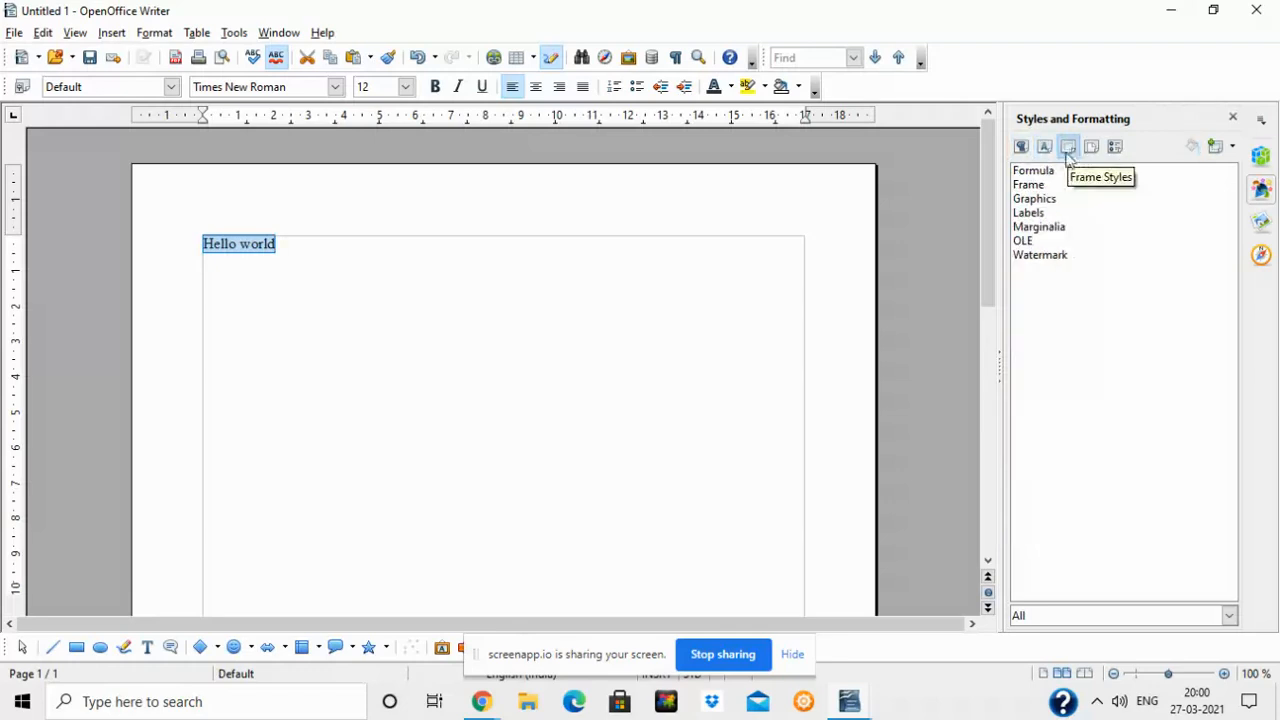
{"action": "left_click", "coordinate": [1020, 148]}
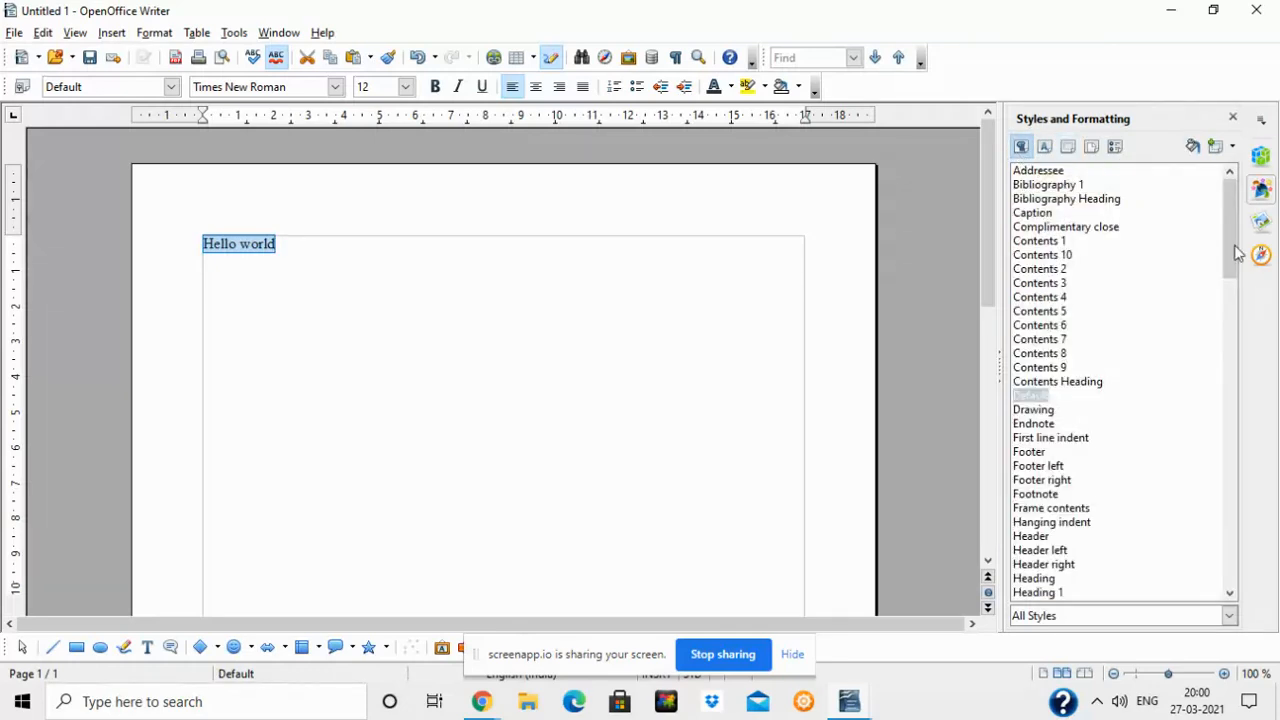
{"action": "left_click_drag", "start_coordinate": [1234, 248], "coordinate": [1240, 423]}
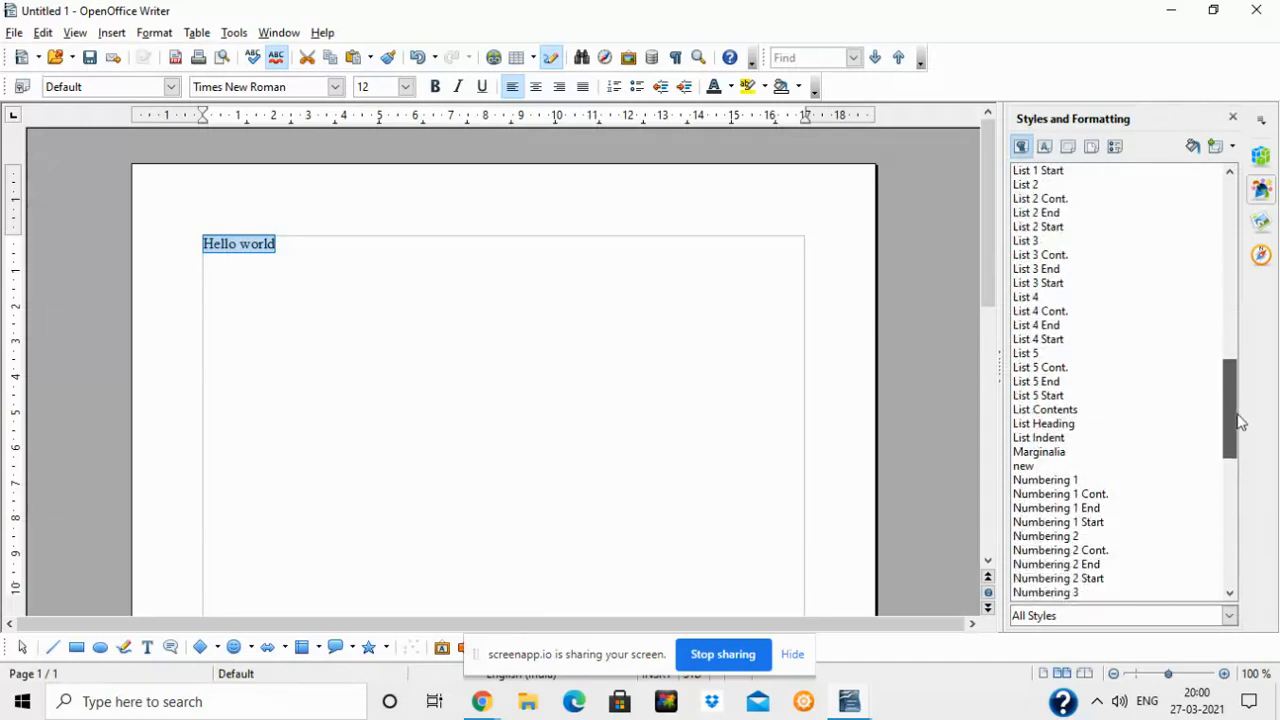
{"action": "double_click", "coordinate": [1035, 467]}
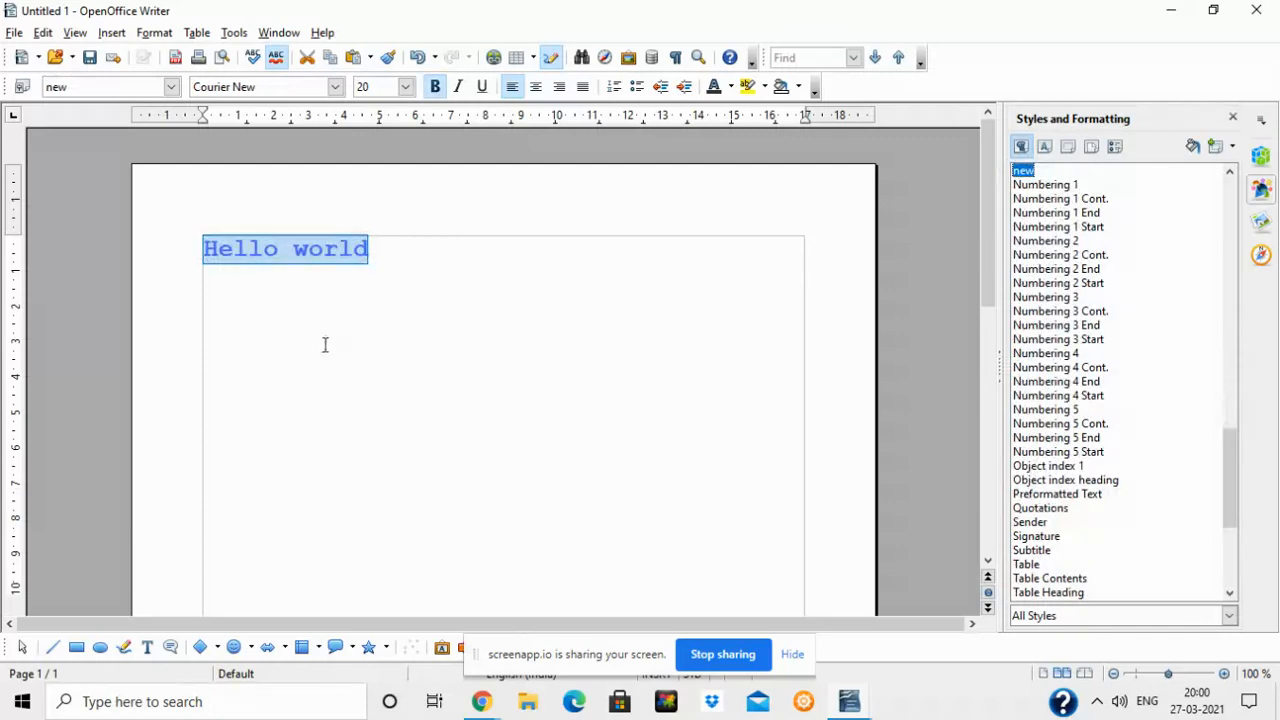
{"action": "left_click", "coordinate": [443, 331]}
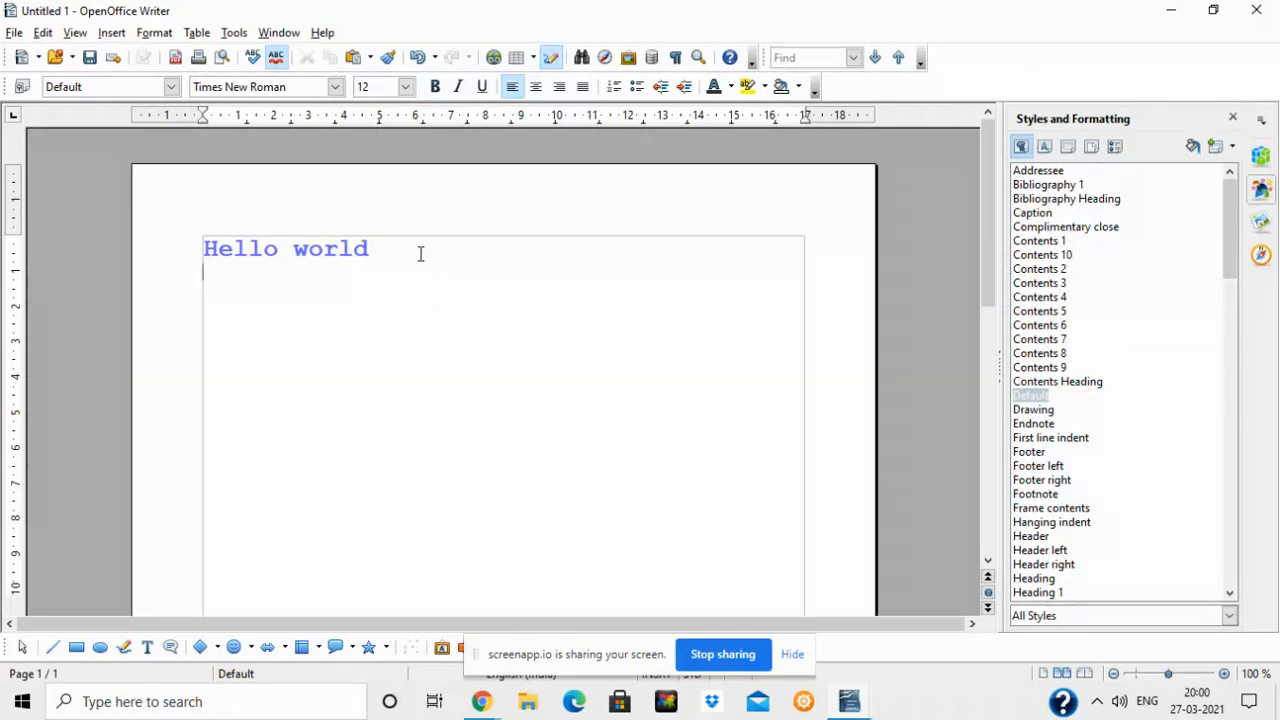
Step: Add the sample lines "csdmfnsm", "dsf", "sfdsds", "fdffdsds" and "ffgg" below "Hello world", with blank lines between the groups
{"action": "key", "text": "Return"}
{"action": "key", "text": "Return"}
{"action": "type", "text": "csdmfnsm"}
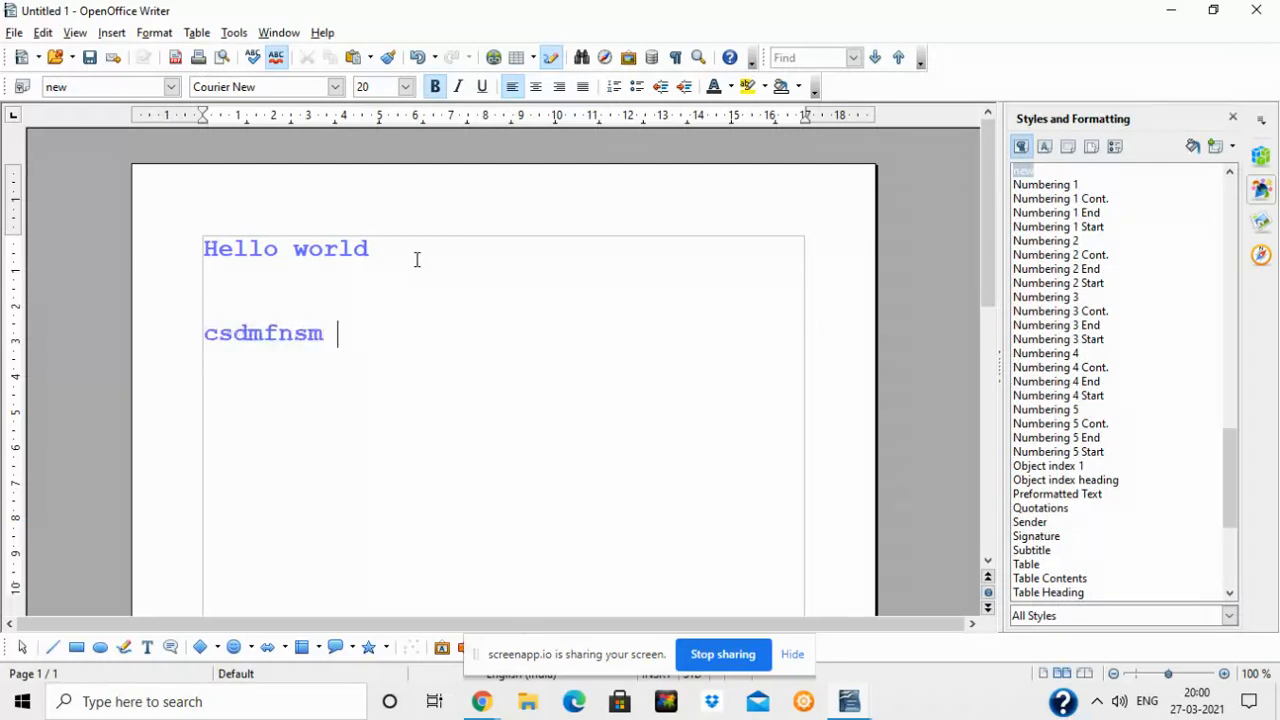
{"action": "key", "text": "Return"}
{"action": "type", "text": "dsf"}
{"action": "key", "text": "Return"}
{"action": "type", "text": "sfdsds"}
{"action": "key", "text": "Return"}
{"action": "type", "text": "fdffdsds"}
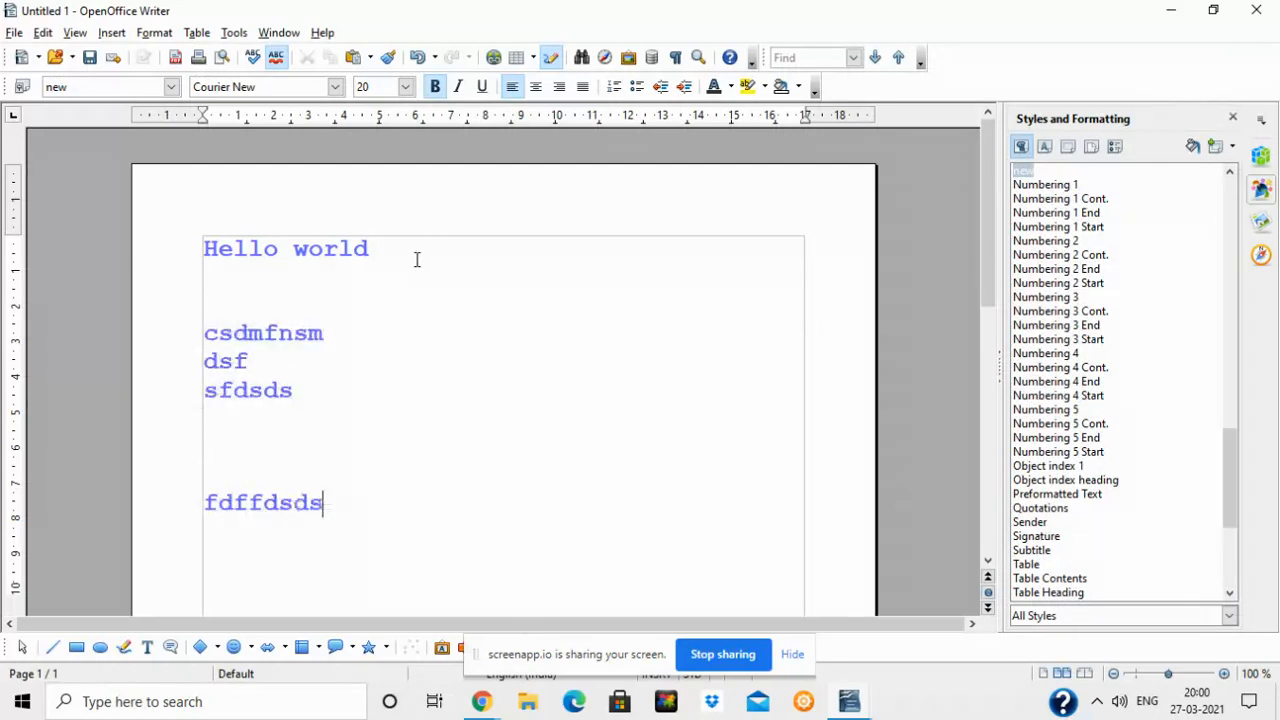
{"action": "key", "text": "Return"}
{"action": "type", "text": "ffgg"}
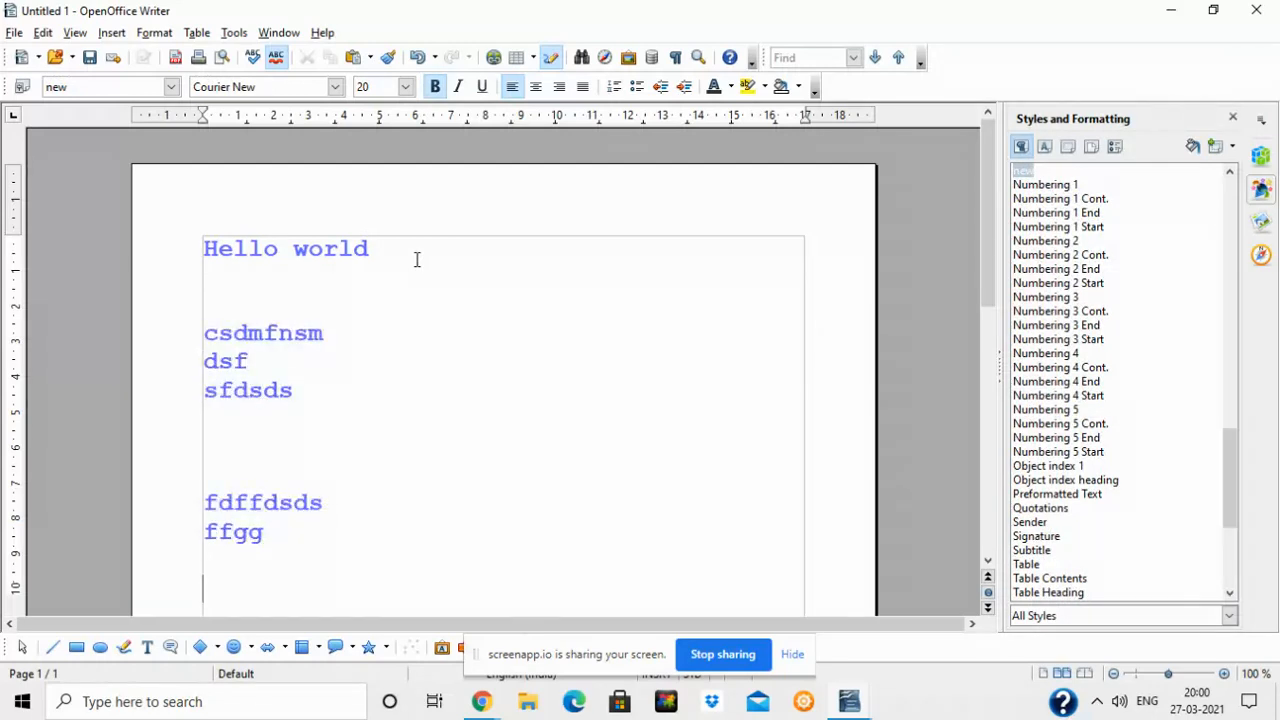
Step: Apply the Internet Link character style to the "Hello world" text
{"action": "left_click", "coordinate": [177, 249]}
{"action": "left_click", "coordinate": [395, 235], "text": "shift"}
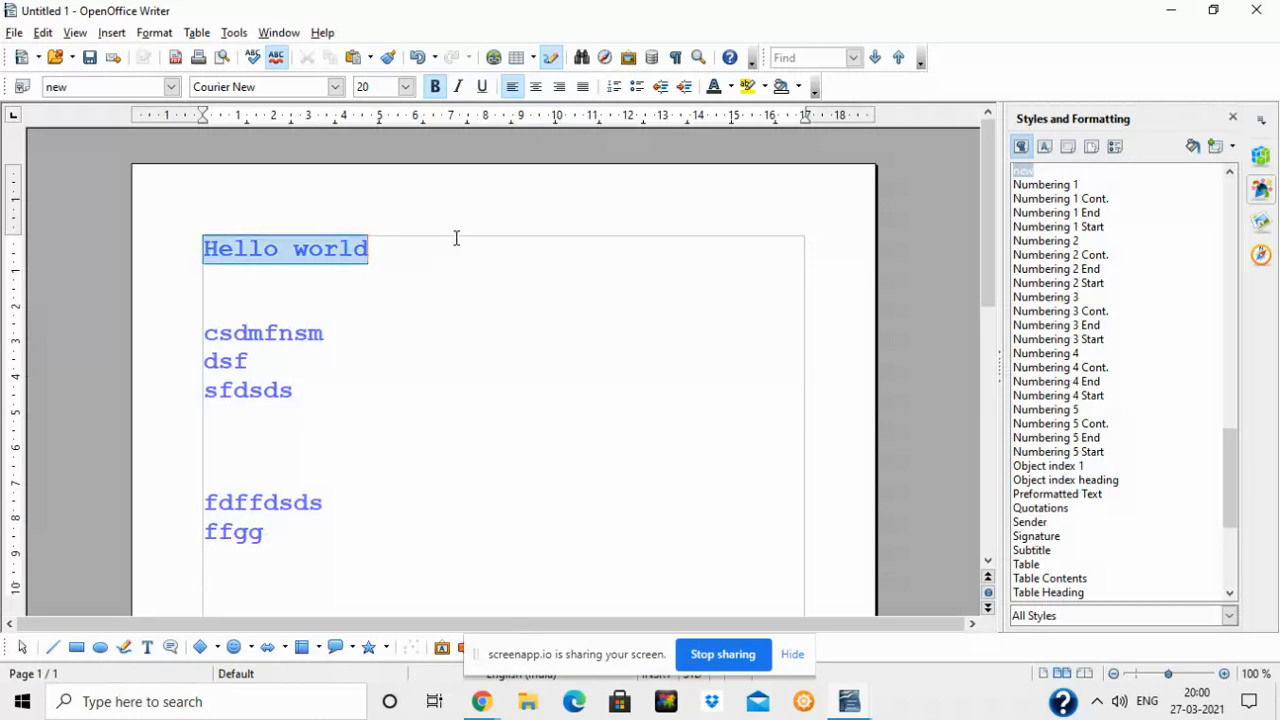
{"action": "left_click", "coordinate": [1045, 147]}
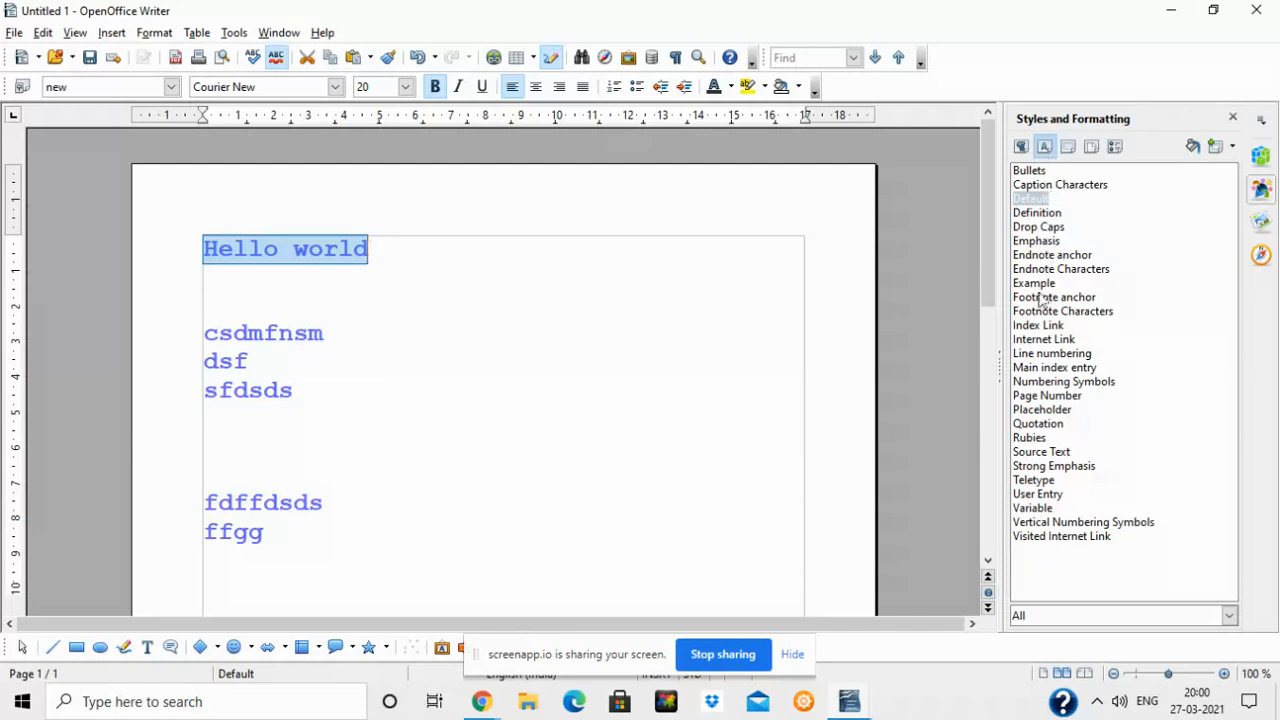
{"action": "double_click", "coordinate": [1043, 341]}
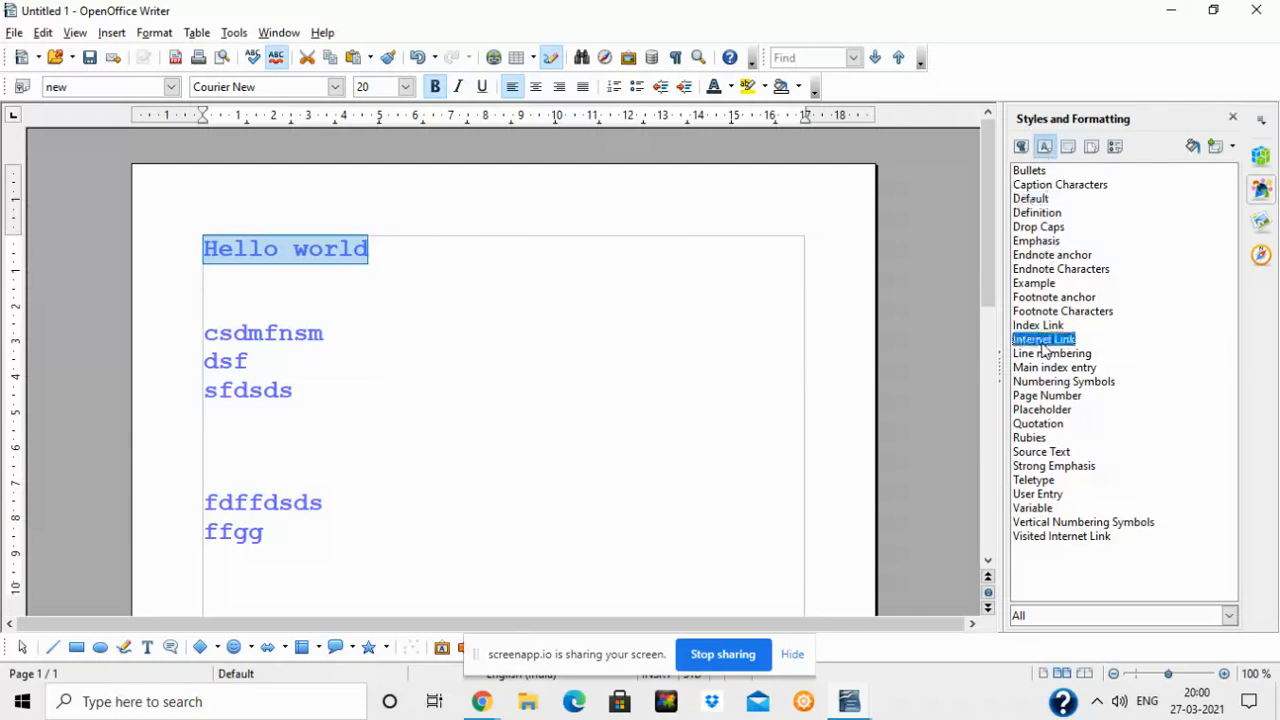
{"action": "left_click", "coordinate": [632, 254]}
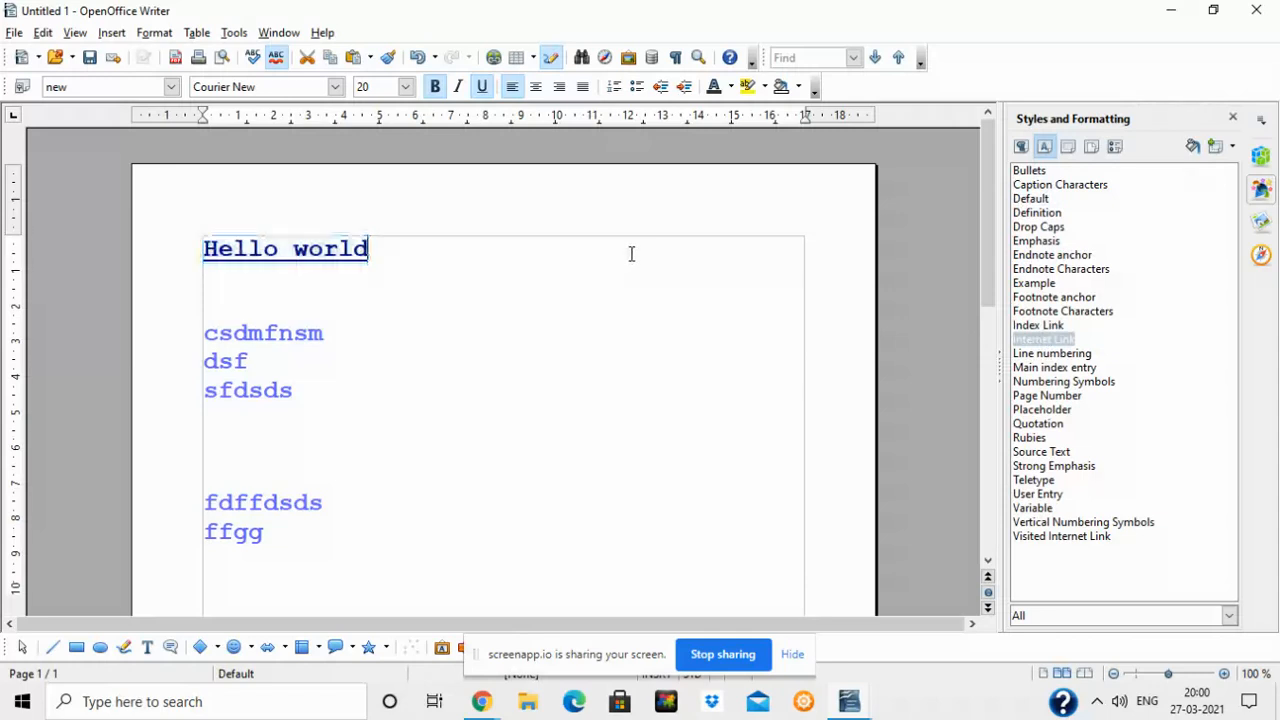
Step: Use Fill Format Mode to apply the Internet Link character style to all the sample lines below "Hello world"
{"action": "left_click_drag", "start_coordinate": [189, 240], "coordinate": [408, 255]}
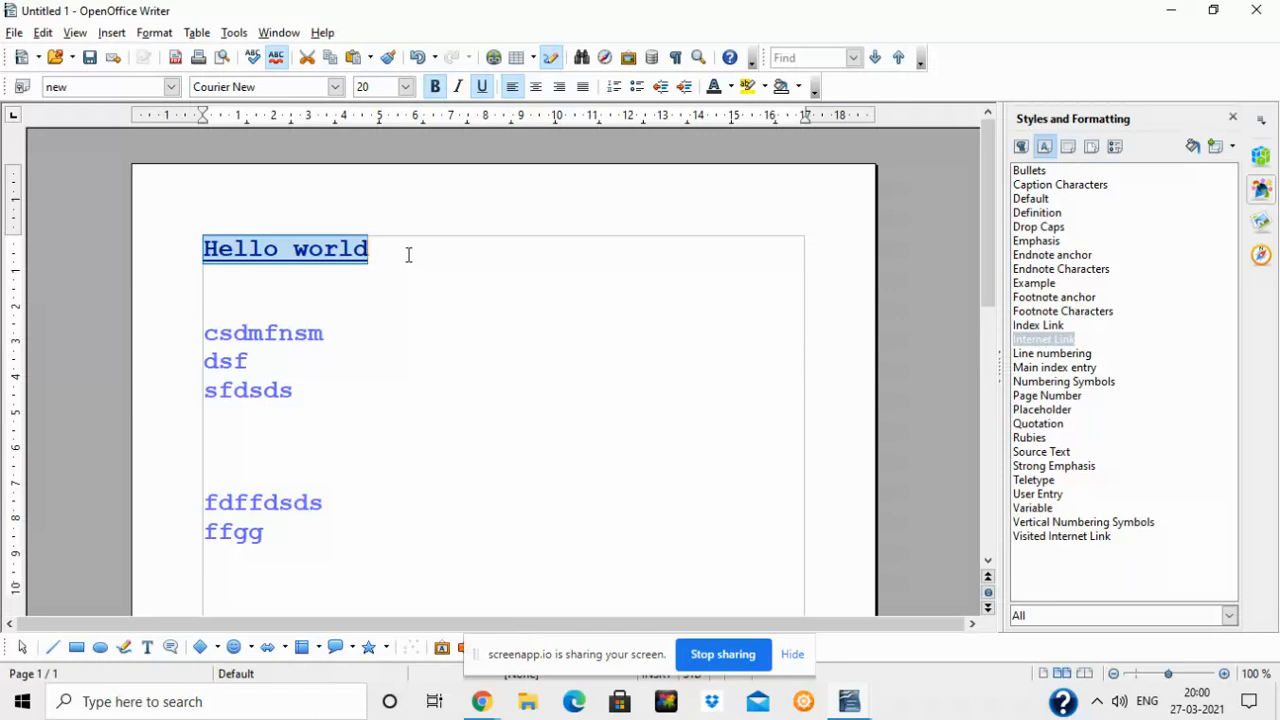
{"action": "left_click", "coordinate": [1192, 150]}
{"action": "left_click_drag", "start_coordinate": [202, 331], "coordinate": [310, 387]}
{"action": "left_click_drag", "start_coordinate": [203, 505], "coordinate": [270, 543]}
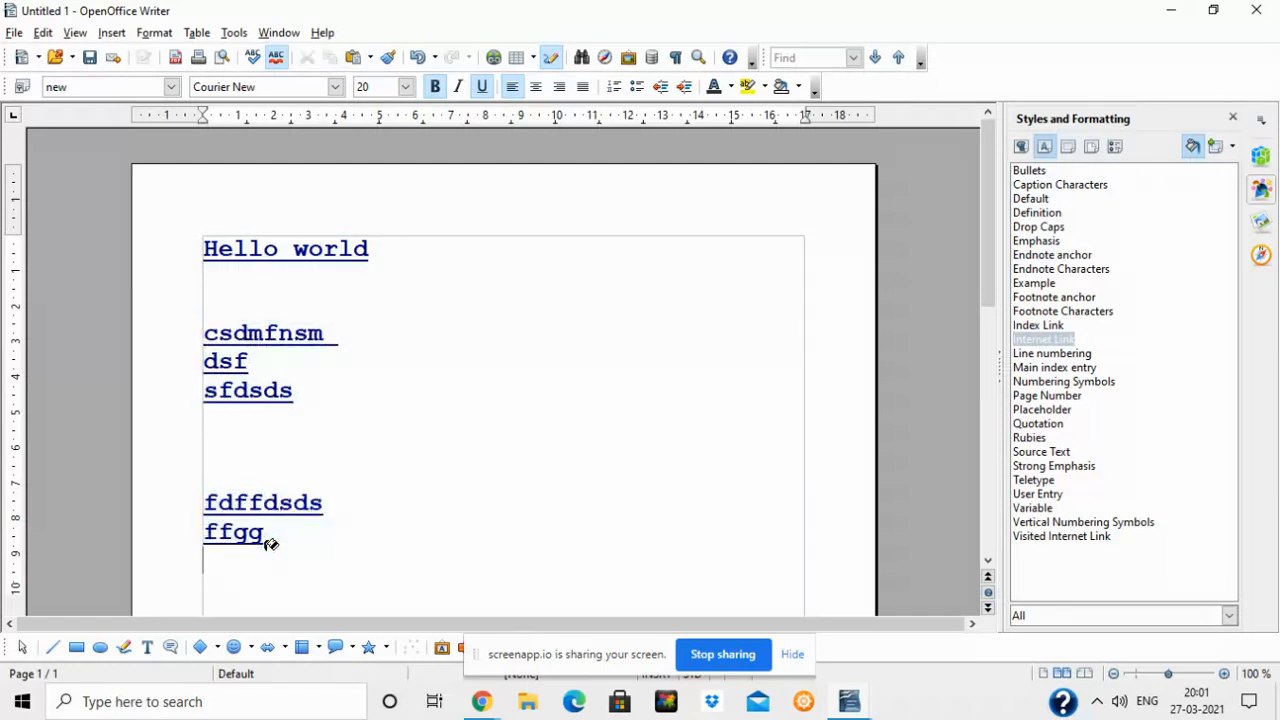
{"action": "left_click", "coordinate": [1194, 147]}
{"action": "key", "text": "Escape"}
Step: Try the Rubies, Strong Emphasis and User Entry character styles on "Hello world", finishing with Vertical Numbering Symbols
{"action": "left_click_drag", "start_coordinate": [200, 250], "coordinate": [393, 260]}
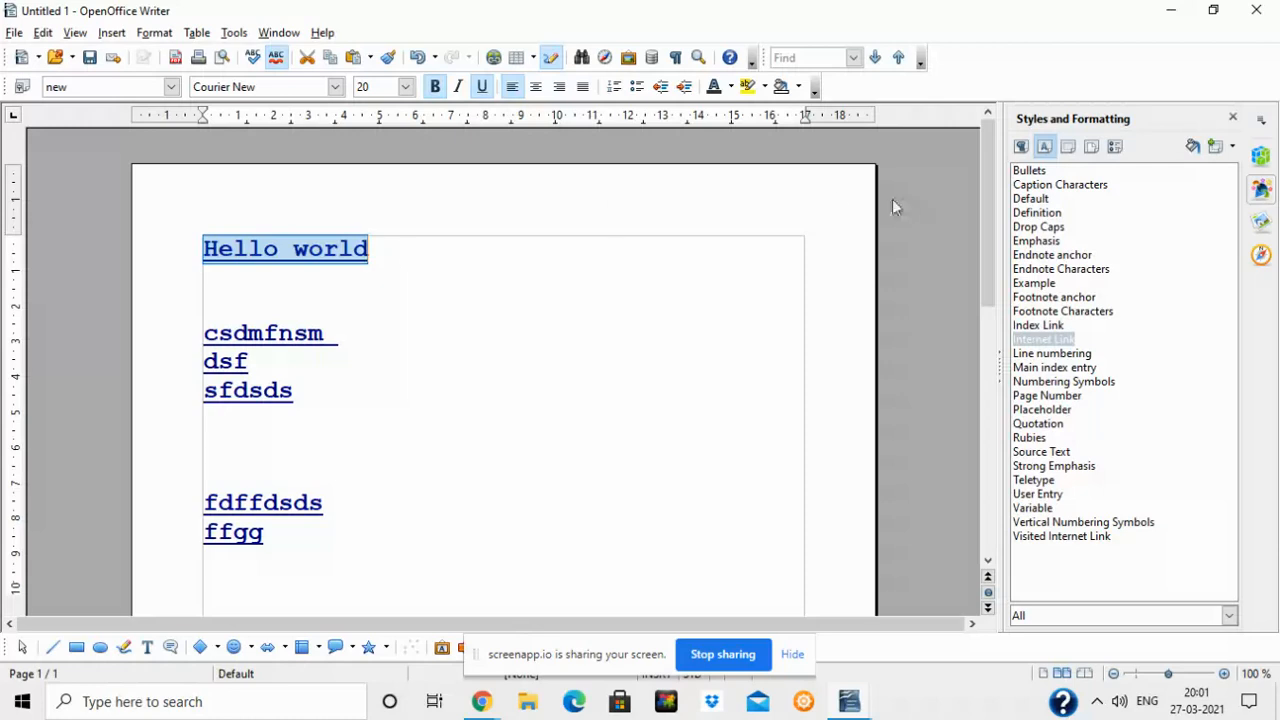
{"action": "left_click", "coordinate": [1020, 148]}
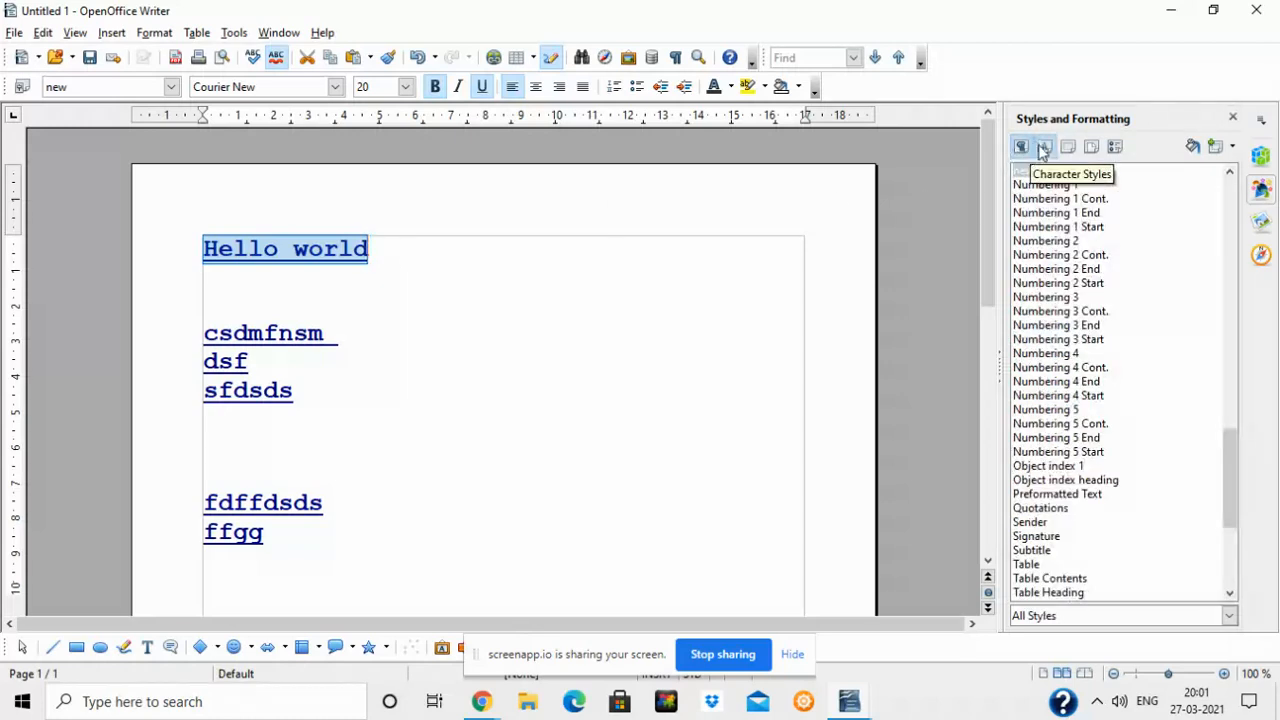
{"action": "left_click", "coordinate": [1044, 147]}
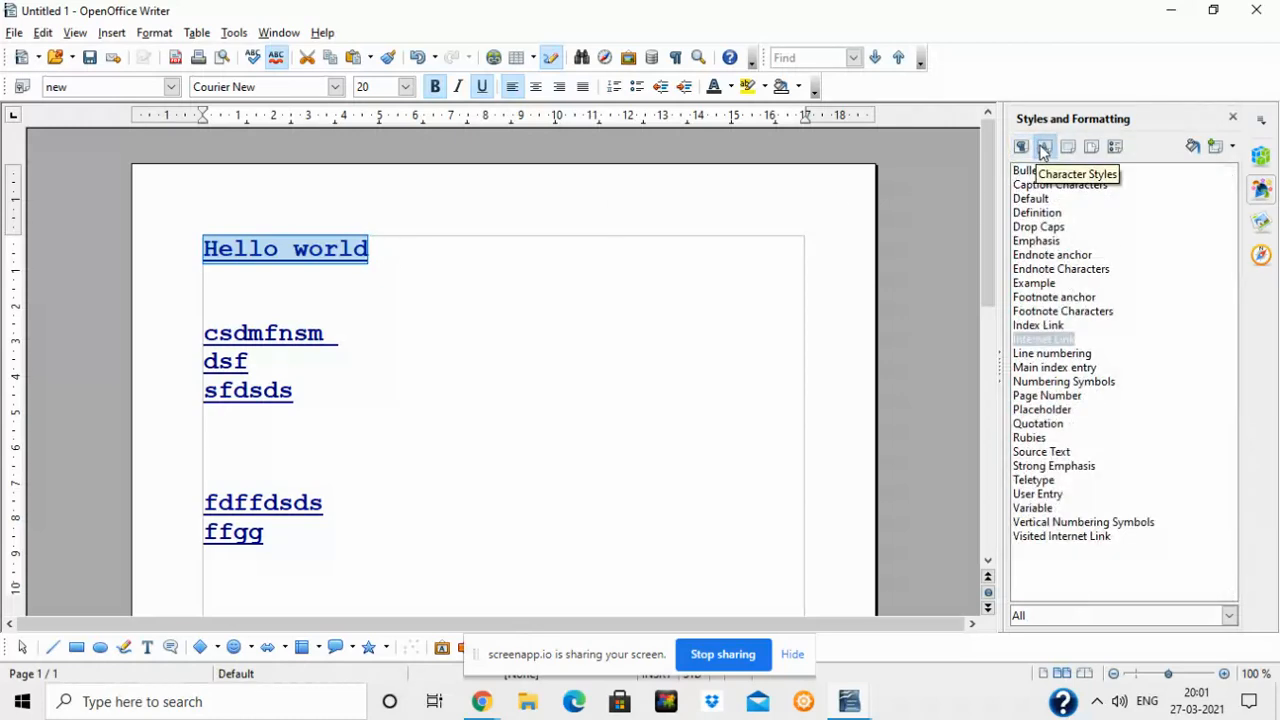
{"action": "double_click", "coordinate": [1031, 439]}
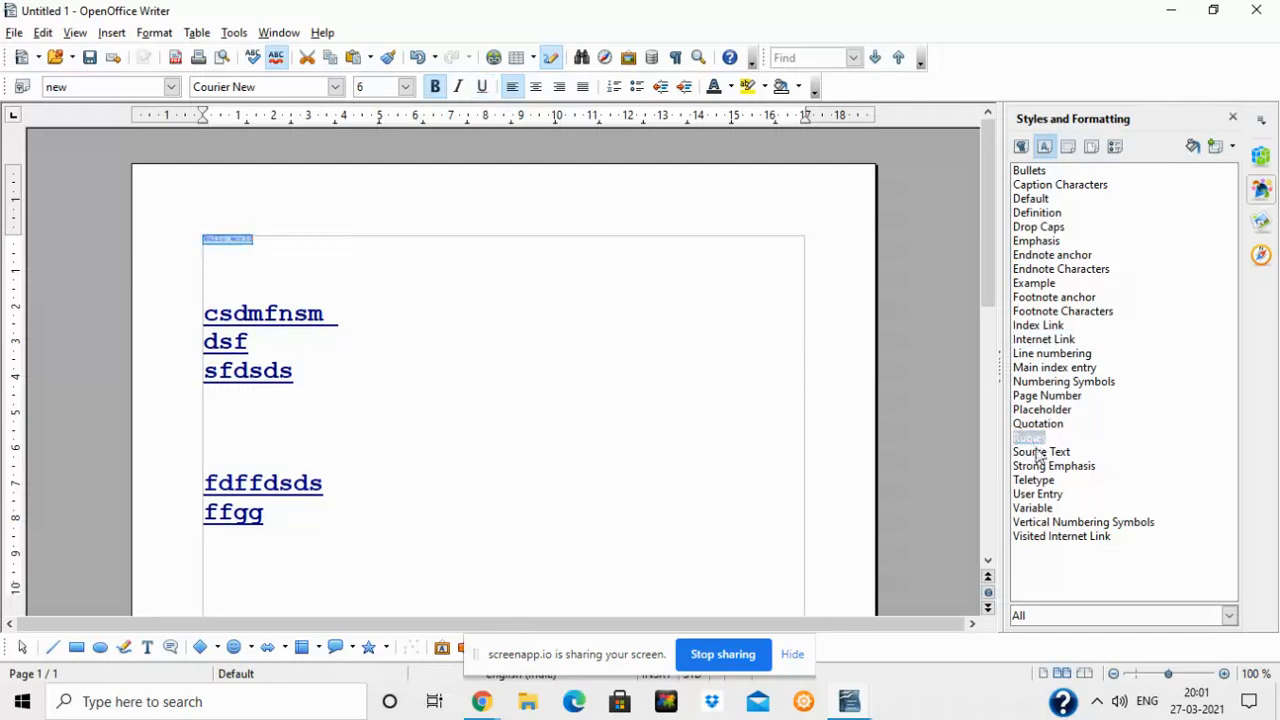
{"action": "double_click", "coordinate": [1040, 466]}
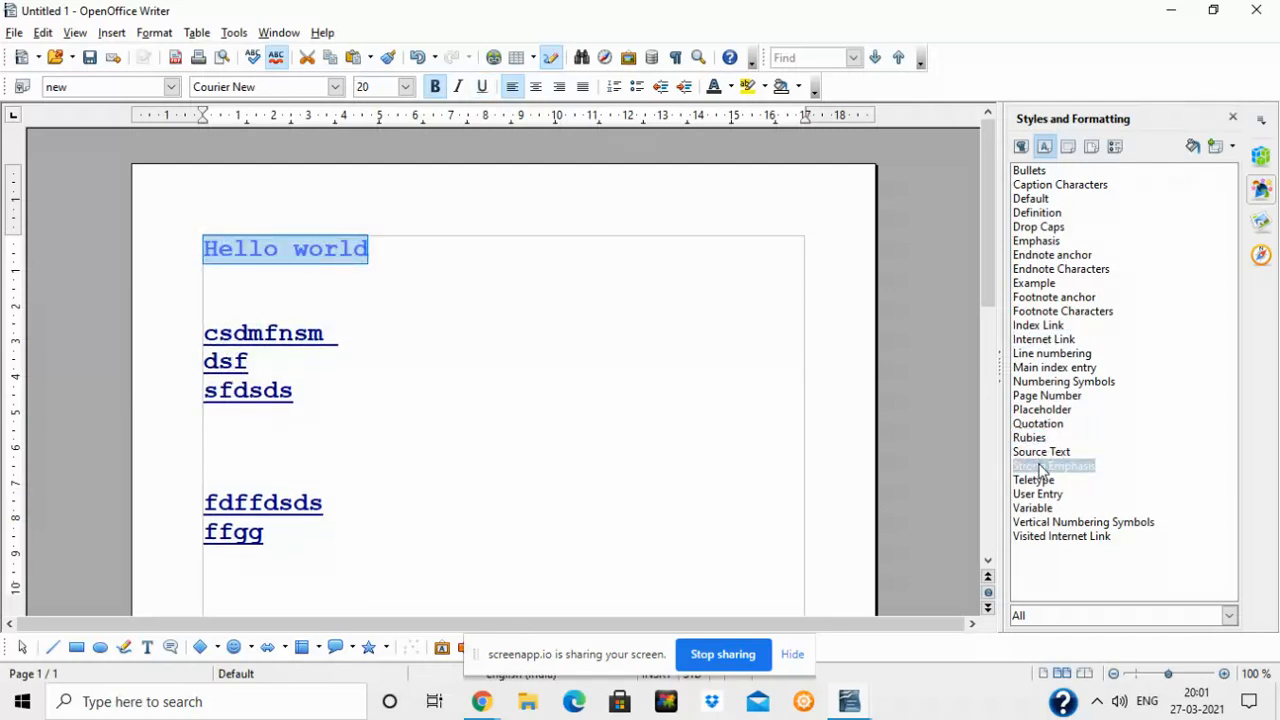
{"action": "double_click", "coordinate": [1043, 494]}
{"action": "double_click", "coordinate": [1050, 524]}
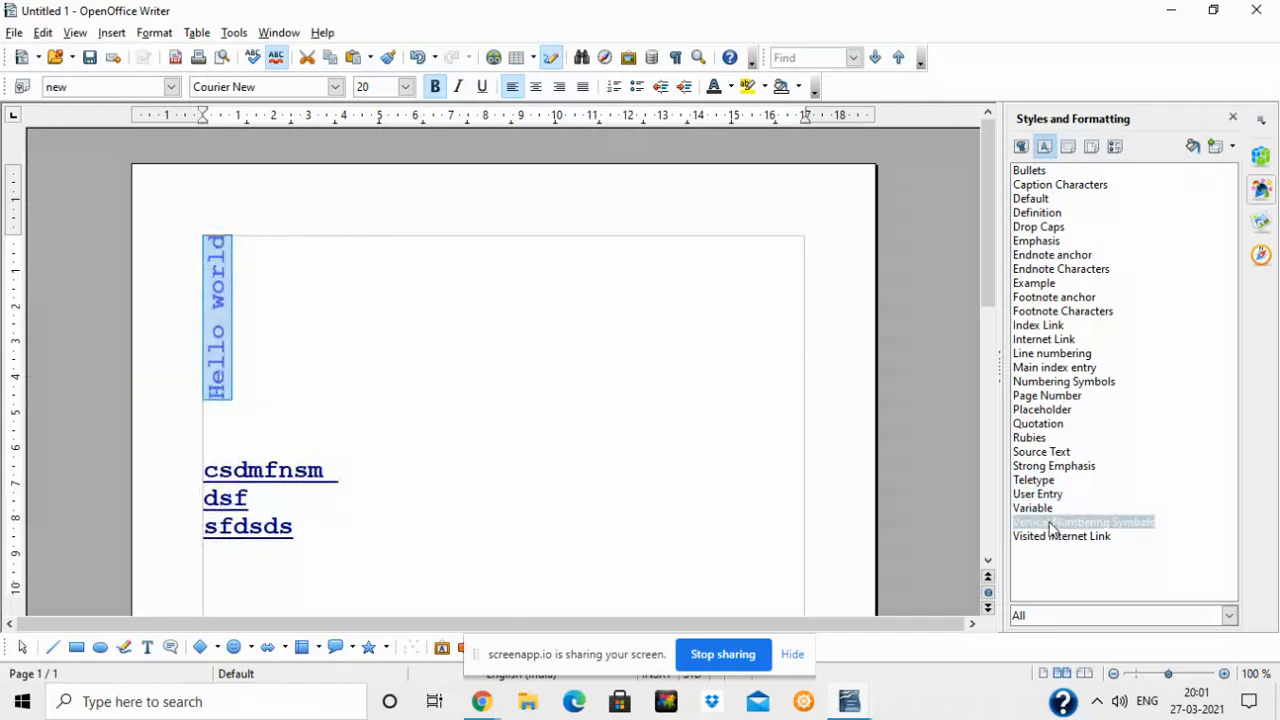
Step: Use Fill Format Mode to apply Vertical Numbering Symbols to "csdmfnsm", "dsf", "fdffdsds" and "ffgg", and leave the mode
{"action": "left_click", "coordinate": [1192, 148]}
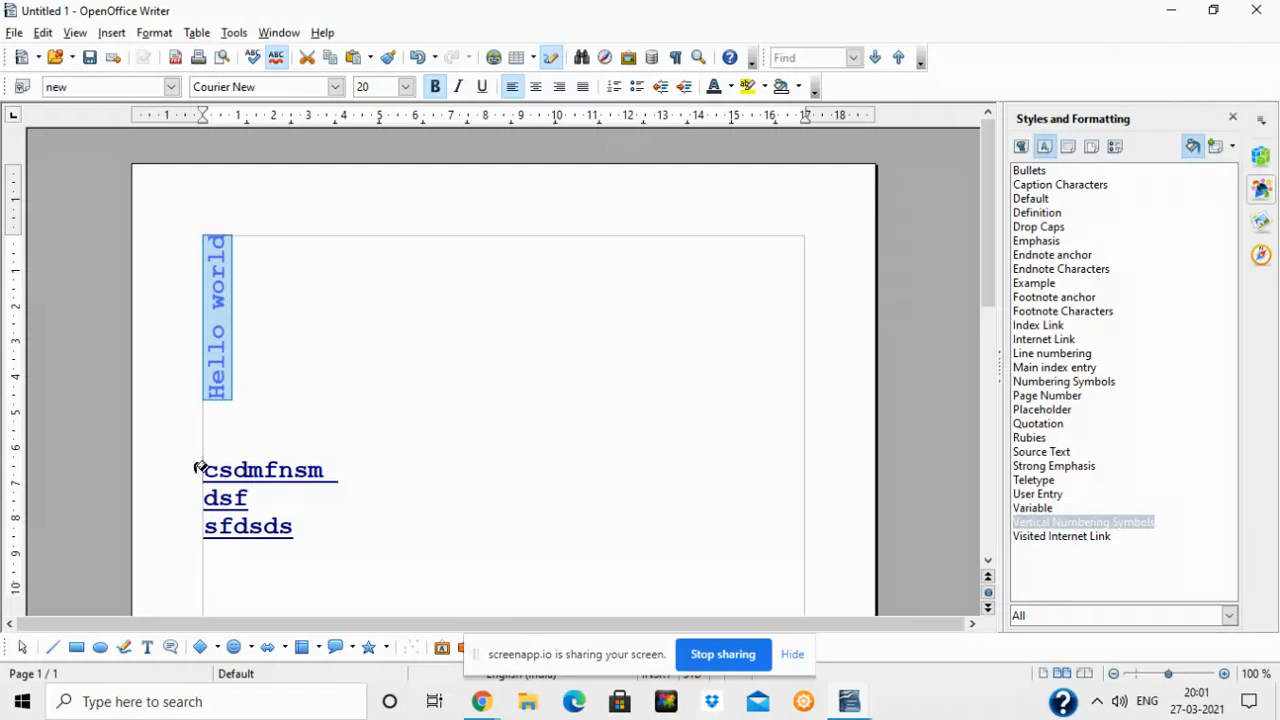
{"action": "left_click_drag", "start_coordinate": [200, 468], "coordinate": [268, 493]}
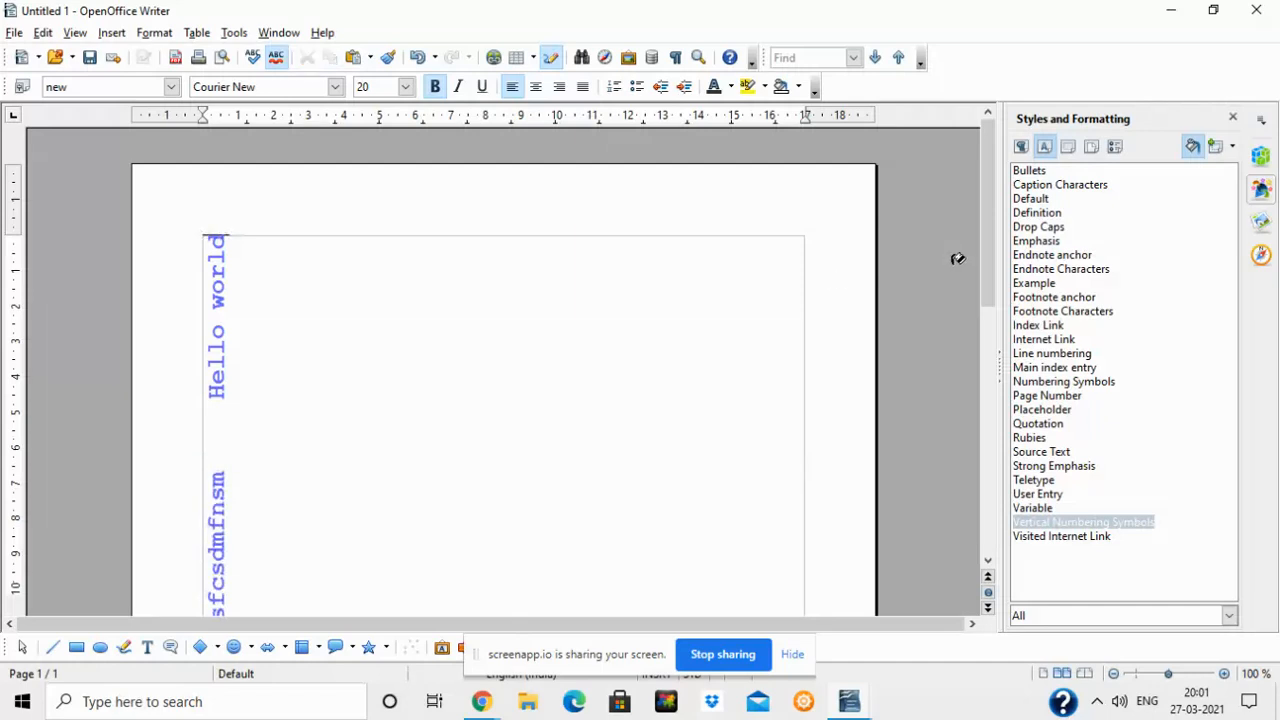
{"action": "left_click_drag", "start_coordinate": [988, 262], "coordinate": [998, 362]}
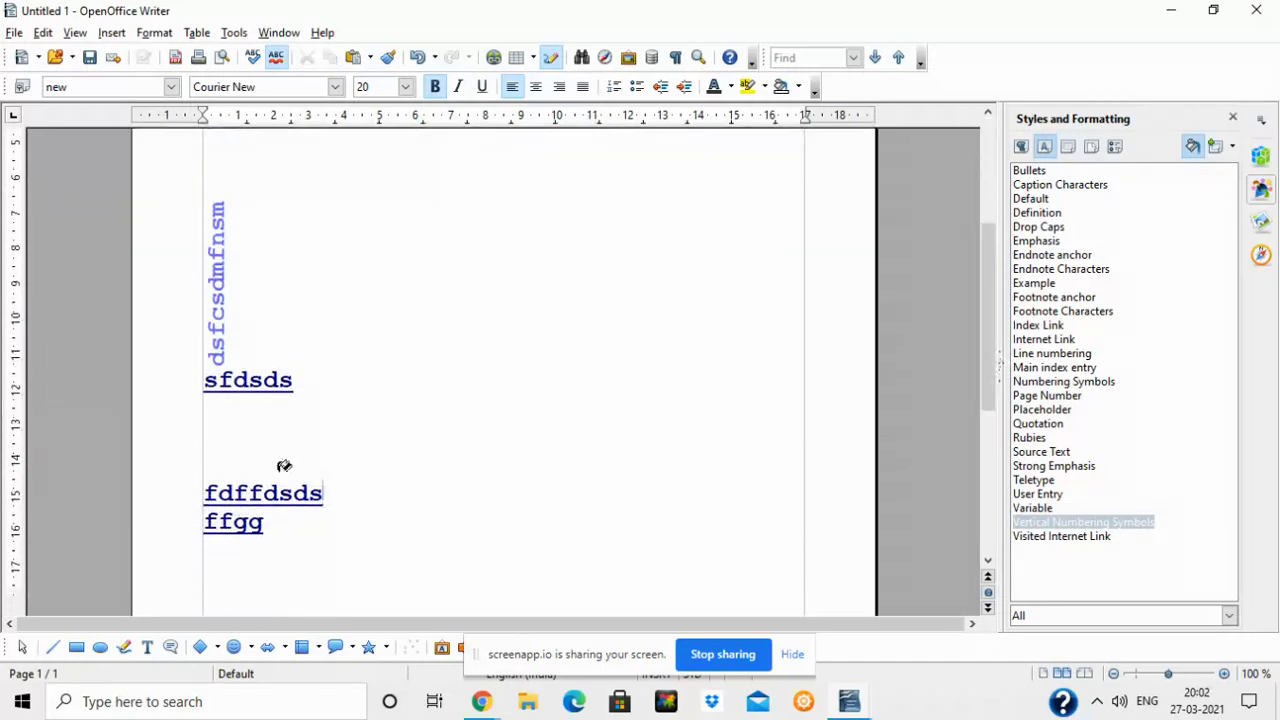
{"action": "left_click_drag", "start_coordinate": [173, 495], "coordinate": [297, 521]}
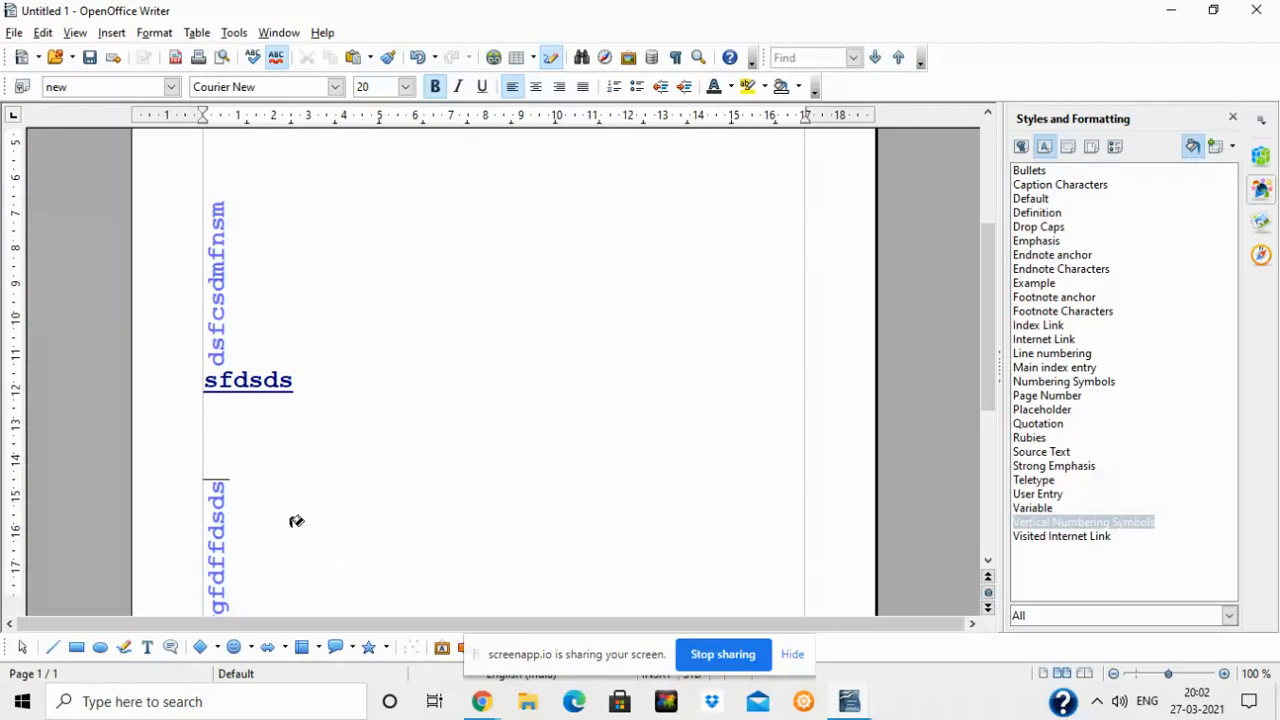
{"action": "scroll", "coordinate": [434, 368], "scroll_direction": "up", "scroll_amount": 5}
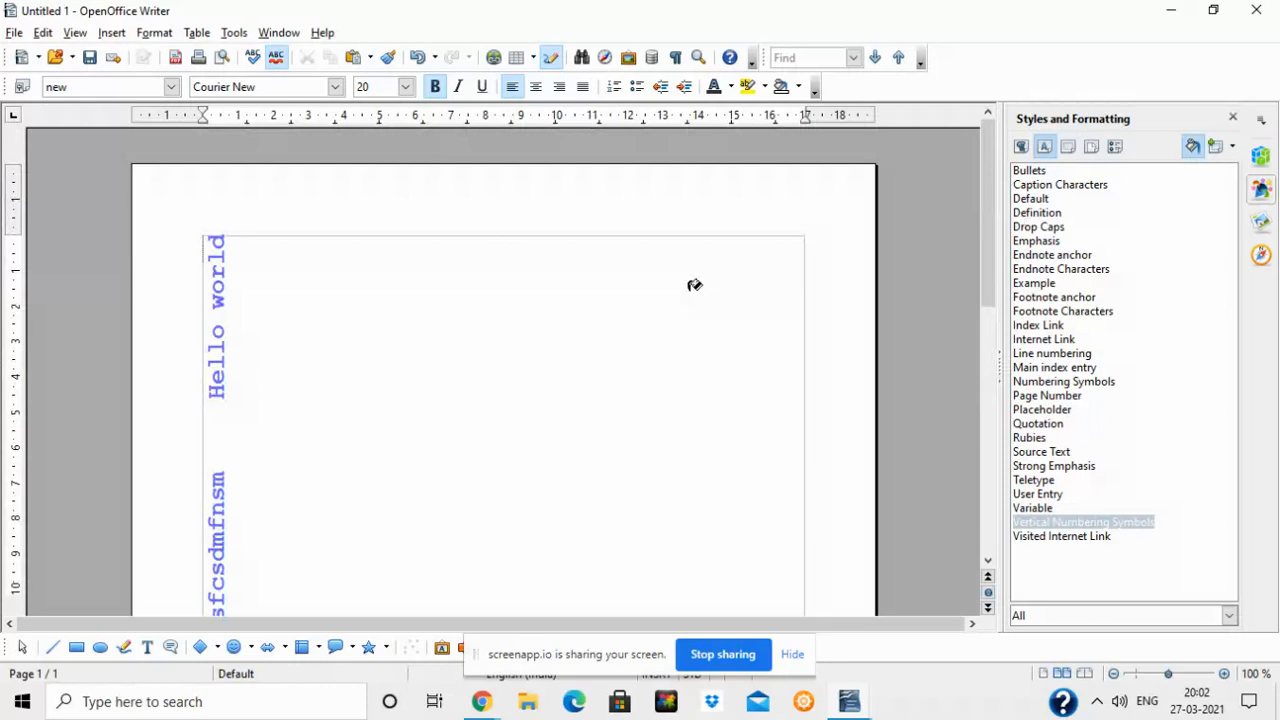
{"action": "scroll", "coordinate": [694, 285], "scroll_direction": "down", "scroll_amount": 6}
{"action": "key", "text": "Escape"}
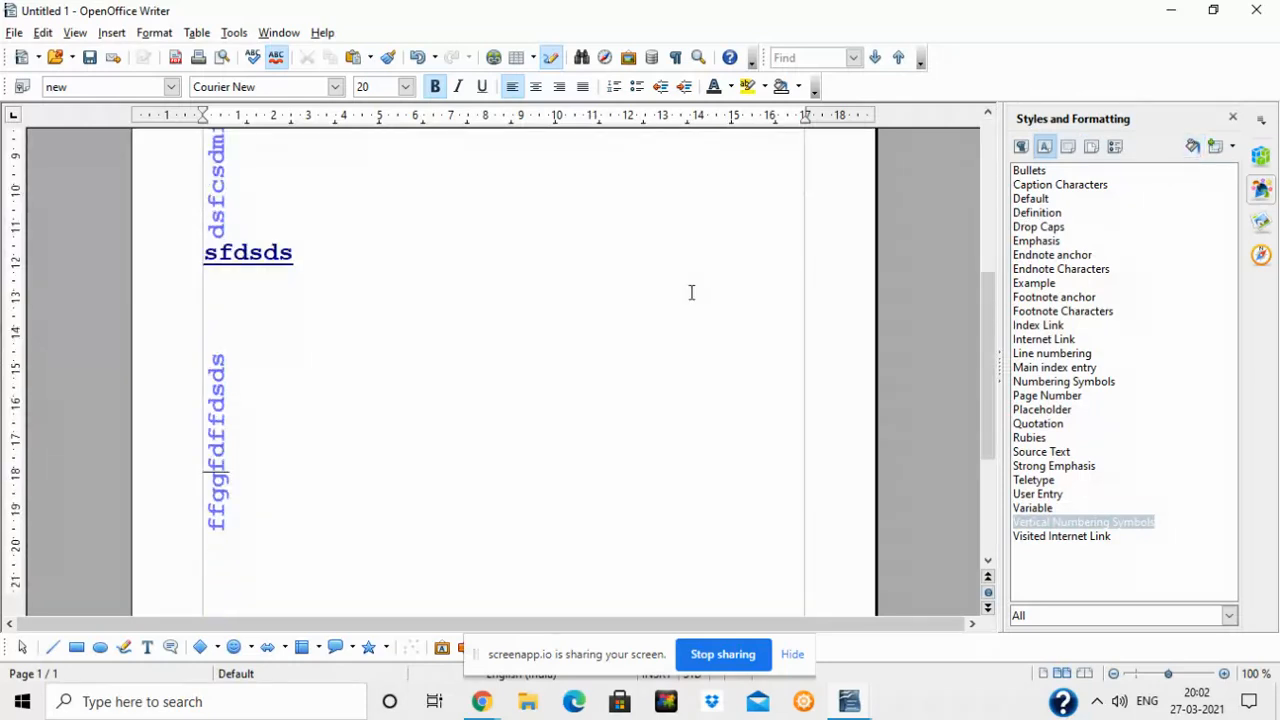
Step: Switch to styl.odt and highlight the paragraph about the OpenOffice Help main page in yellow
{"action": "left_click", "coordinate": [1232, 146]}
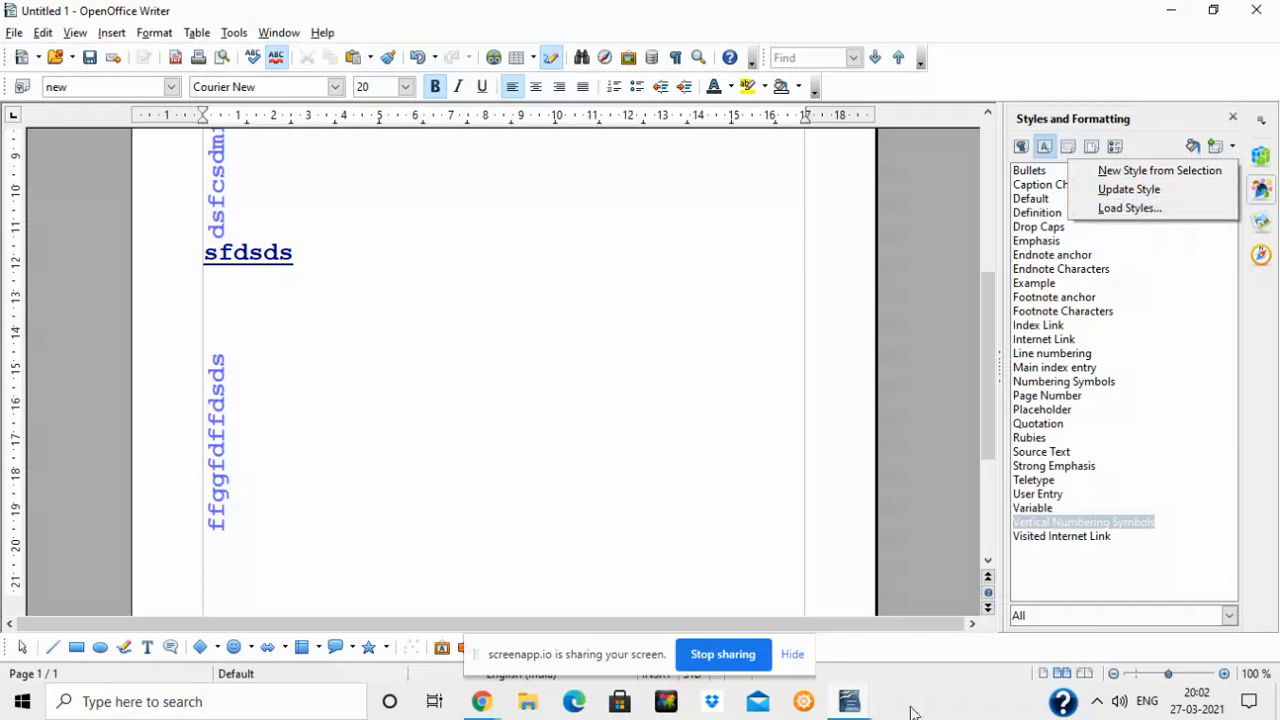
{"action": "left_click", "coordinate": [849, 703]}
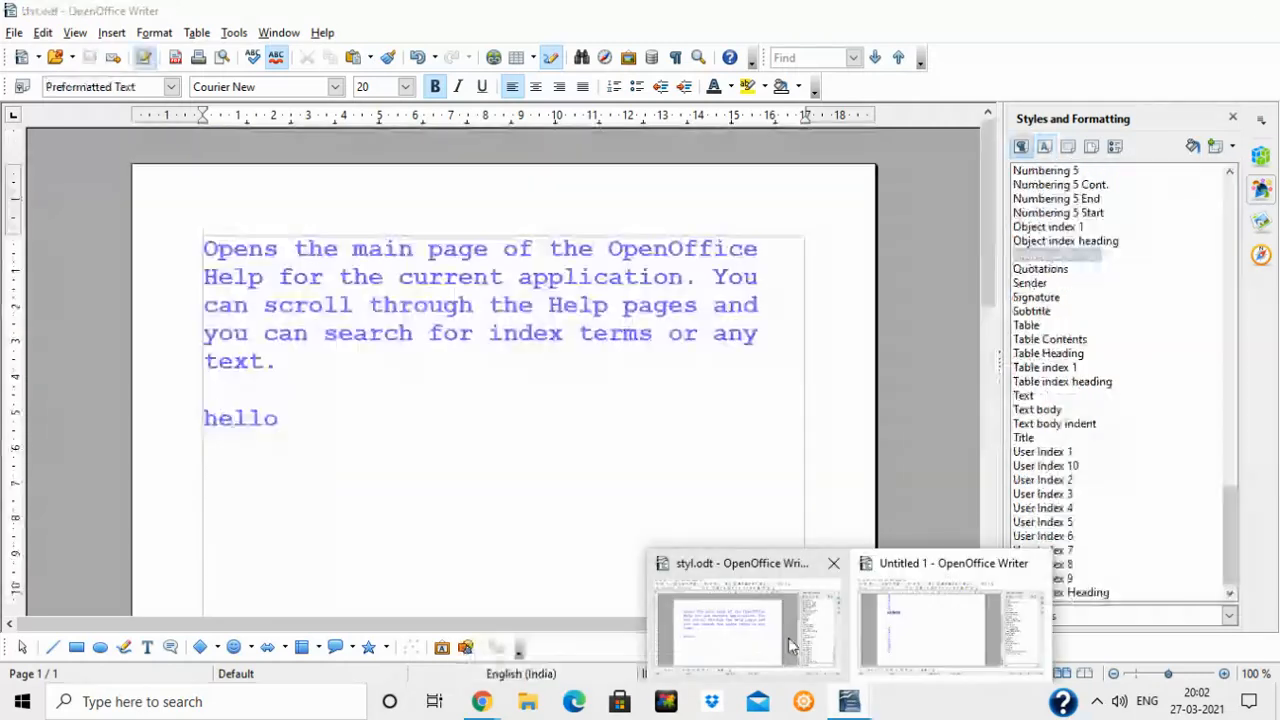
{"action": "left_click", "coordinate": [744, 624]}
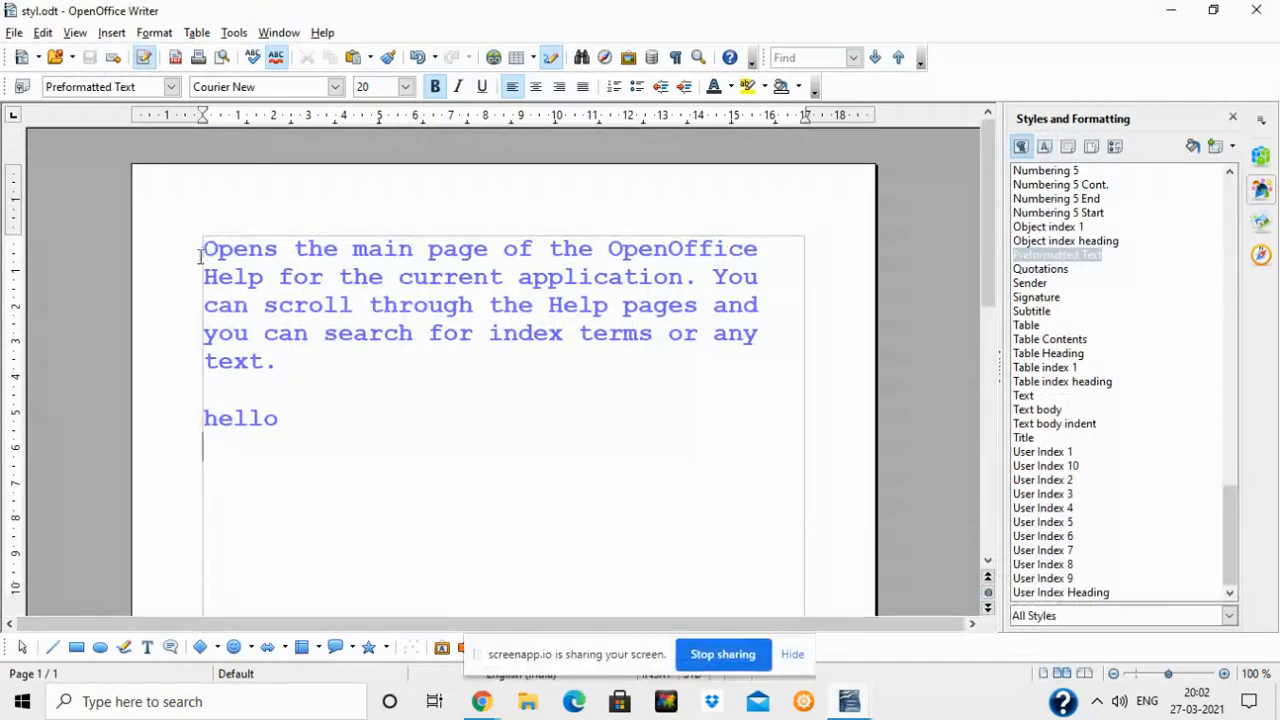
{"action": "left_click_drag", "start_coordinate": [203, 248], "coordinate": [325, 362]}
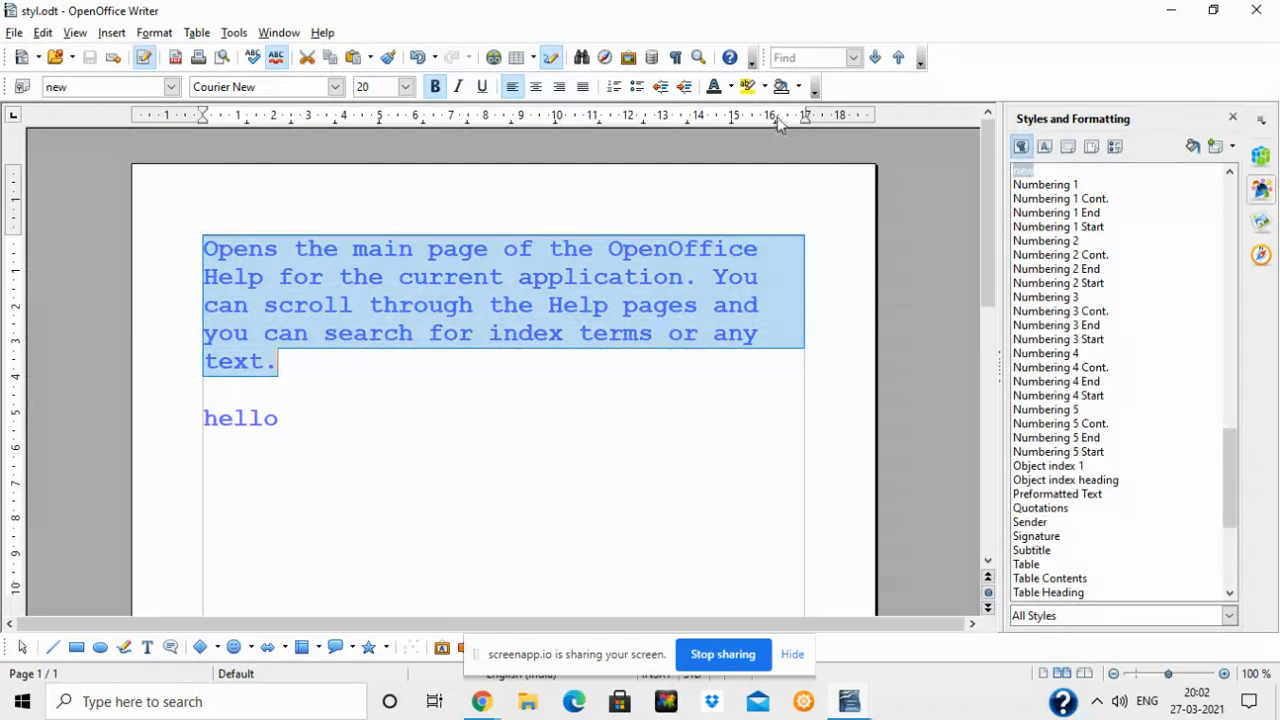
{"action": "left_click", "coordinate": [748, 87]}
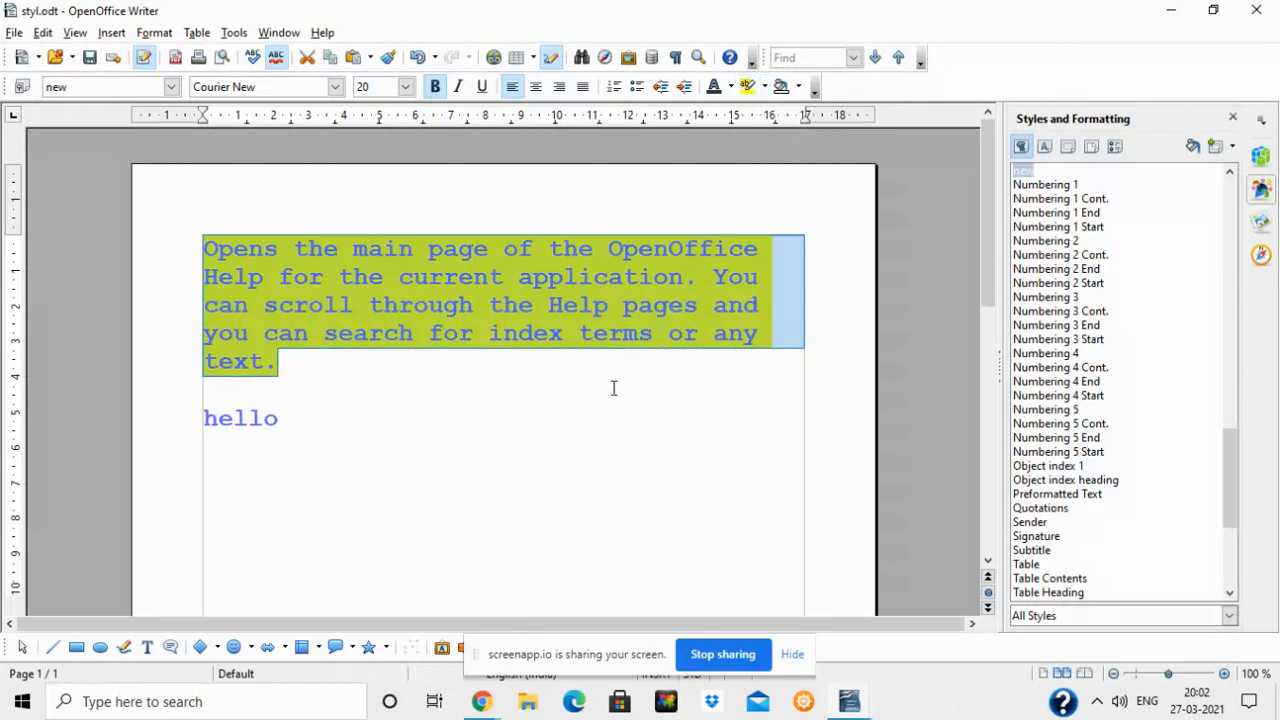
Step: Extend the yellow highlighting to "hello" and update the paragraph style "new" from the selected text
{"action": "left_click", "coordinate": [611, 386]}
{"action": "left_click_drag", "start_coordinate": [195, 256], "coordinate": [326, 468]}
{"action": "key", "text": "ctrl+c"}
{"action": "left_click", "coordinate": [752, 87]}
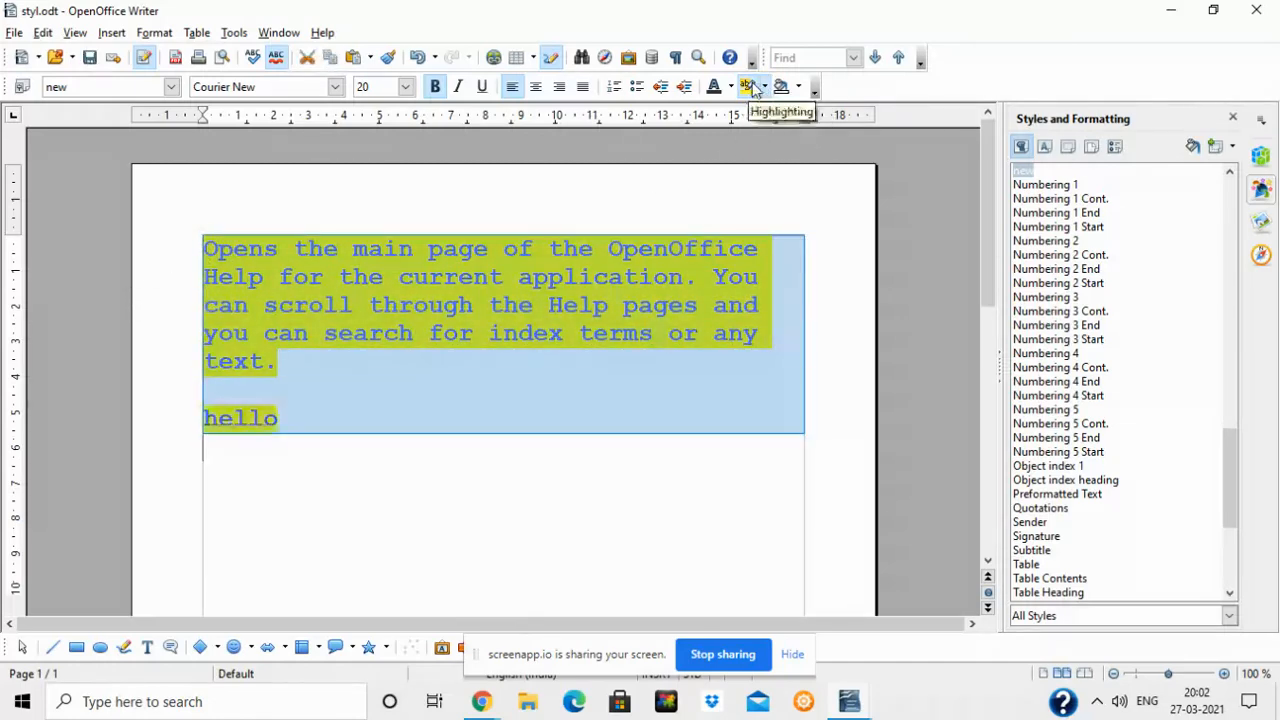
{"action": "left_click", "coordinate": [1233, 150]}
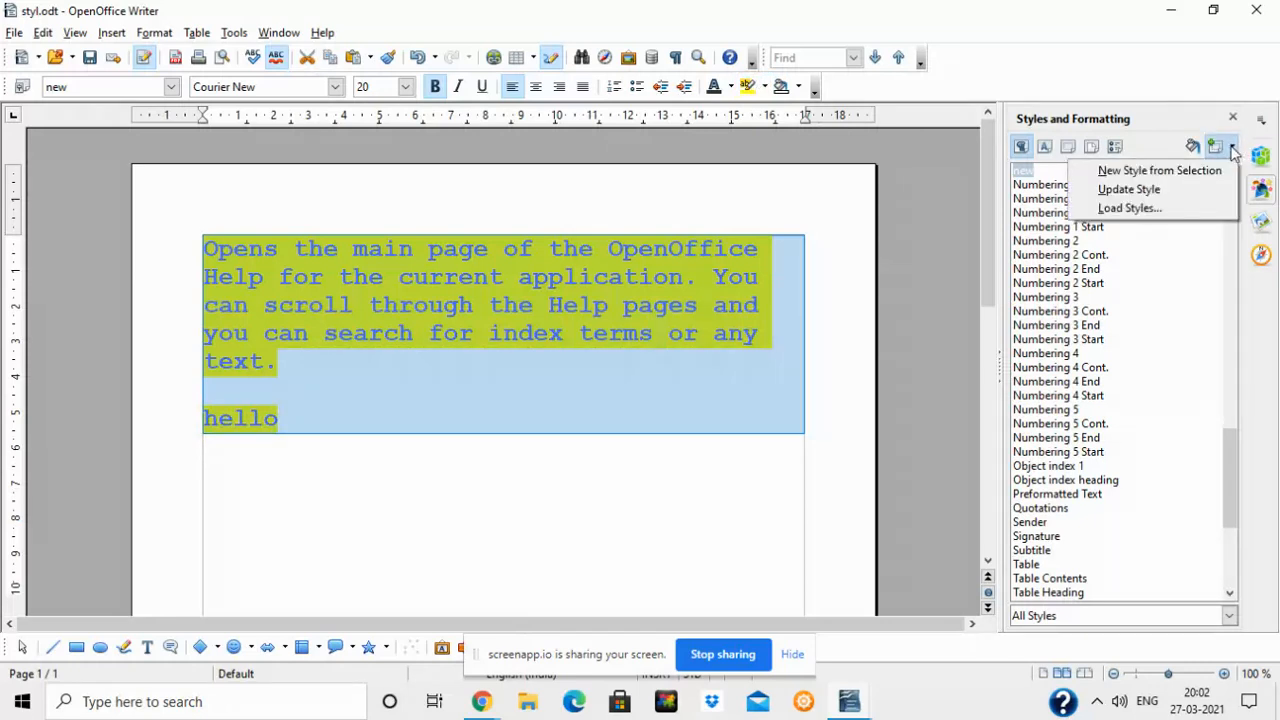
{"action": "left_click", "coordinate": [1130, 189]}
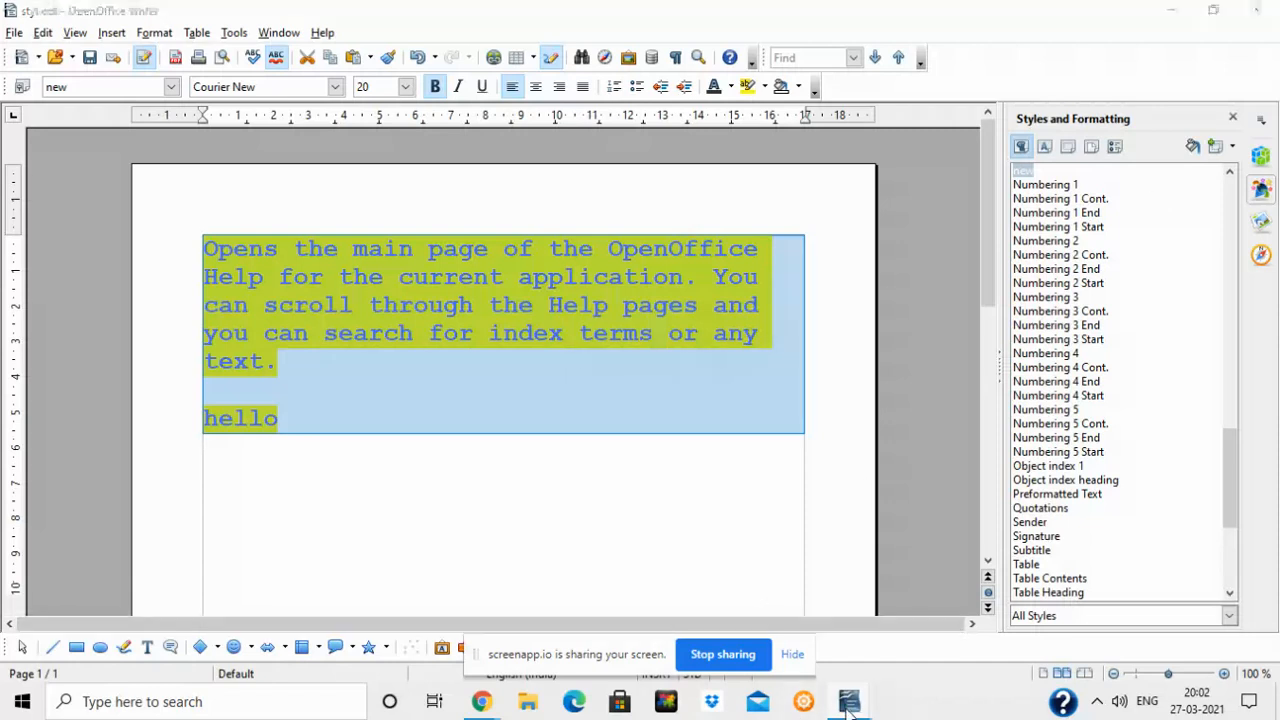
Step: Switch to the Untitled 1 document and add the line "cssk sdjsdkasjskl" below the existing text, after blank lines
{"action": "mouse_move", "coordinate": [848, 706]}
{"action": "left_click", "coordinate": [900, 652]}
{"action": "left_click", "coordinate": [289, 557]}
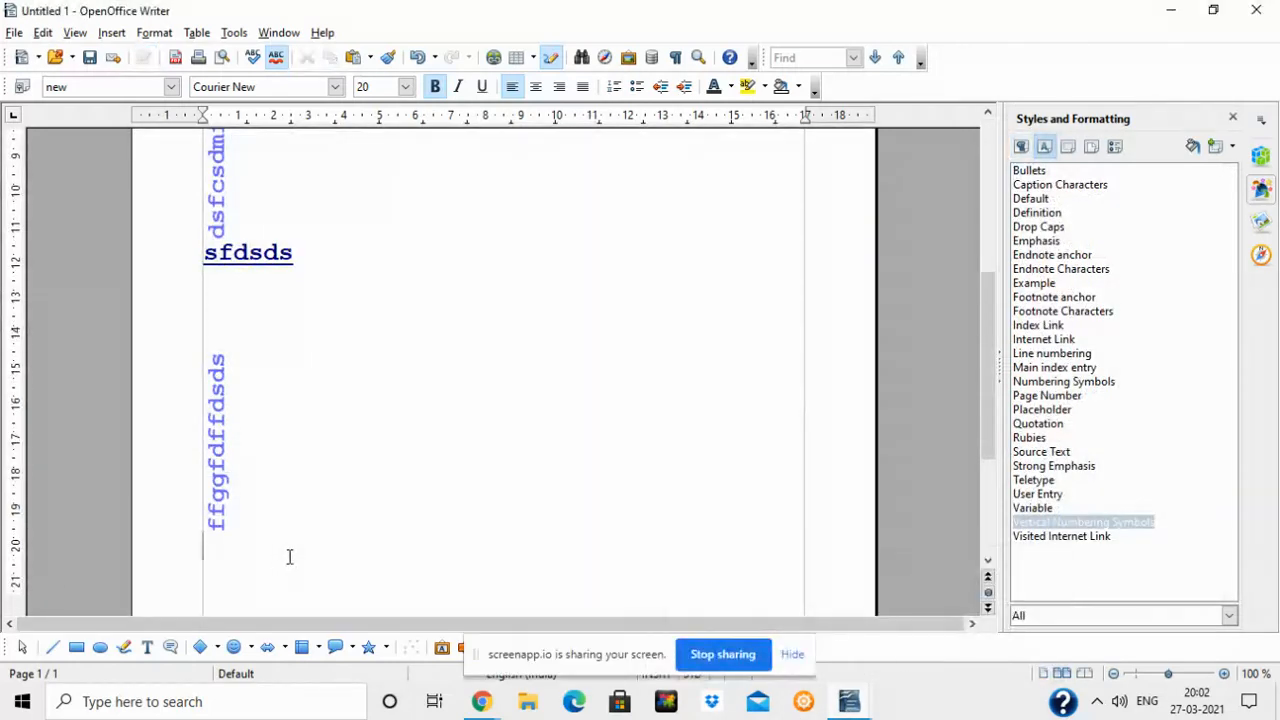
{"action": "key", "text": "Return"}
{"action": "key", "text": "Return"}
{"action": "type", "text": "cssk"}
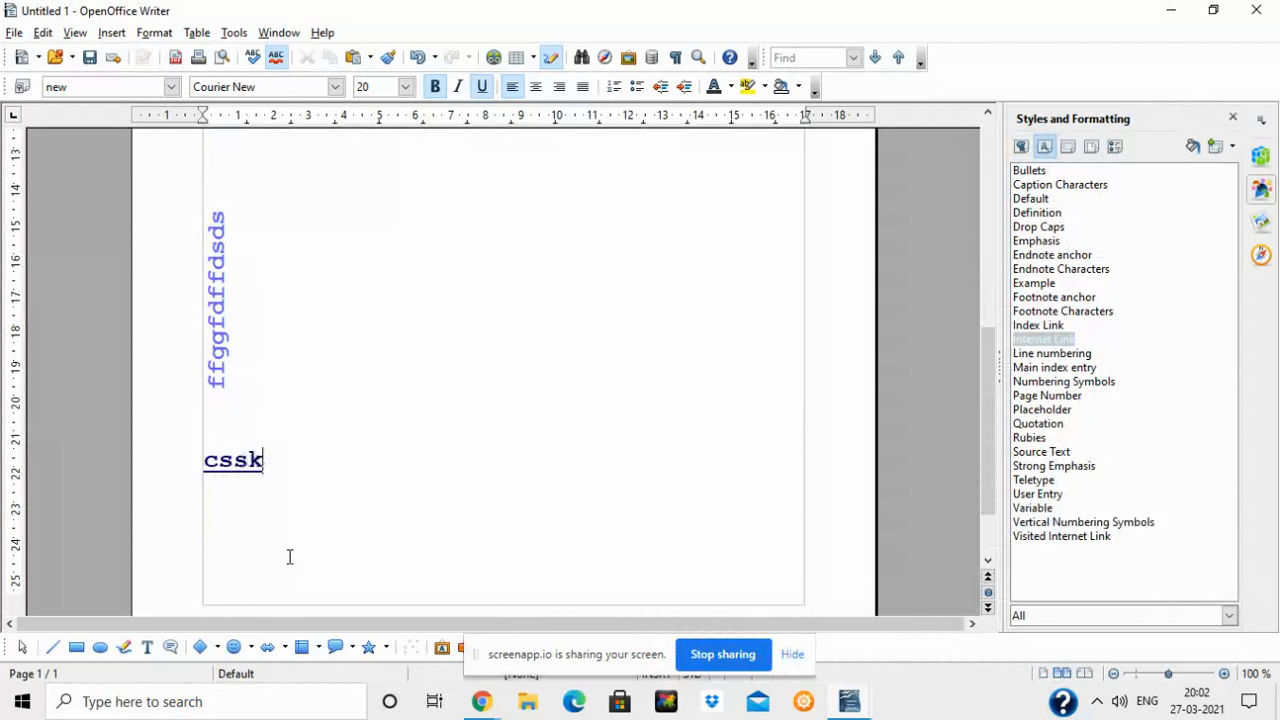
{"action": "type", "text": " sdjsdkasjskl"}
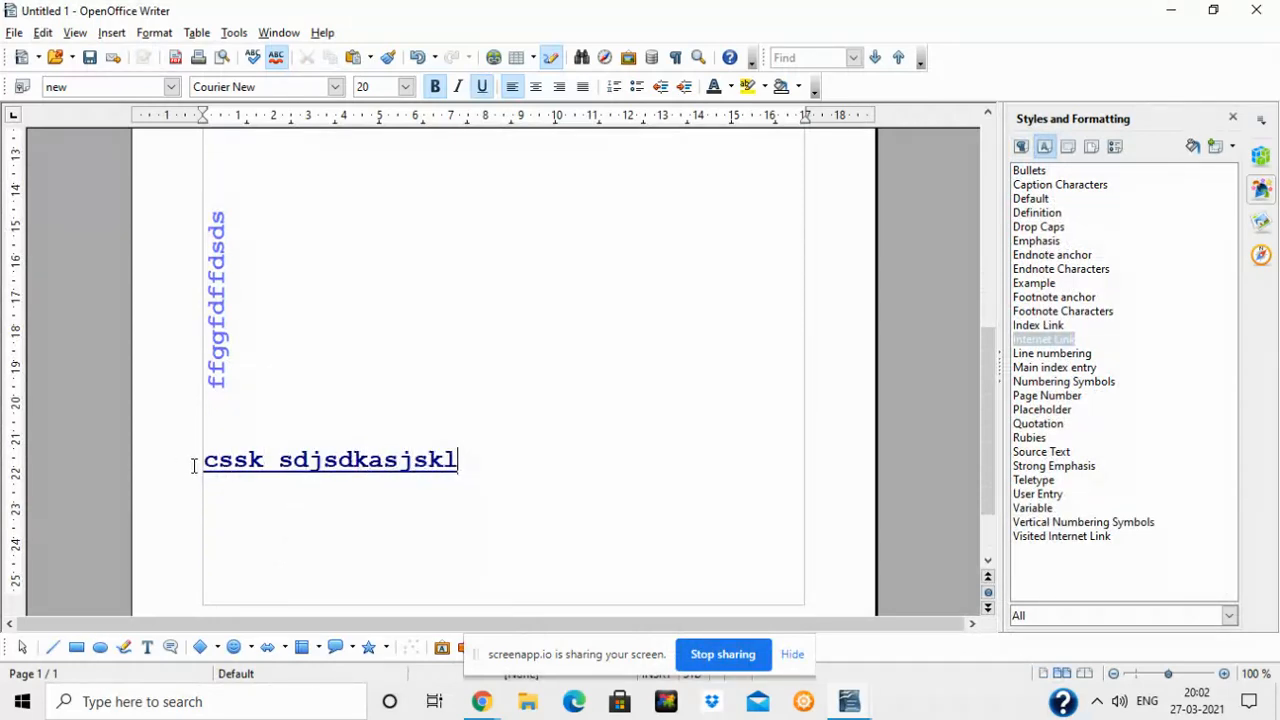
Step: Find the paragraph style "new" and try to apply it to the "cssk sdjsdkasjskl" line
{"action": "left_click_drag", "start_coordinate": [193, 466], "coordinate": [498, 472]}
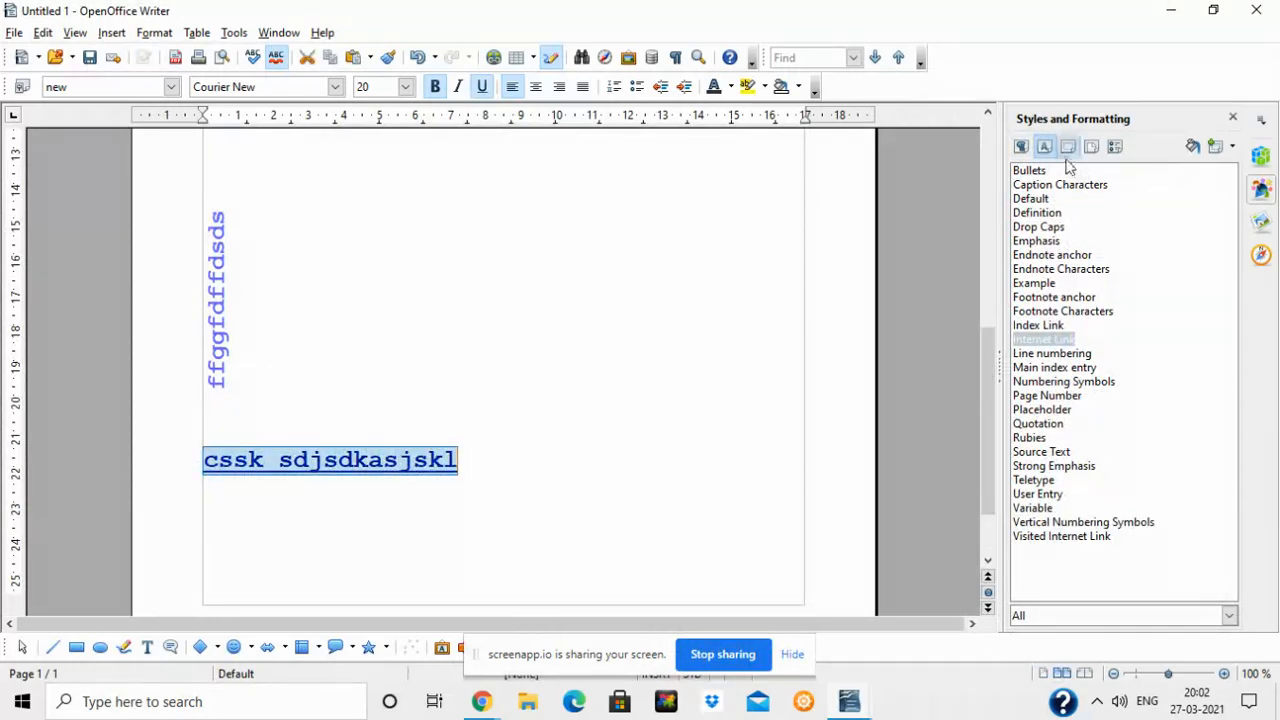
{"action": "left_click", "coordinate": [1025, 148]}
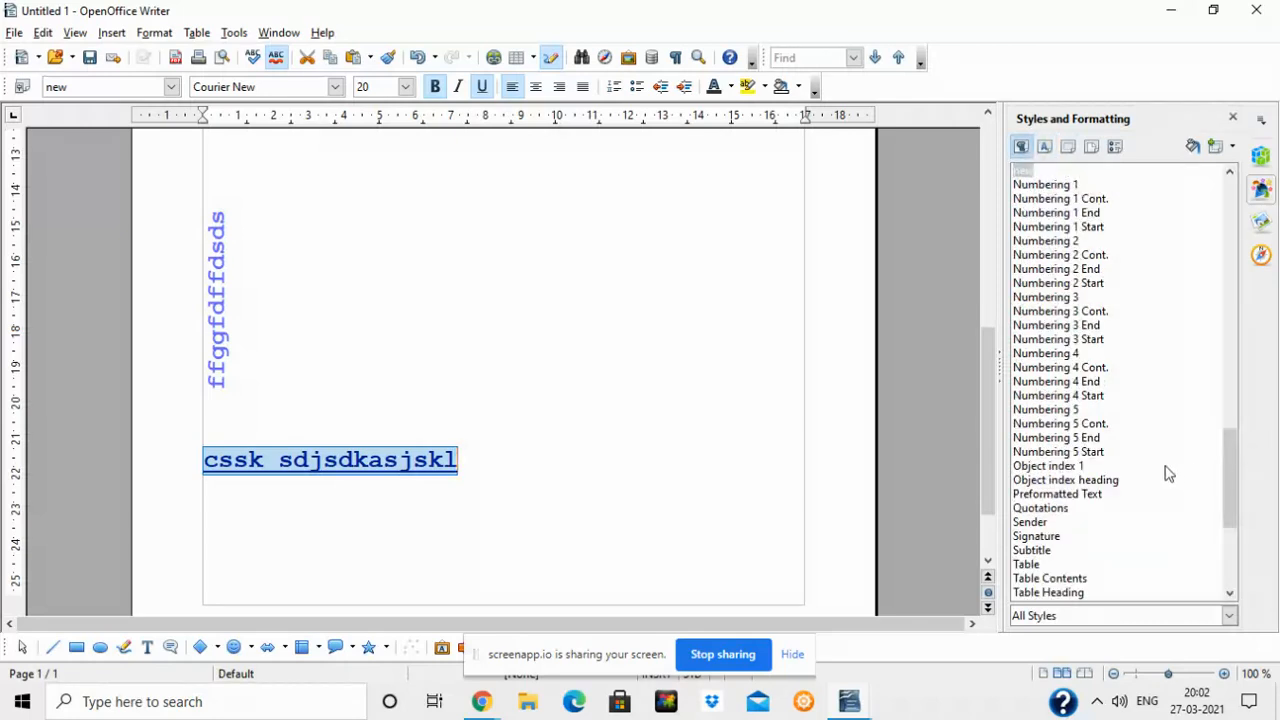
{"action": "scroll", "coordinate": [1227, 449], "scroll_direction": "up", "scroll_amount": 1}
{"action": "scroll", "coordinate": [1233, 445], "scroll_direction": "up", "scroll_amount": 3}
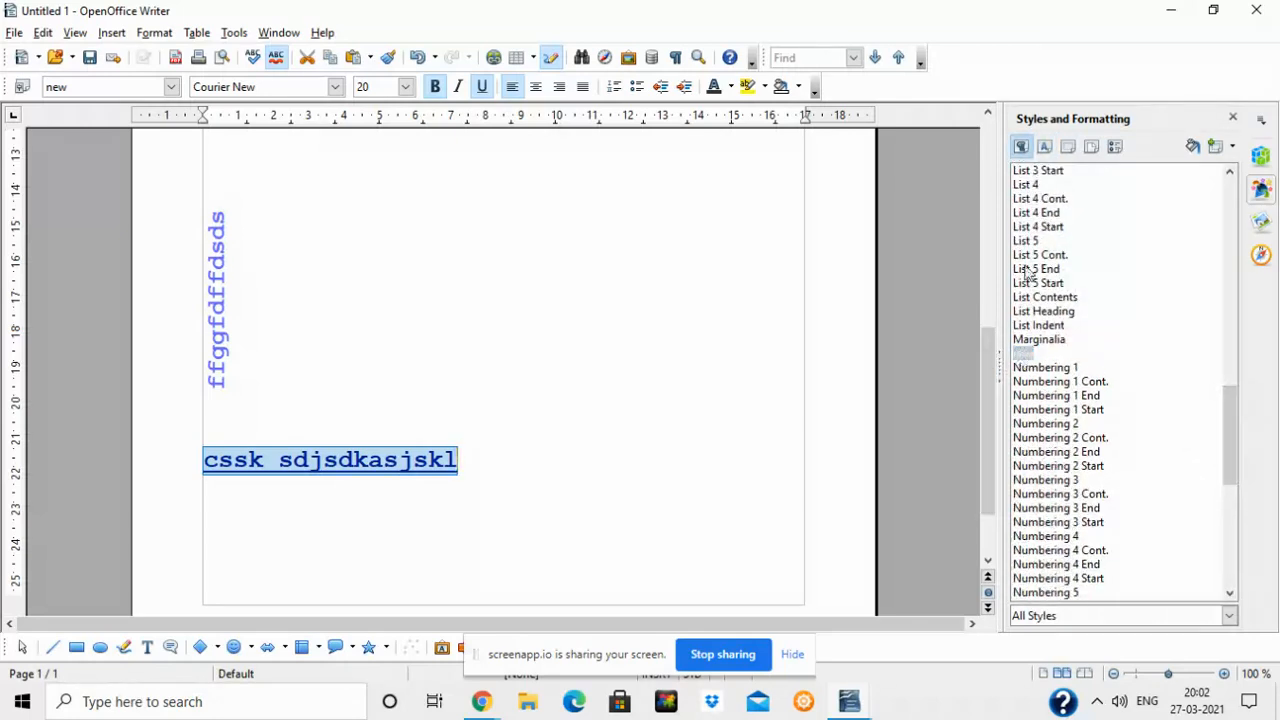
{"action": "left_click", "coordinate": [1046, 150]}
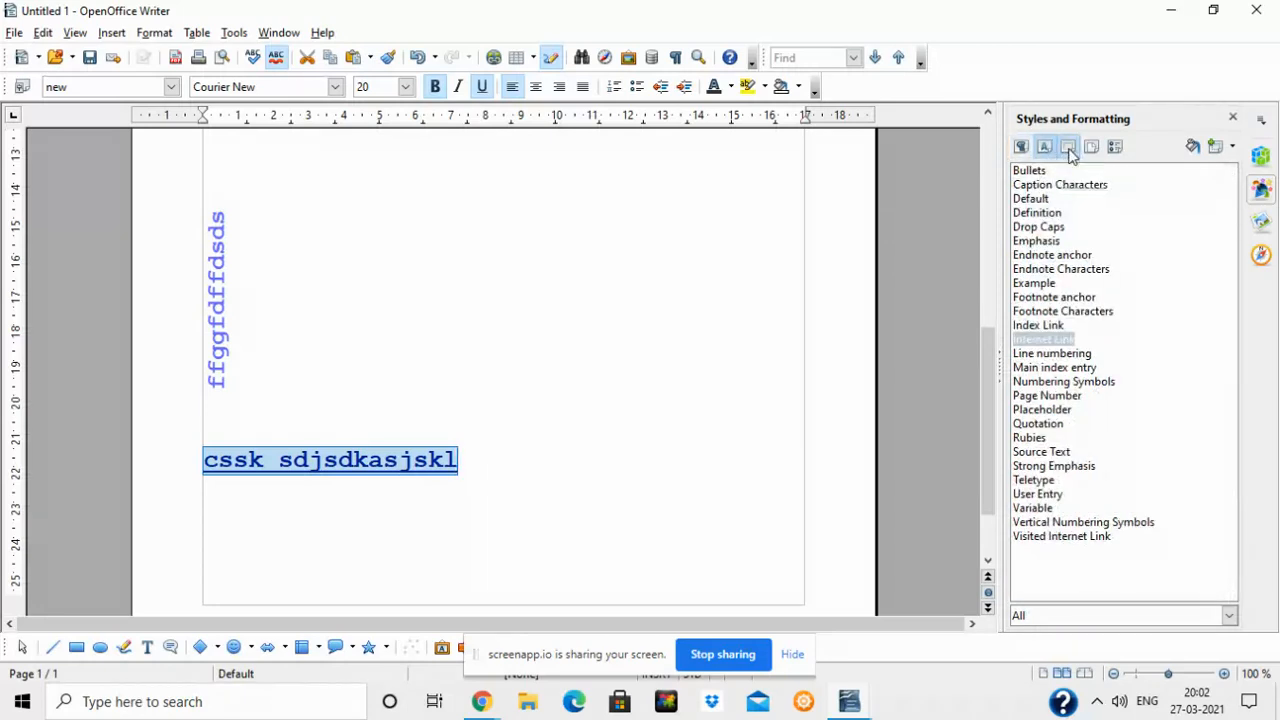
{"action": "left_click", "coordinate": [1068, 148]}
{"action": "left_click", "coordinate": [1021, 148]}
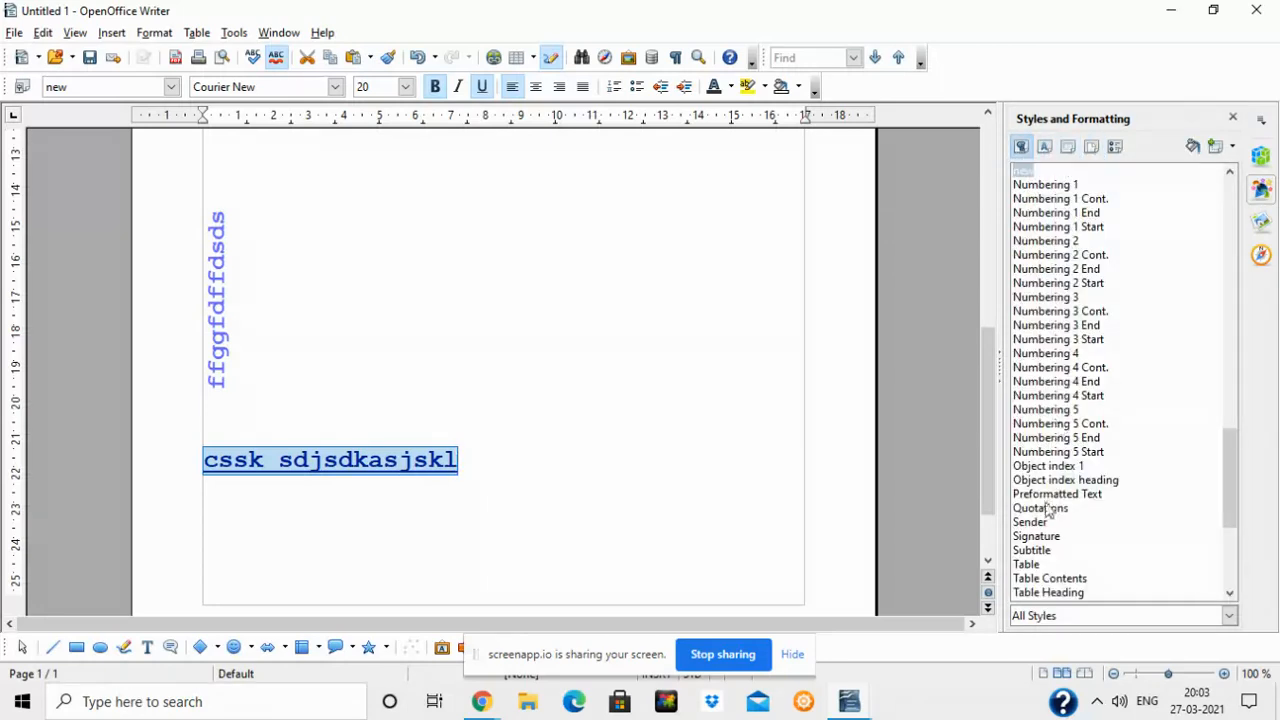
{"action": "left_click", "coordinate": [1221, 456]}
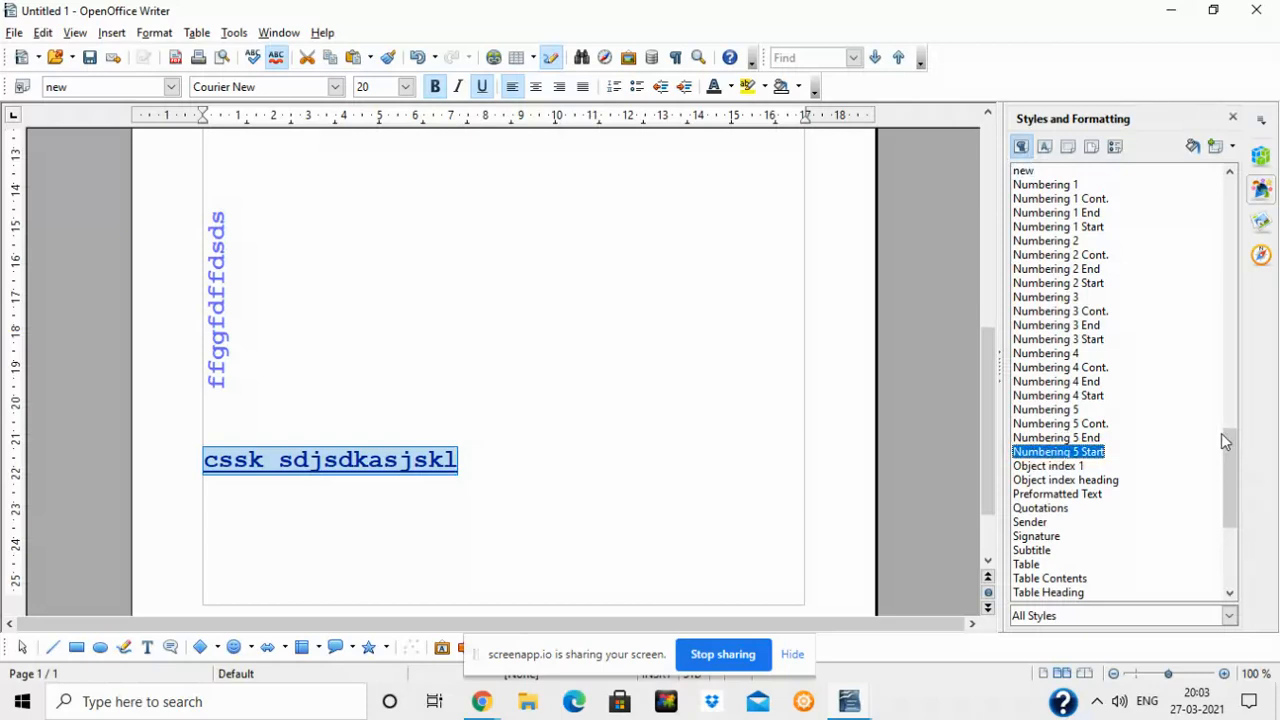
{"action": "left_click", "coordinate": [1043, 168]}
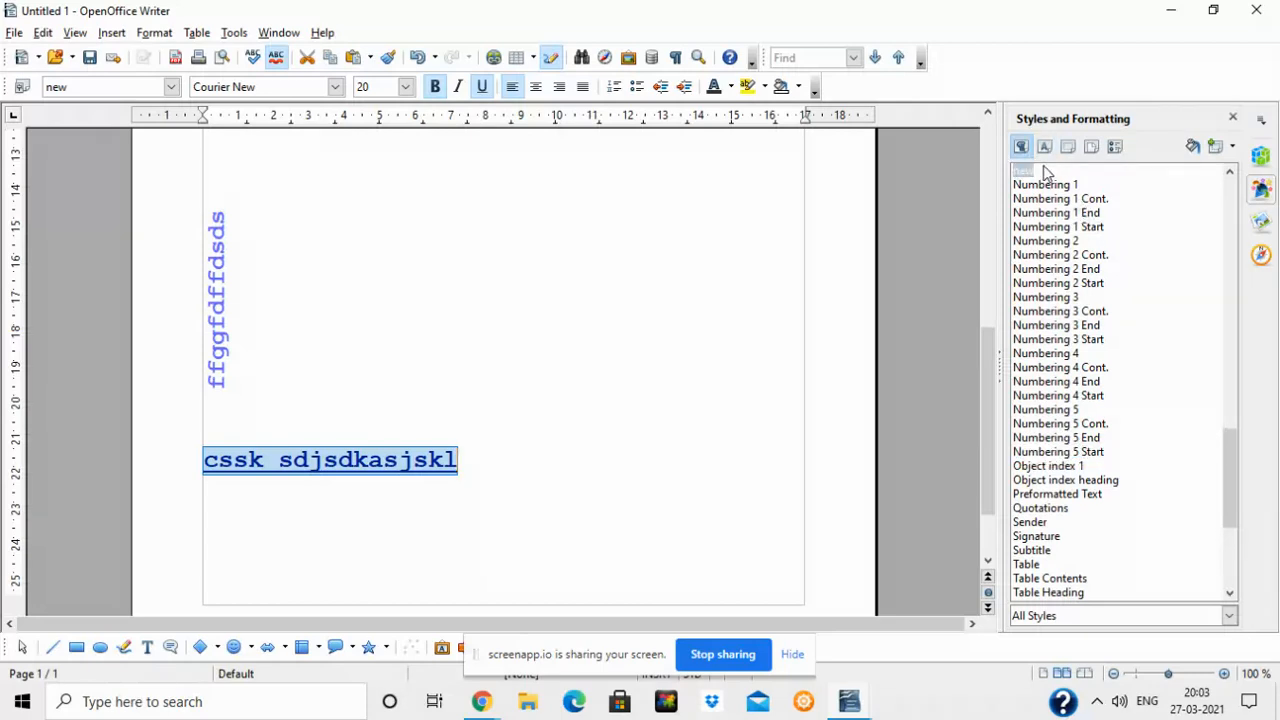
Step: Return to styl.odt, add several blank lines below "hello" and paste the copied OpenOffice Help paragraph there
{"action": "left_click", "coordinate": [850, 701]}
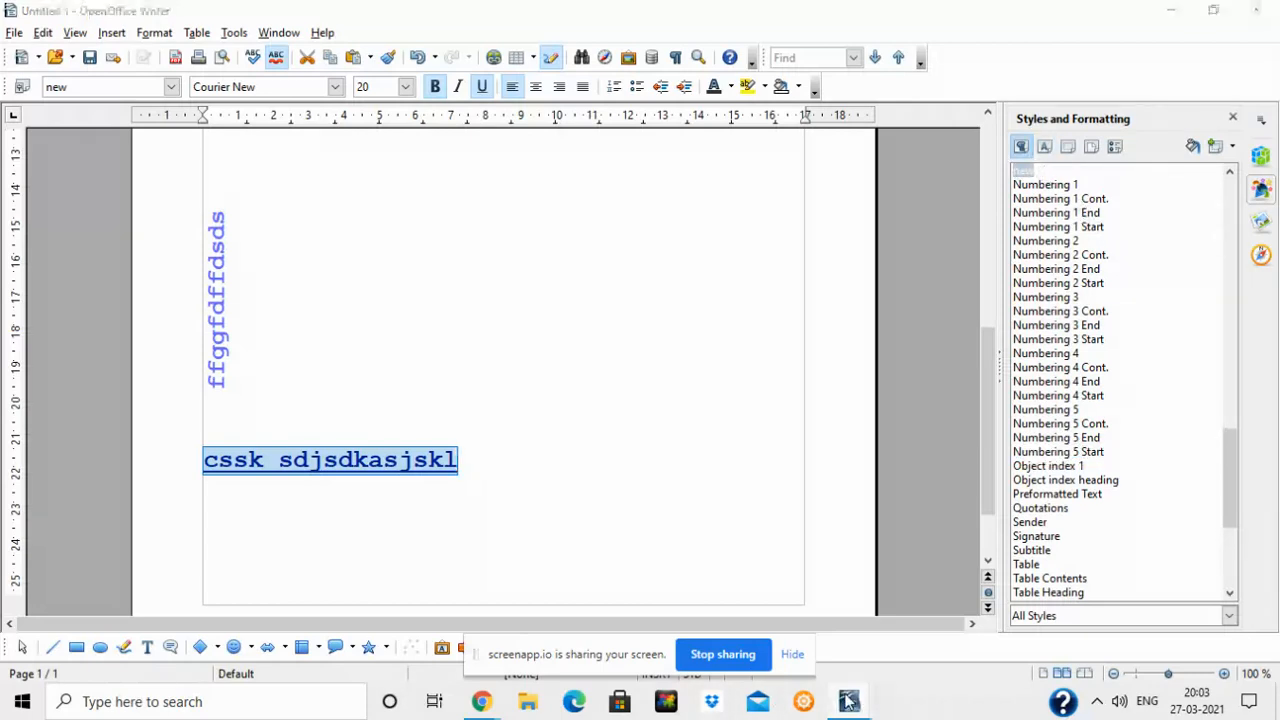
{"action": "left_click", "coordinate": [740, 654]}
{"action": "left_click", "coordinate": [334, 499]}
{"action": "key", "text": "Return"}
{"action": "type", "text": "h"}
{"action": "key", "text": "BackSpace"}
{"action": "key", "text": "BackSpace"}
{"action": "key", "text": "Return"}
{"action": "key", "text": "Return"}
{"action": "key", "text": "Return"}
{"action": "key", "text": "Return"}
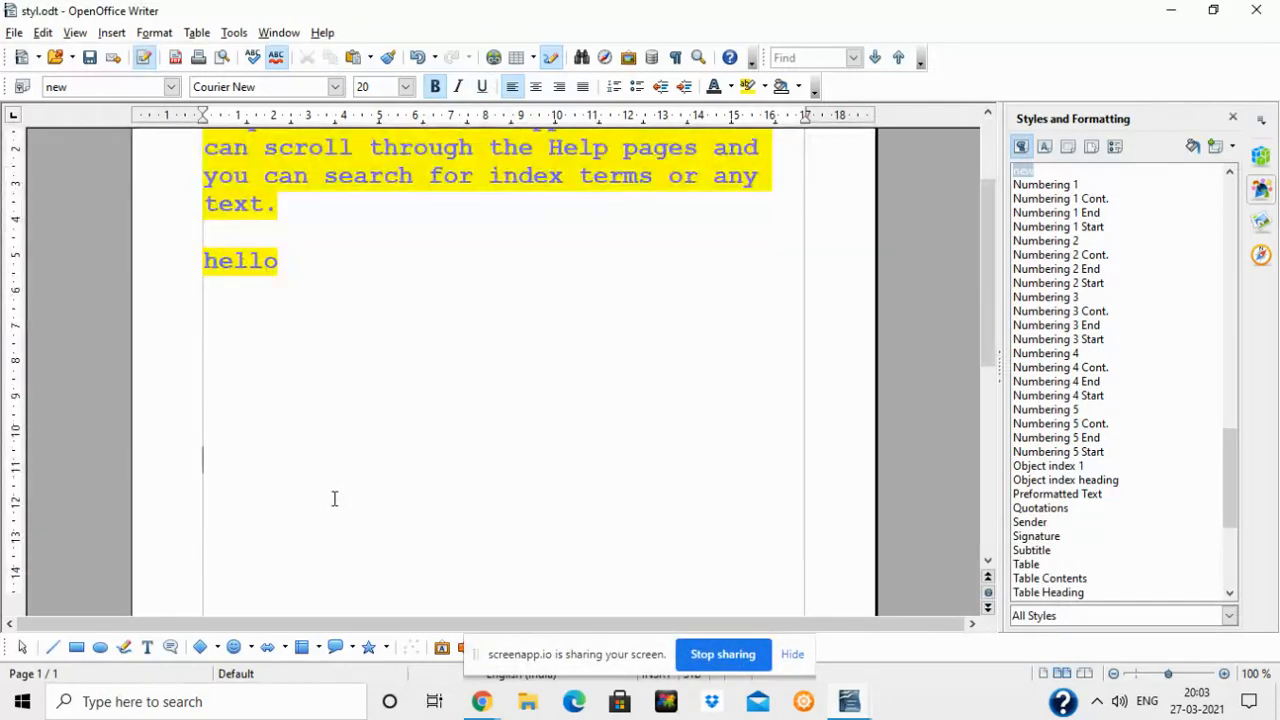
{"action": "key", "text": "ctrl+v"}
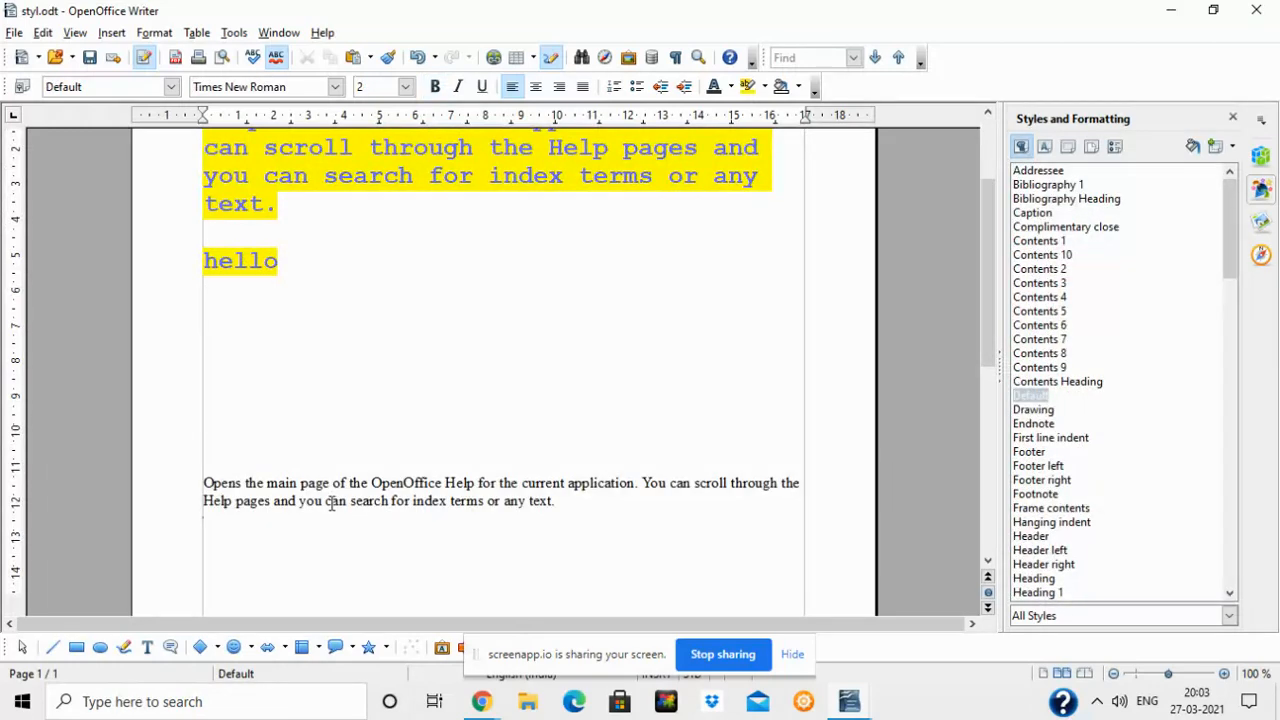
Step: Apply the paragraph style "new" to the pasted OpenOffice Help paragraph
{"action": "left_click_drag", "start_coordinate": [204, 483], "coordinate": [578, 501]}
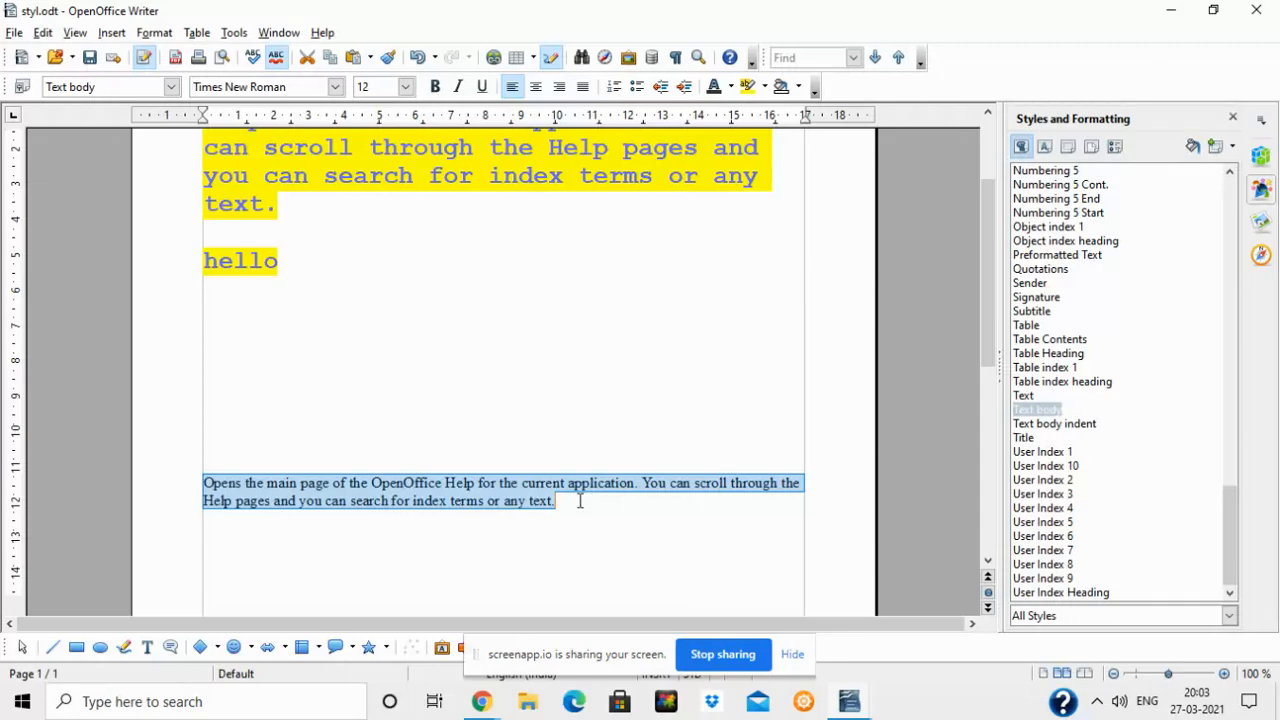
{"action": "left_click_drag", "start_coordinate": [1232, 520], "coordinate": [1233, 428]}
{"action": "double_click", "coordinate": [1025, 327]}
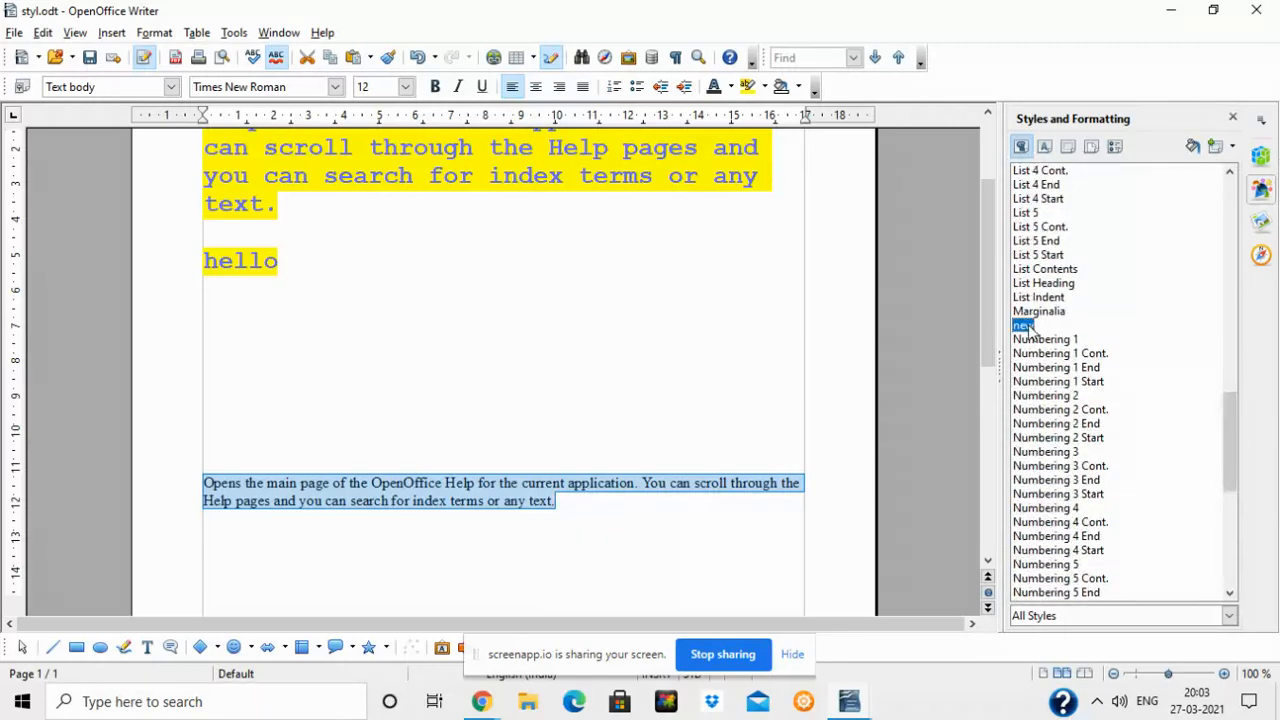
Step: Check the "cssk sdjsdkasjskl" line in Untitled 1, return to styl.odt and save the document
{"action": "left_click", "coordinate": [538, 480]}
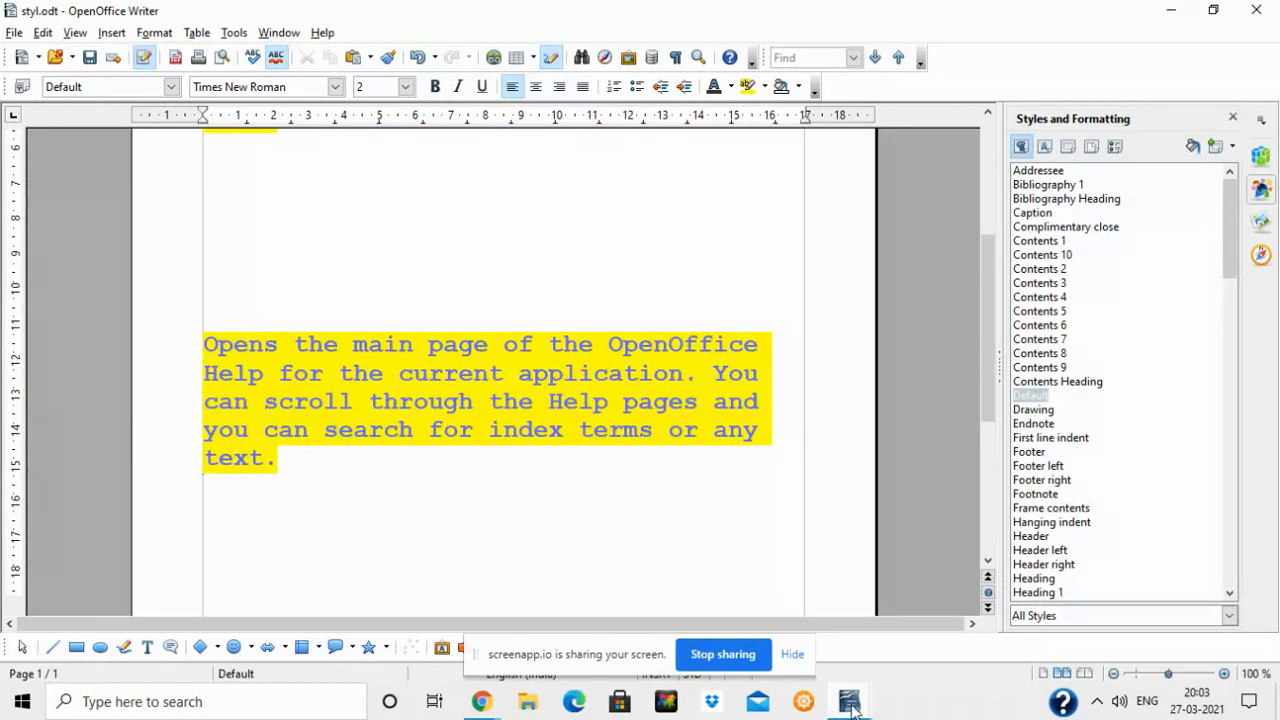
{"action": "mouse_move", "coordinate": [851, 707]}
{"action": "left_click", "coordinate": [918, 602]}
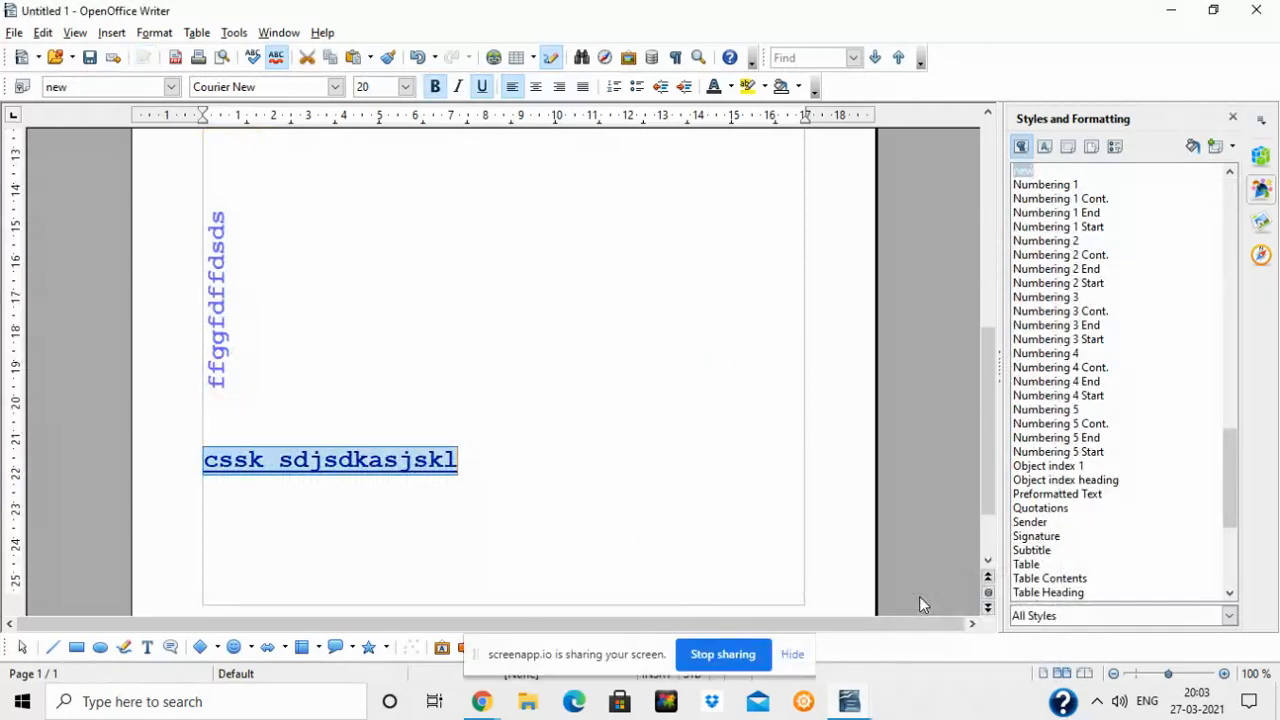
{"action": "mouse_move", "coordinate": [851, 701]}
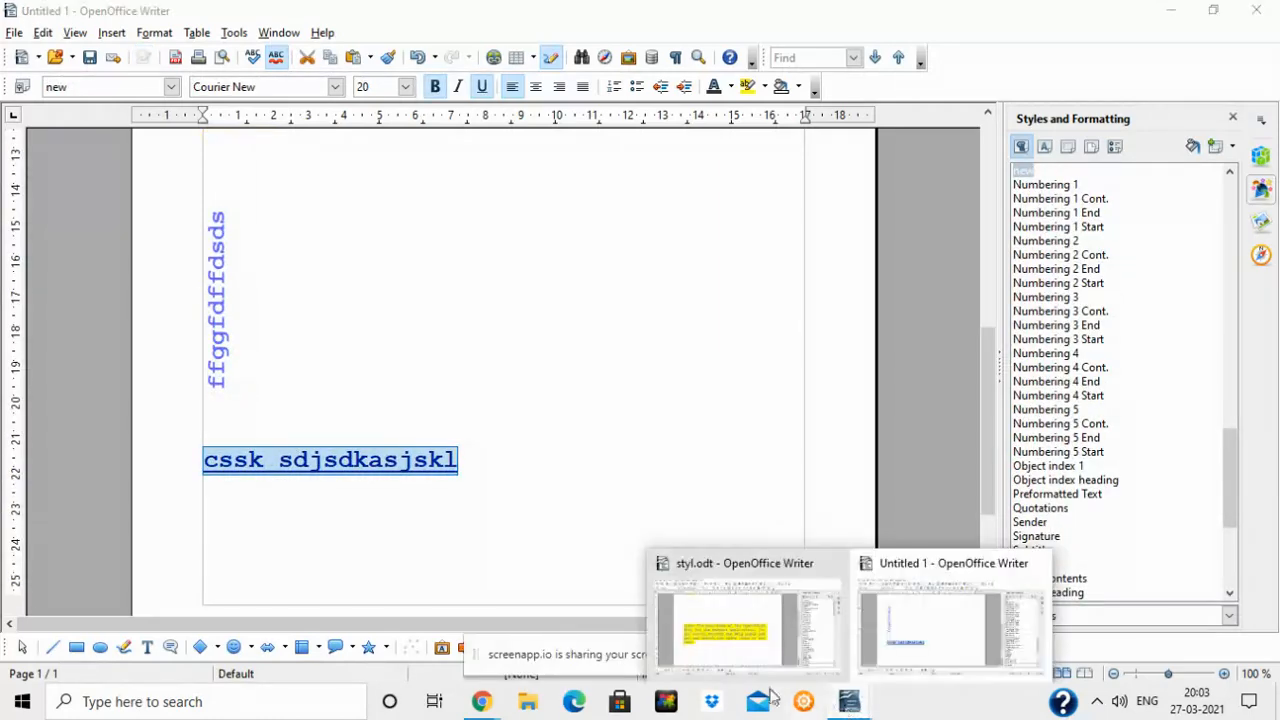
{"action": "mouse_move", "coordinate": [760, 680]}
{"action": "left_click", "coordinate": [751, 652]}
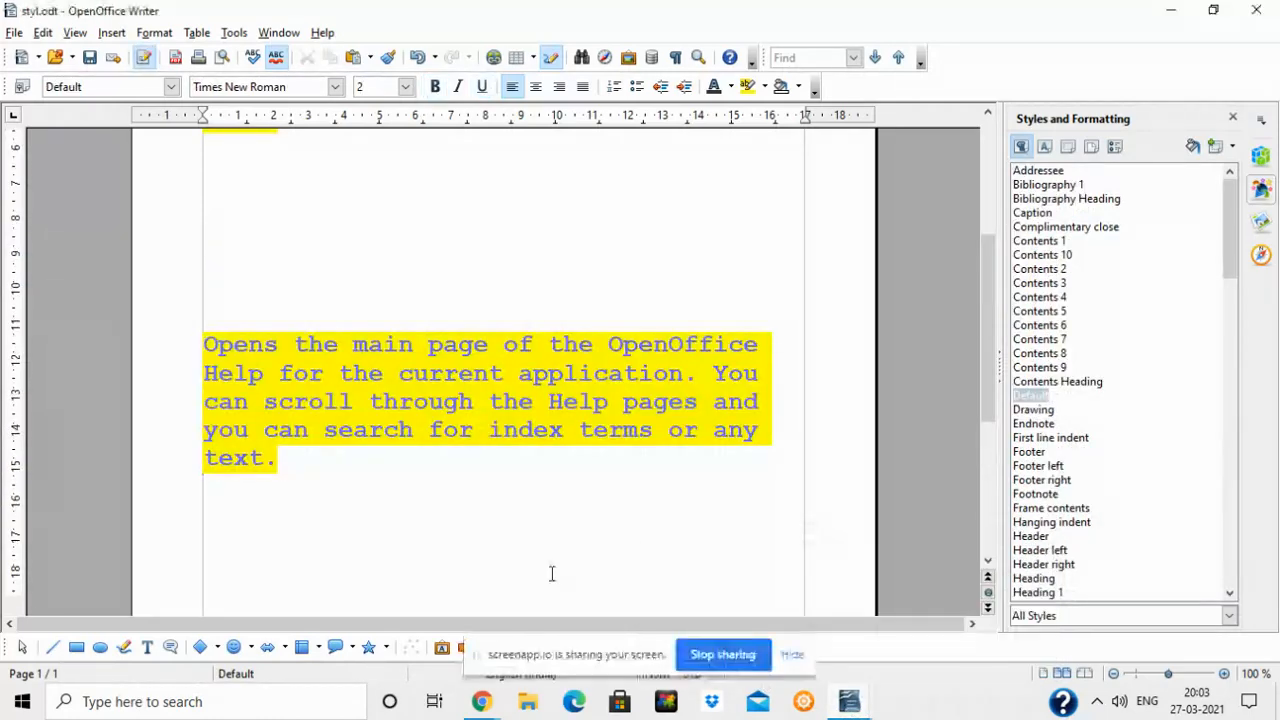
{"action": "left_click", "coordinate": [88, 62]}
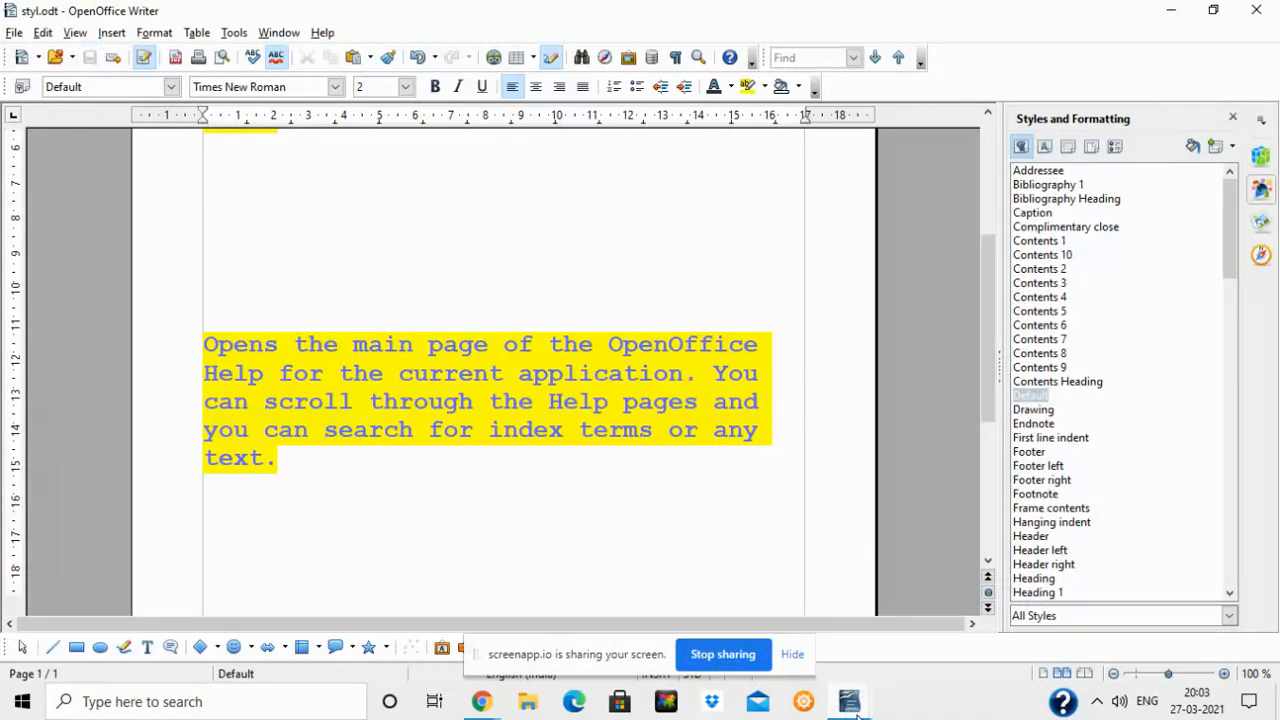
Step: Switch to Untitled 1 and view the file choices for loading styles from a file, leaving without loading any
{"action": "mouse_move", "coordinate": [855, 708]}
{"action": "left_click", "coordinate": [878, 660]}
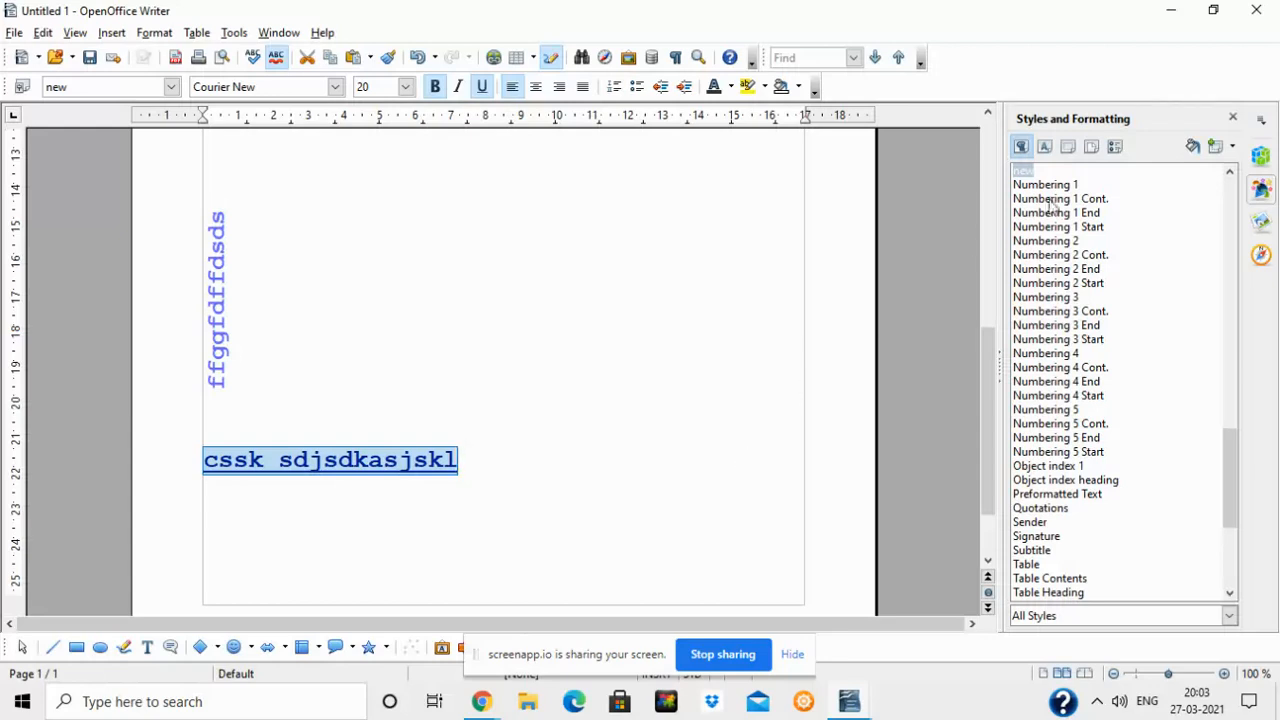
{"action": "left_click", "coordinate": [1231, 147]}
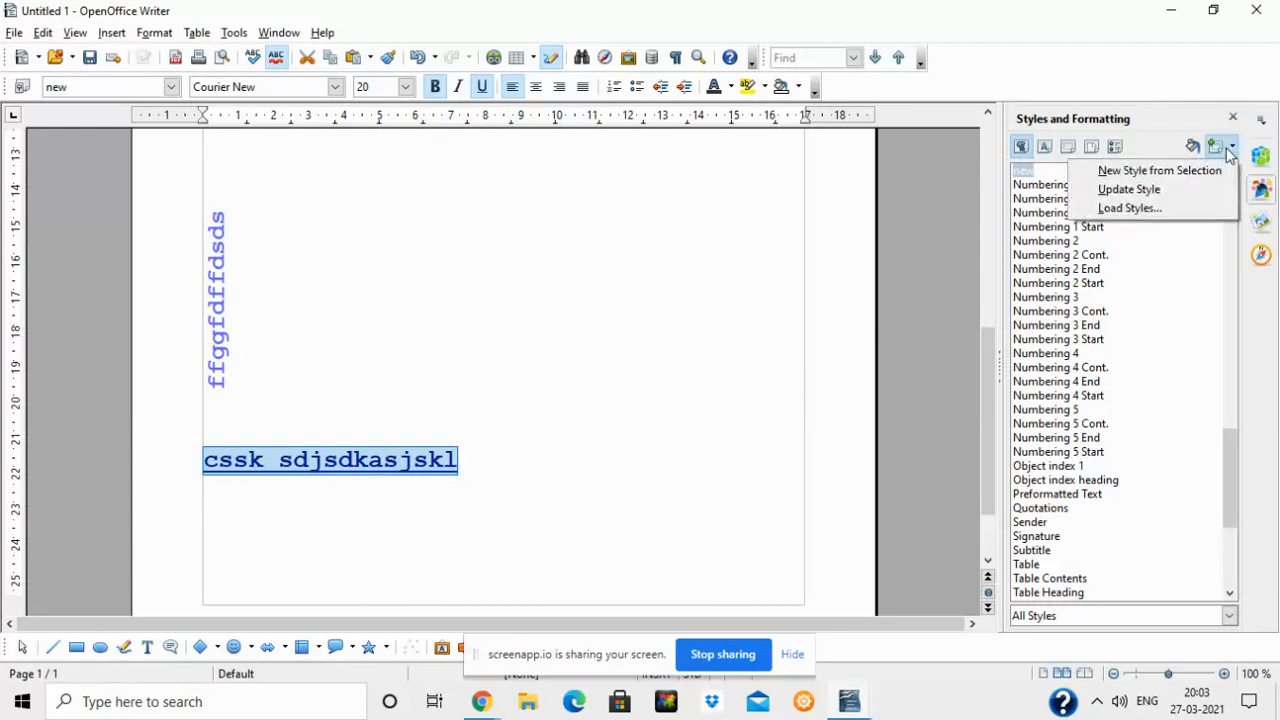
{"action": "left_click", "coordinate": [1146, 212]}
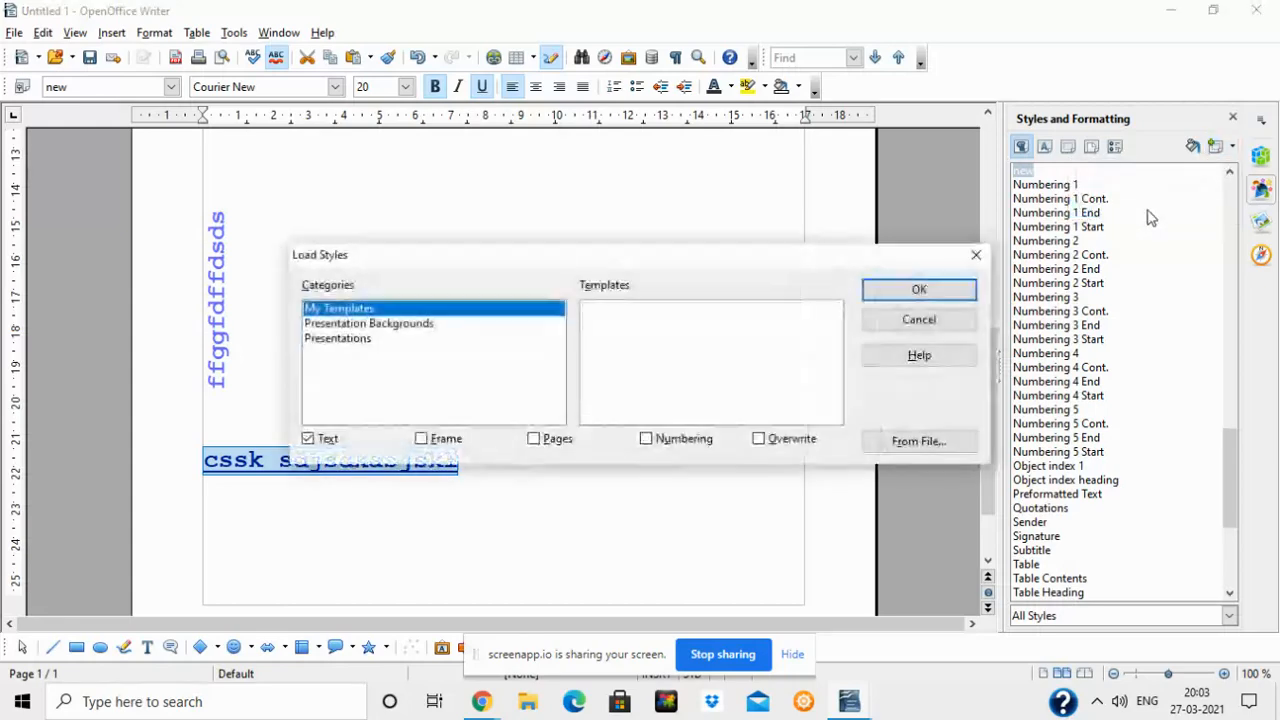
{"action": "left_click", "coordinate": [899, 446]}
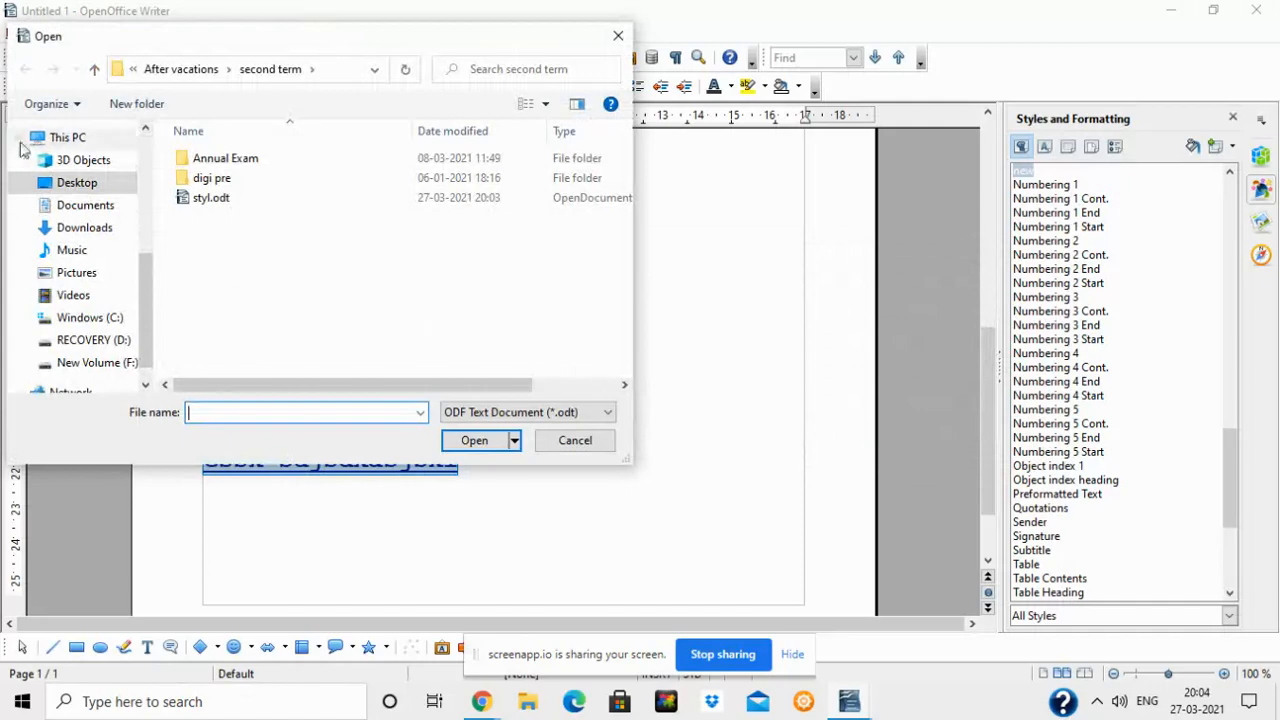
{"action": "left_click", "coordinate": [577, 440]}
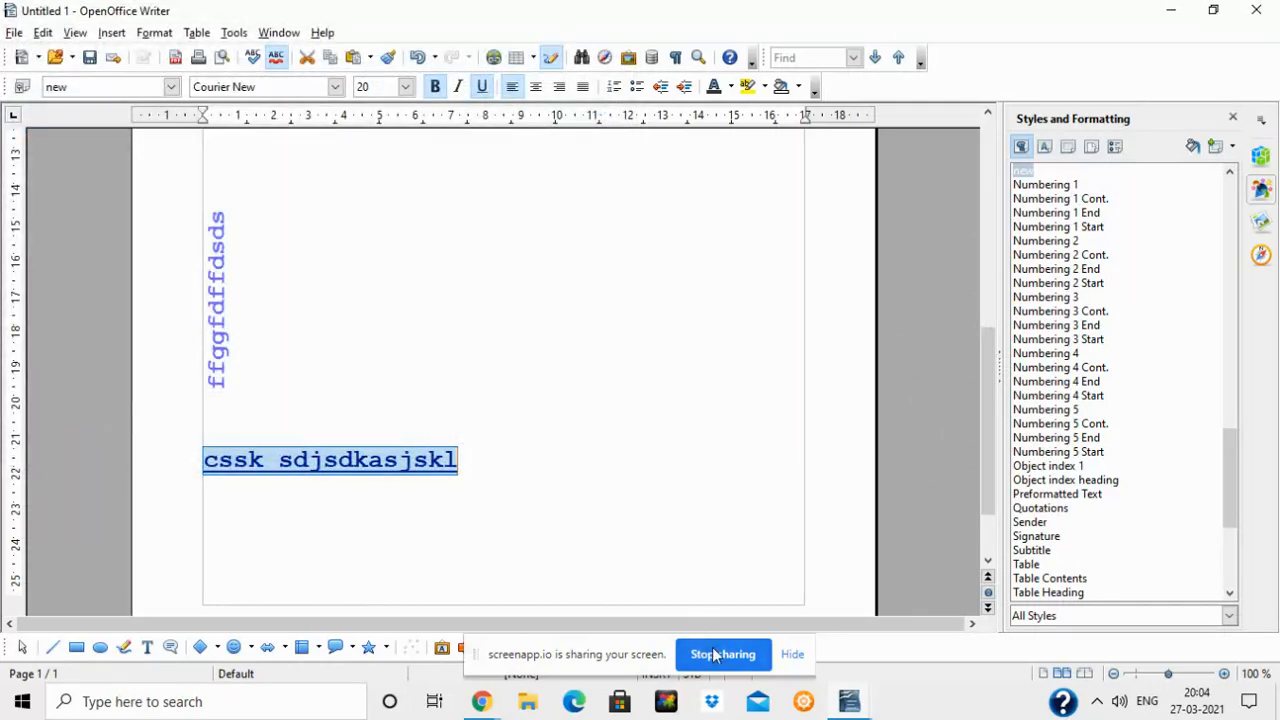
{"action": "left_click", "coordinate": [716, 657]}
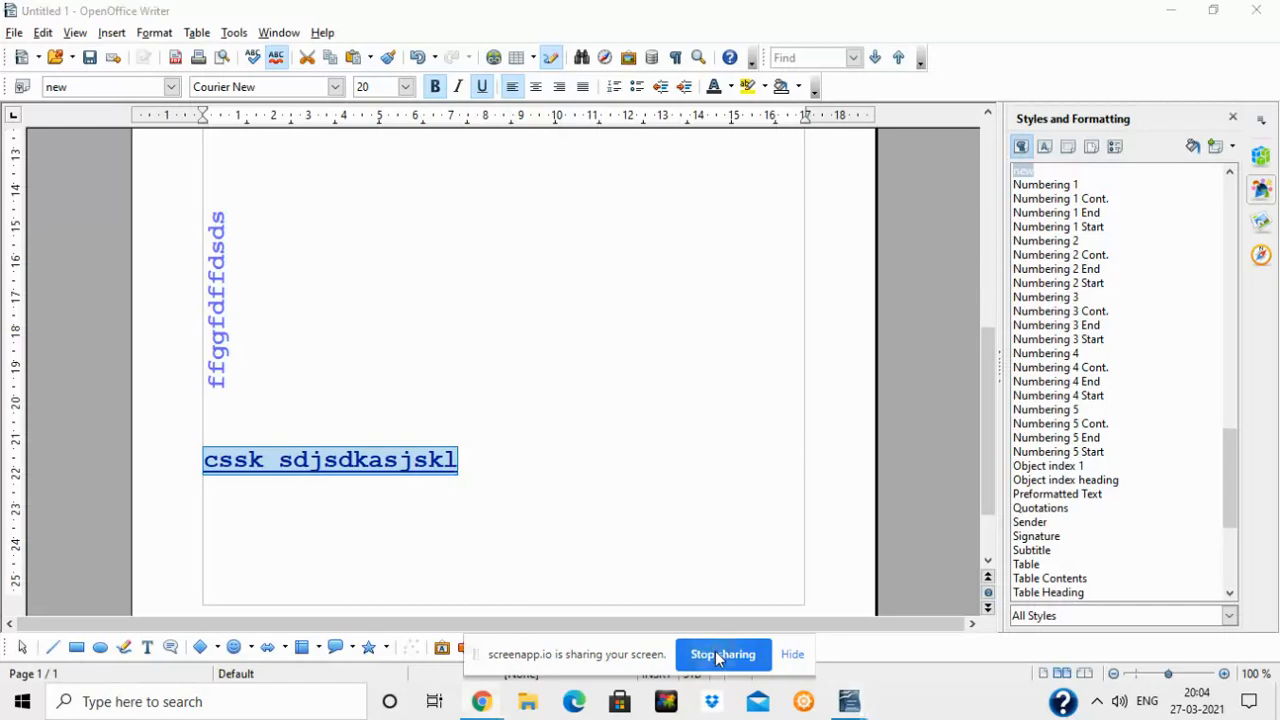